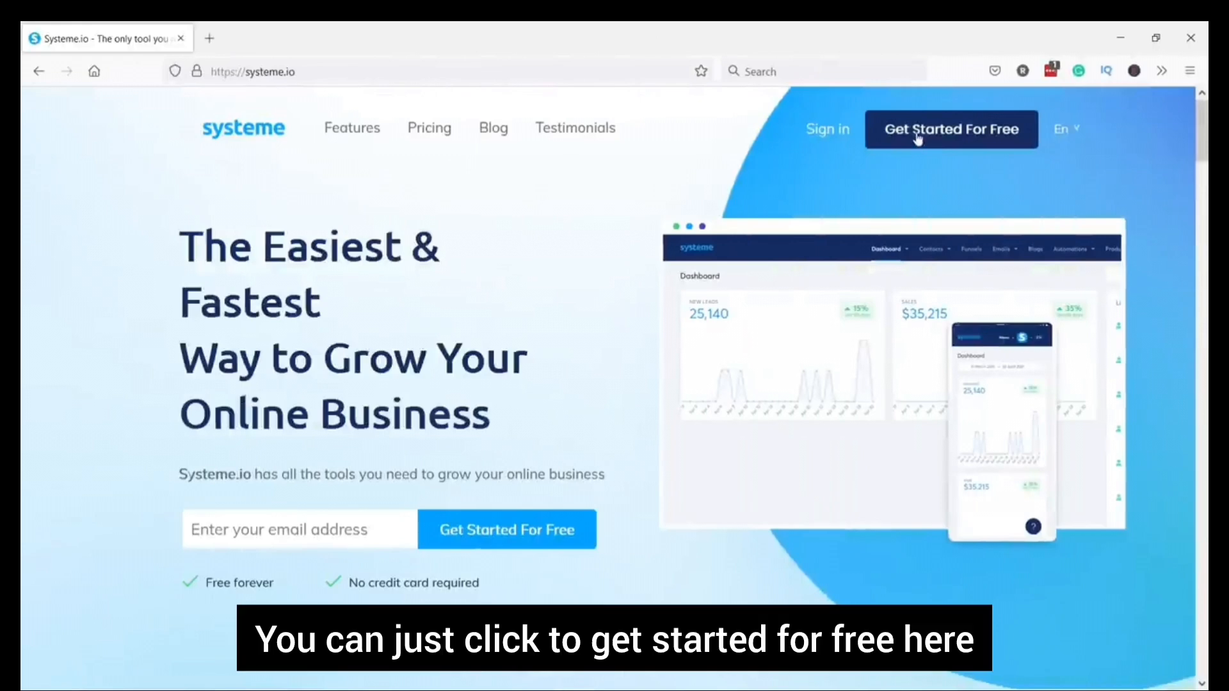
Register for a free Systeme.io account by submitting an email address in the Get Started popup
left_click(927, 131)
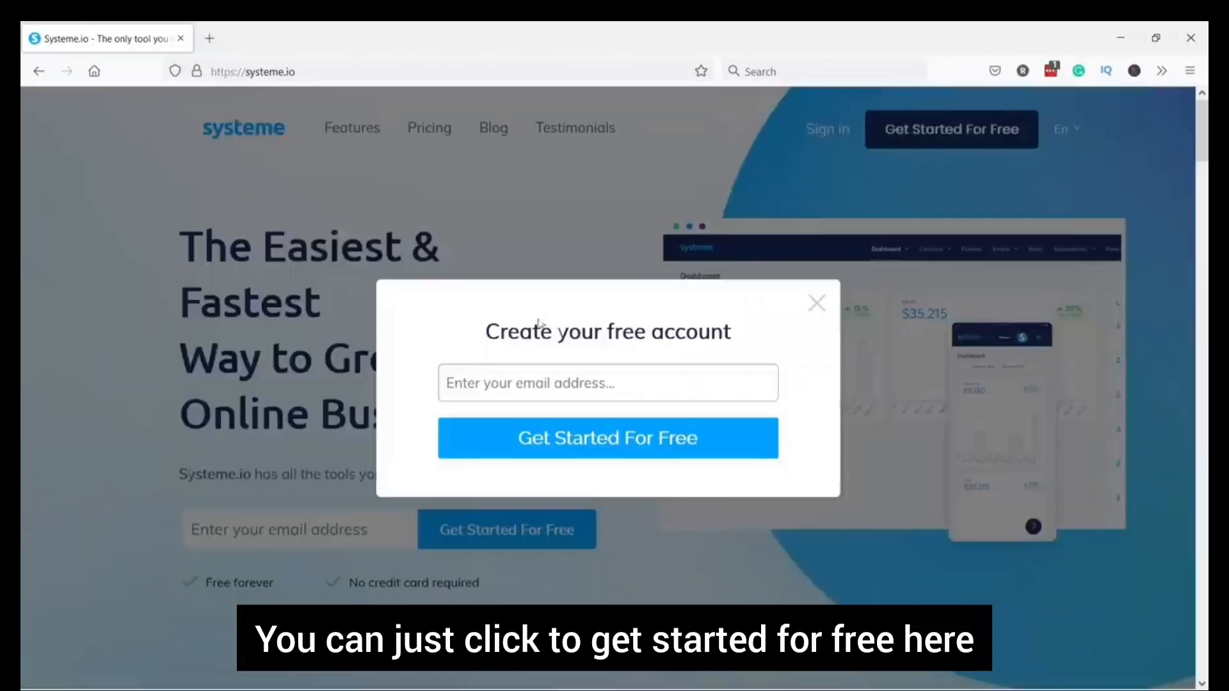
left_click(556, 382)
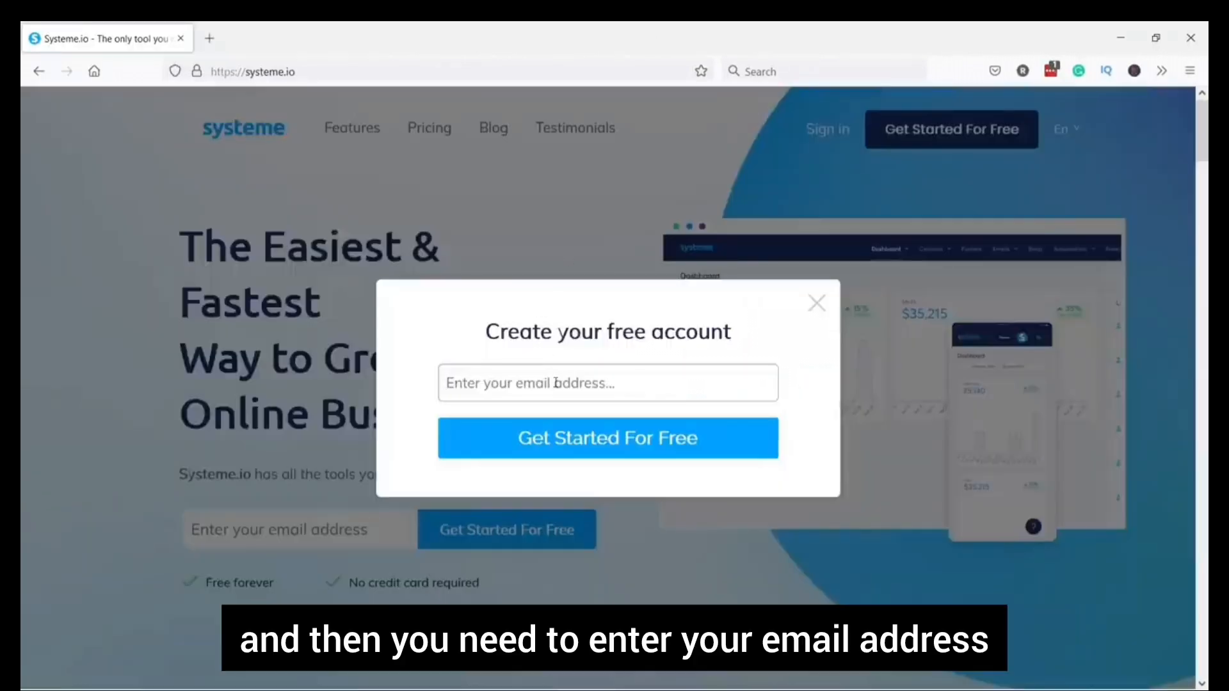
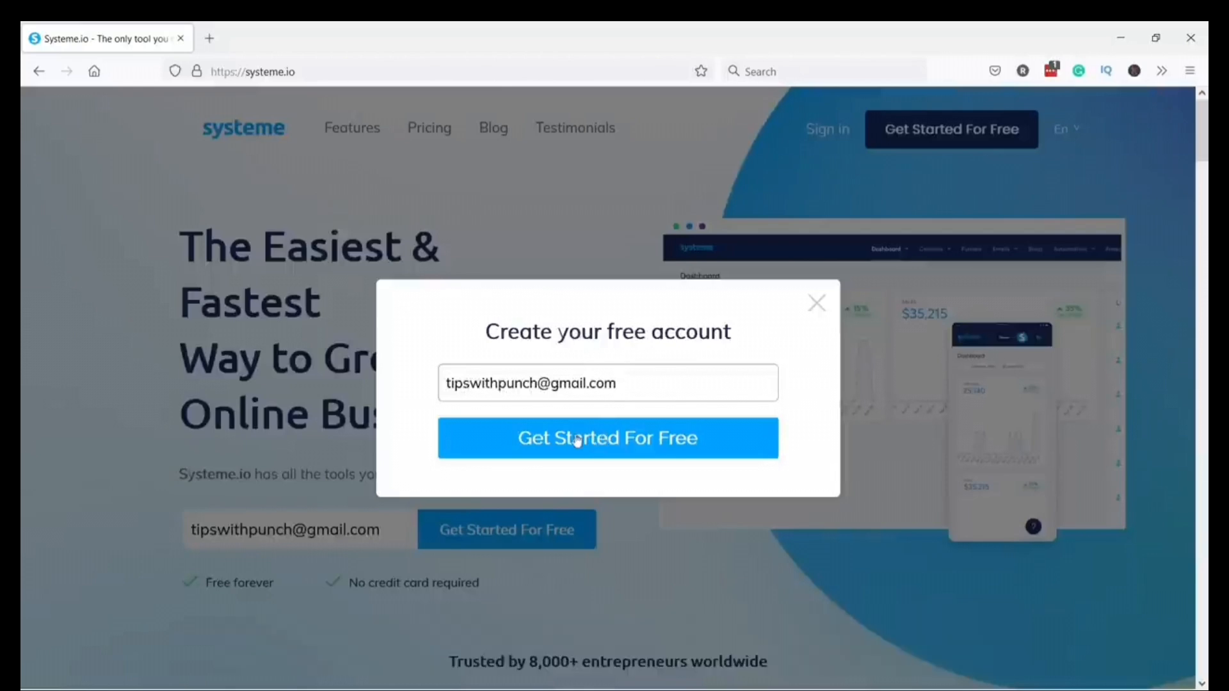
left_click(578, 441)
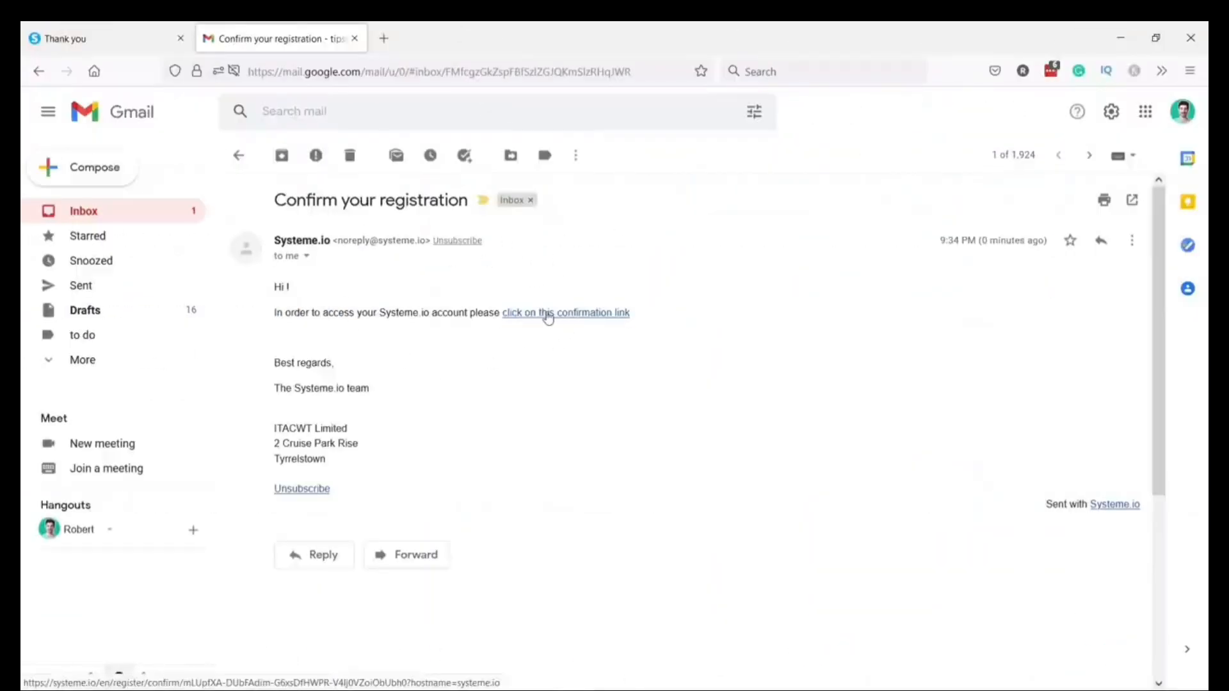
Follow the confirmation link in the 'Confirm your registration' email
left_click(546, 314)
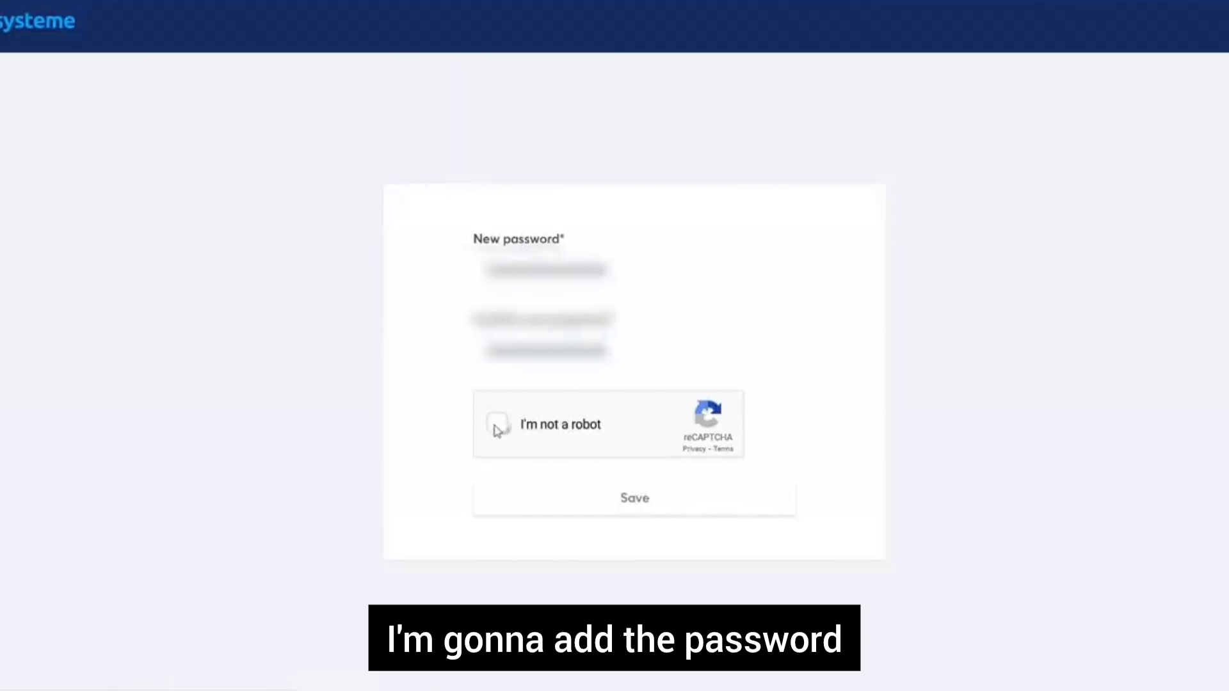
Pass the reCAPTCHA check on the set-password page
left_click(496, 425)
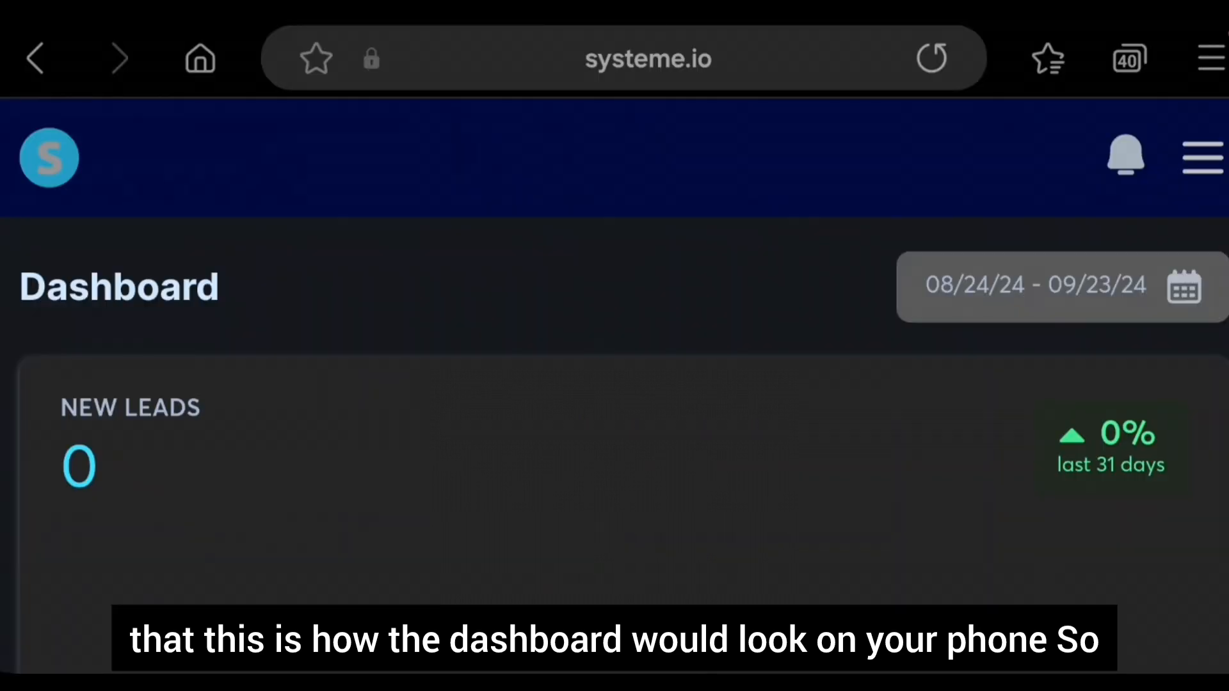
scroll(615, 384, "down", 1)
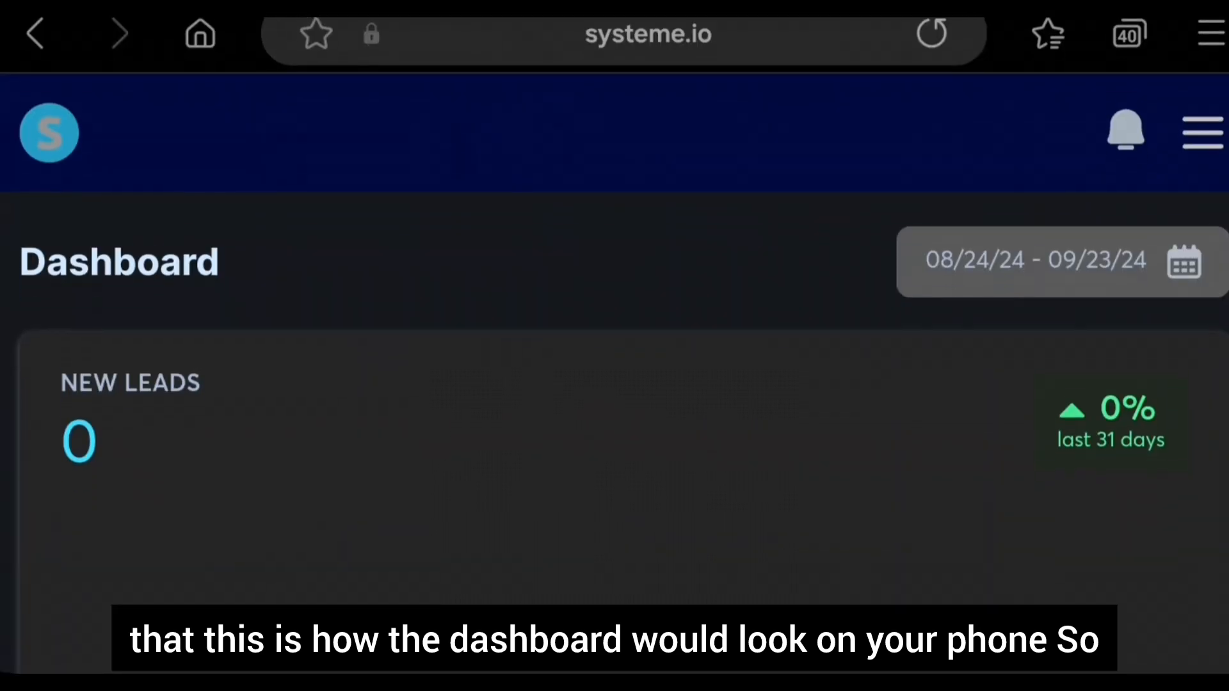
scroll(614, 384, "up", 1)
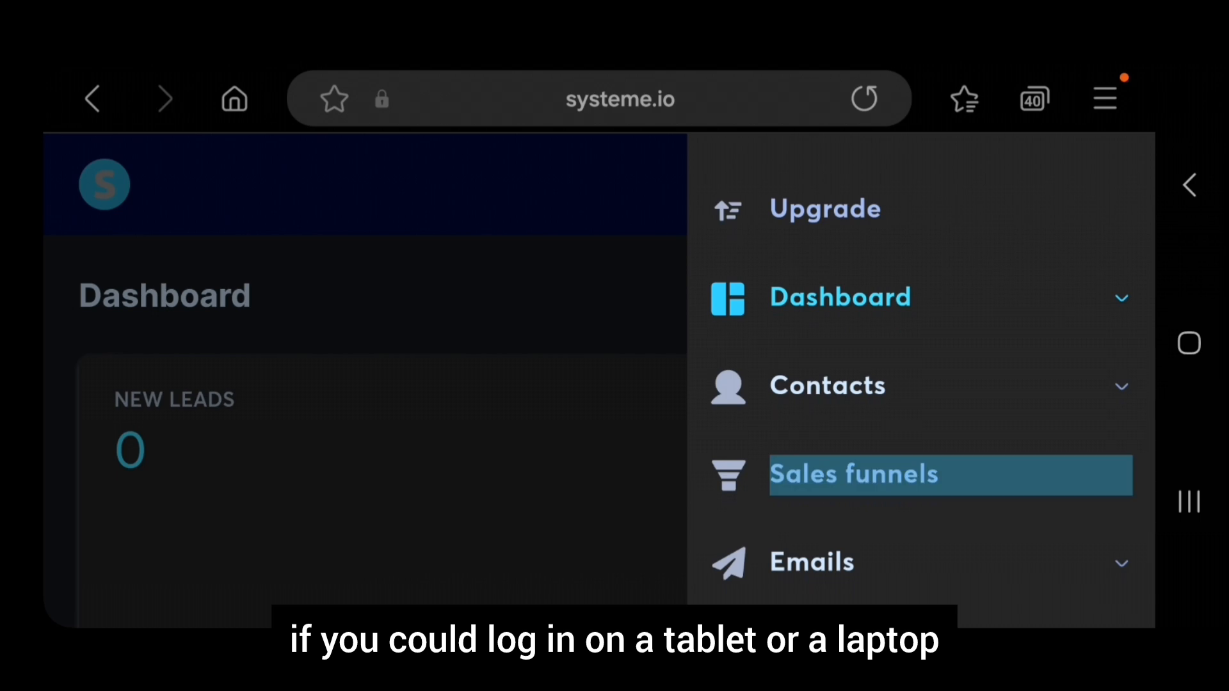
scroll(921, 384, "down", 2)
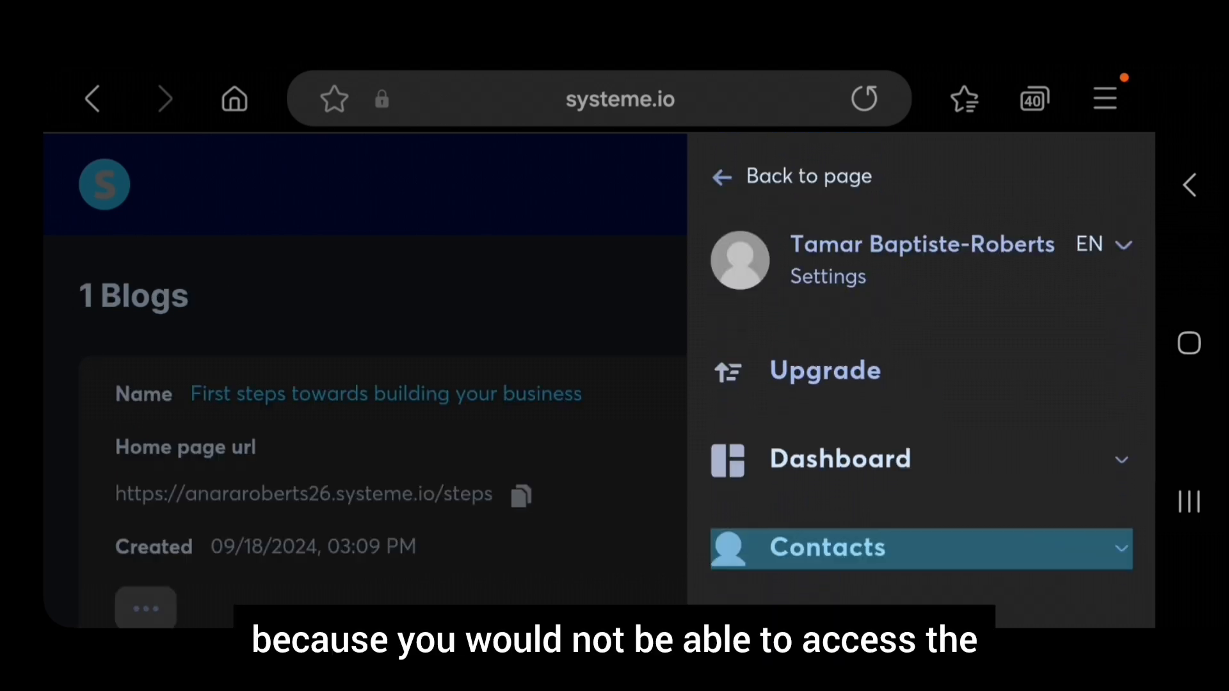
scroll(922, 384, "down", 3)
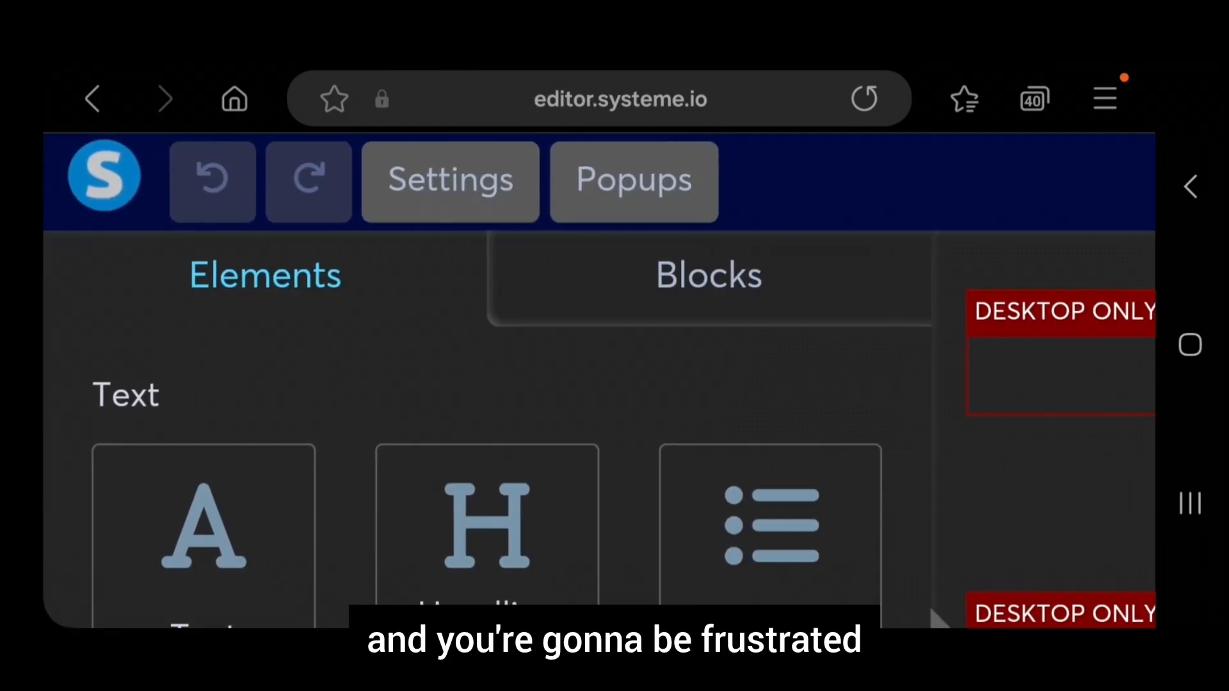
Save the new password and reach the dashboard showing 0 leads and €0 sales
scroll(1043, 428, "right", 9)
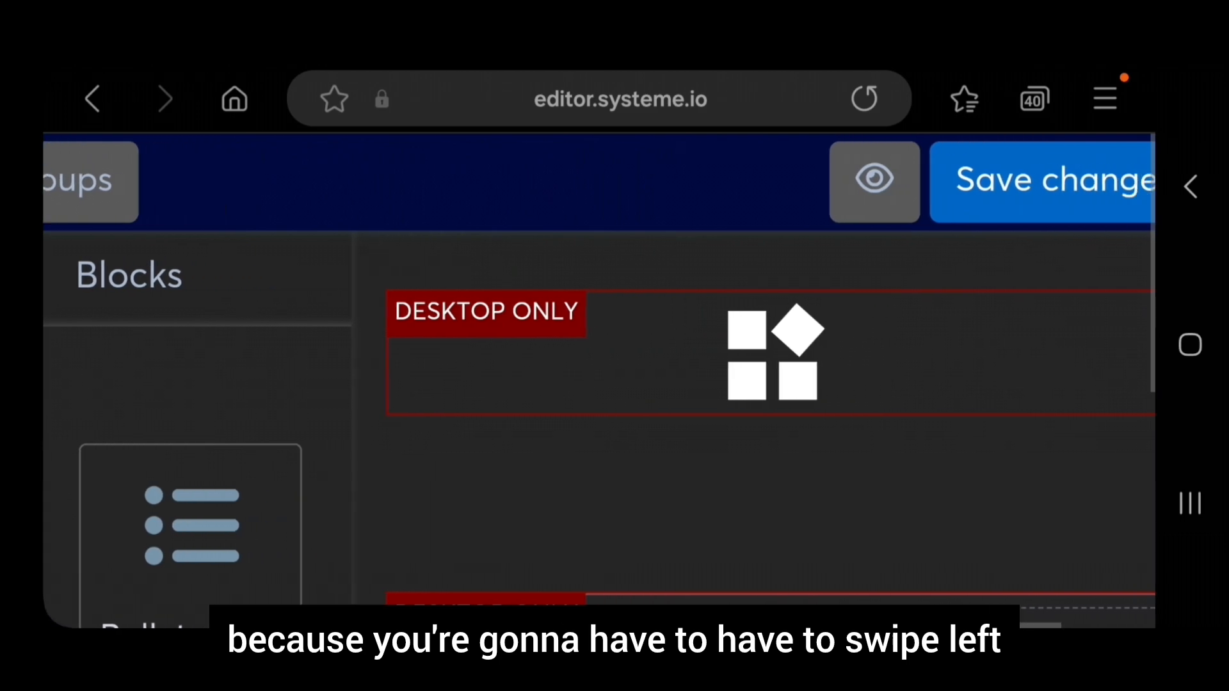
scroll(599, 429, "right", 2)
scroll(768, 448, "down", 3)
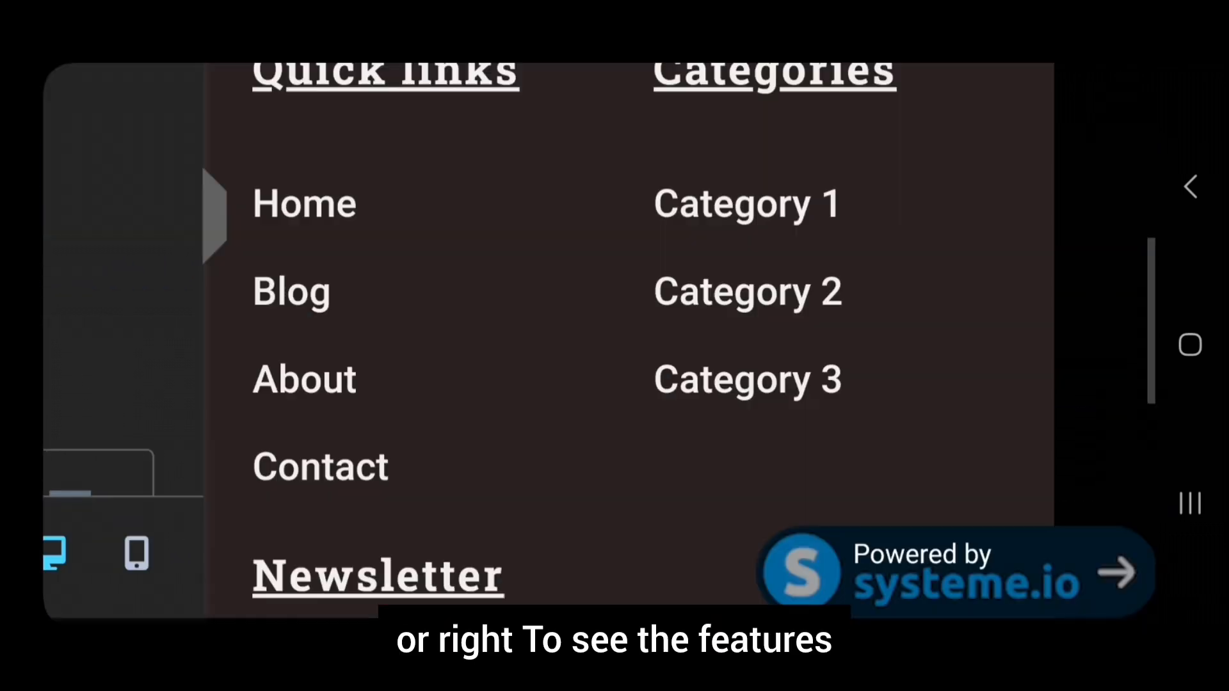
scroll(713, 346, "left", 1)
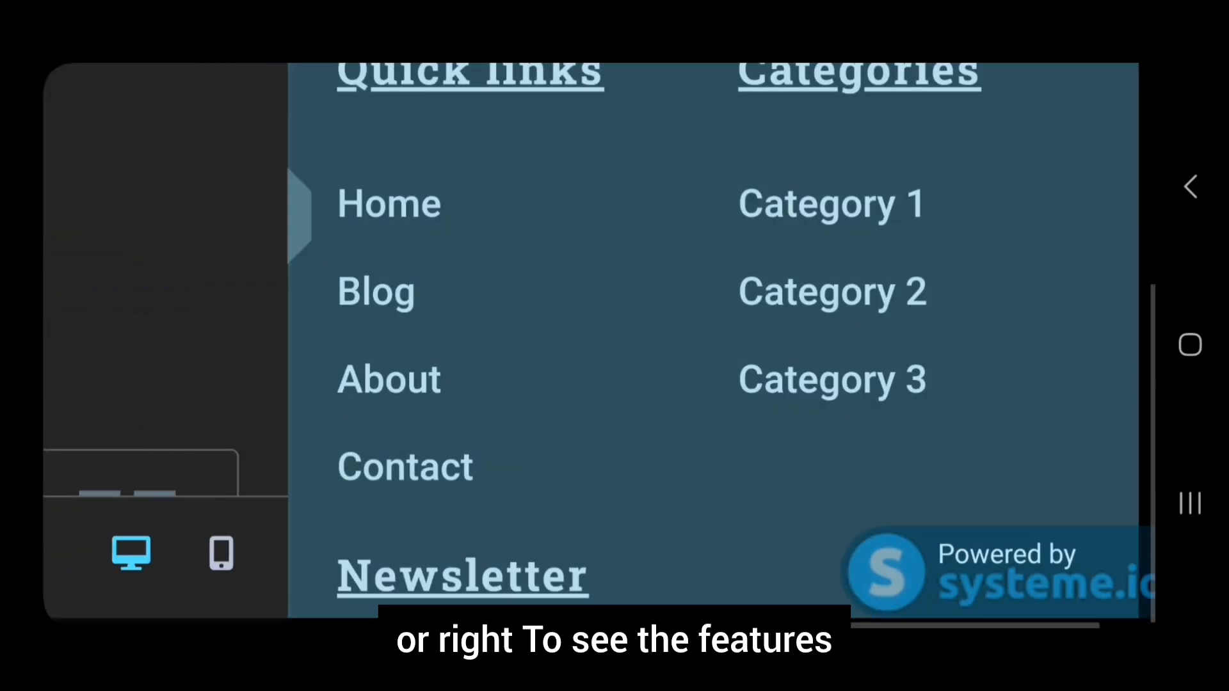
scroll(704, 346, "left", 10)
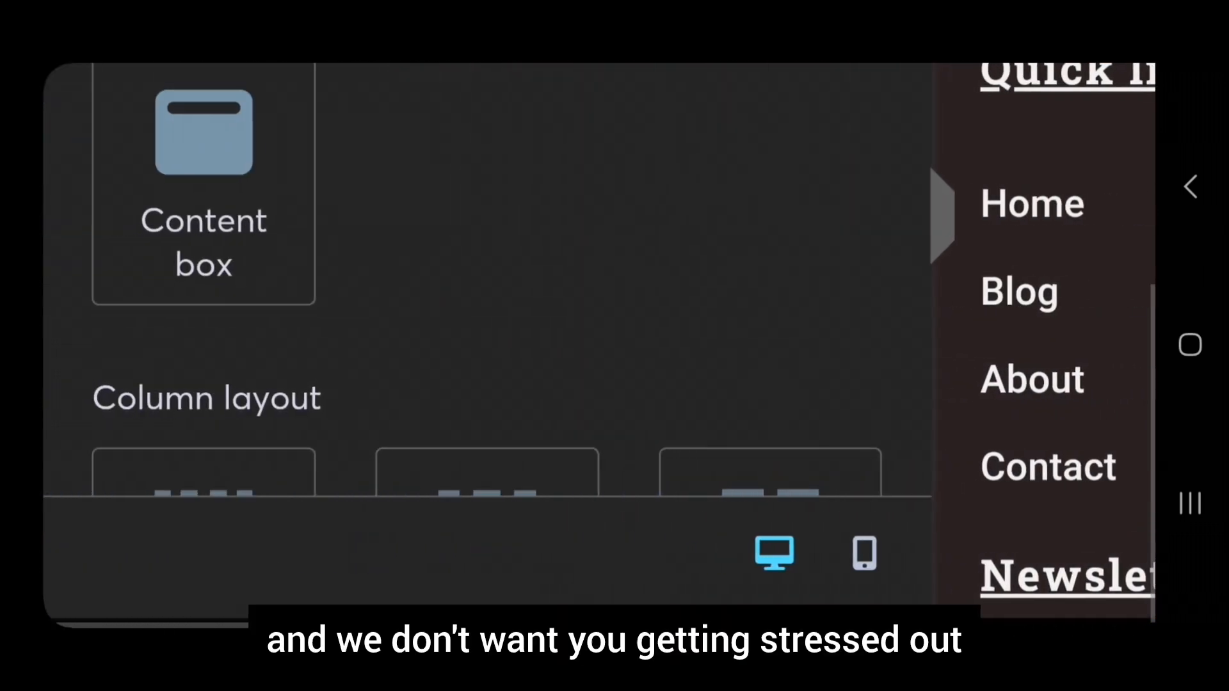
scroll(487, 281, "down", 5)
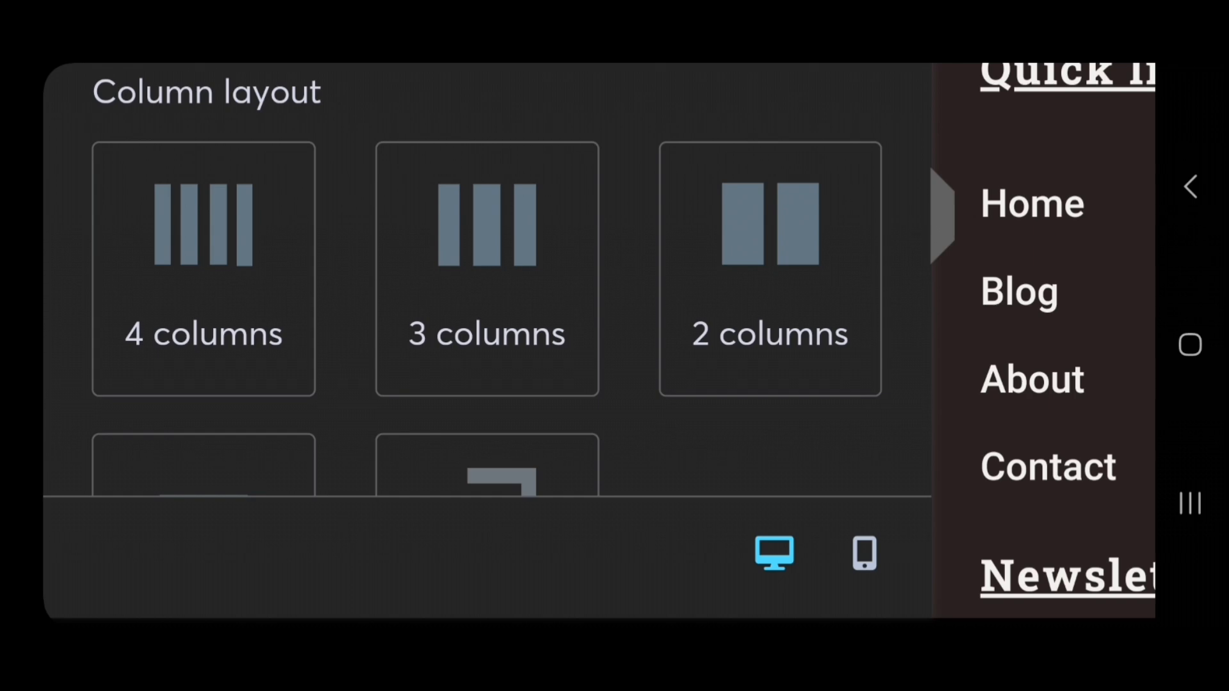
left_click(775, 553)
scroll(614, 346, "right", 11)
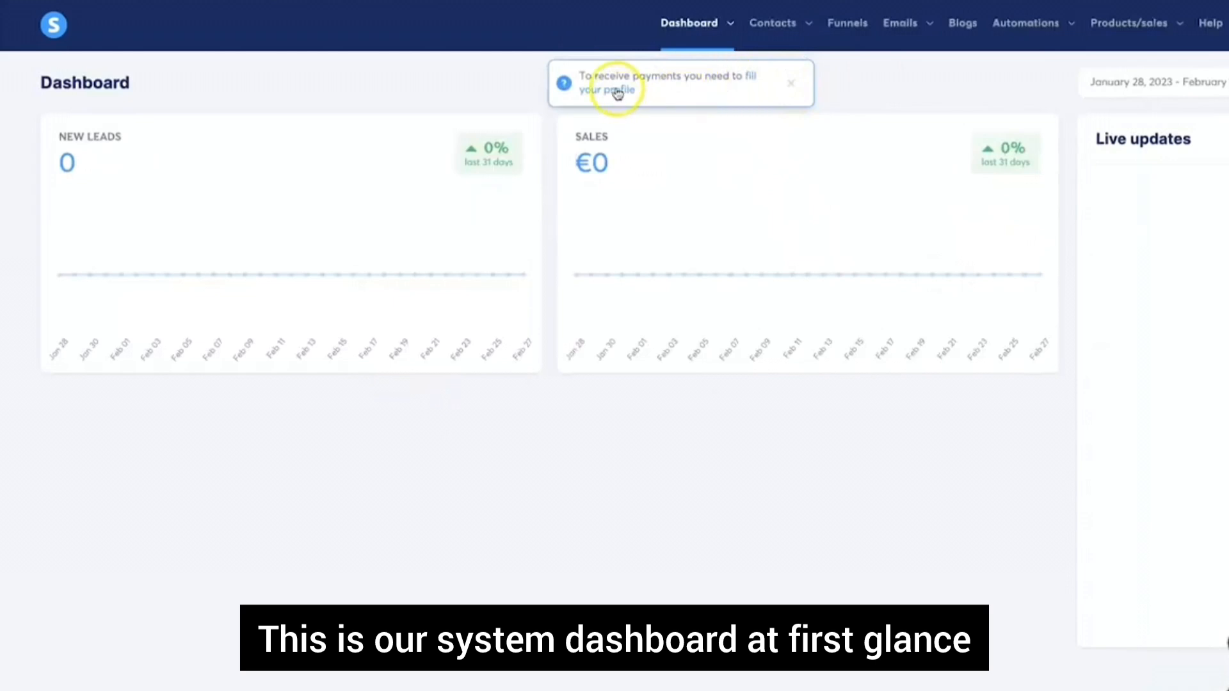
Open the profile settings and fill in the name, location, address and phone number
left_click_drag(577, 76, 742, 79)
left_click(751, 76)
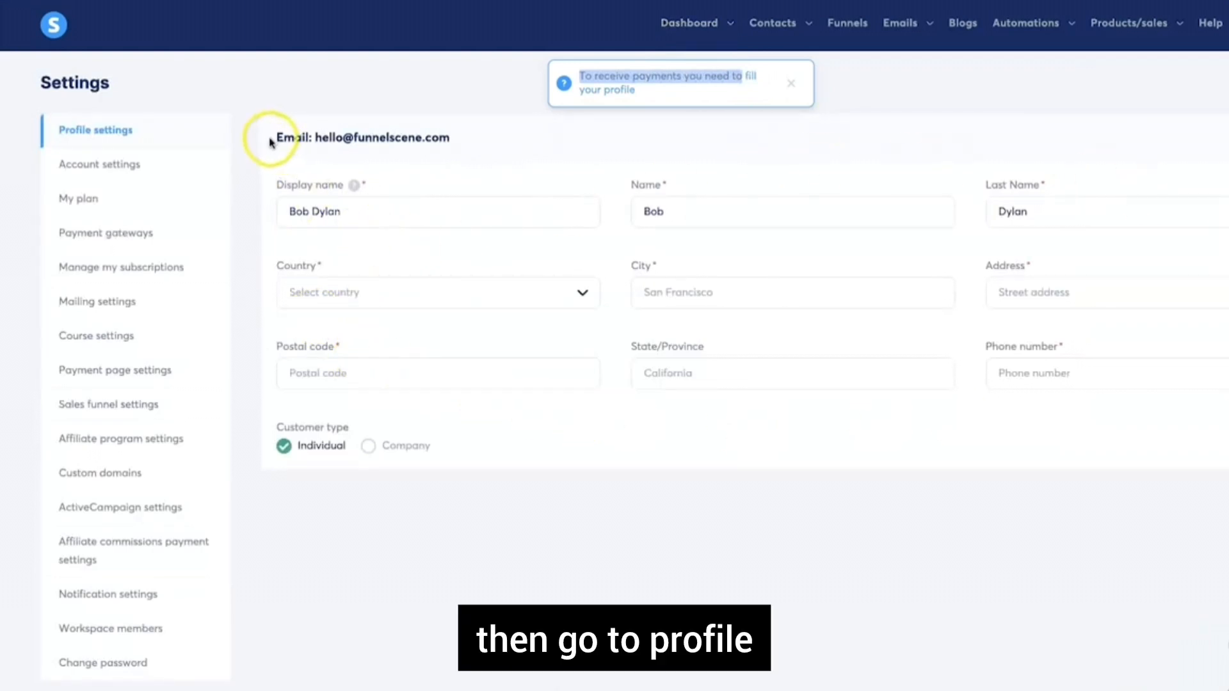
left_click_drag(272, 141, 475, 138)
left_click(475, 138)
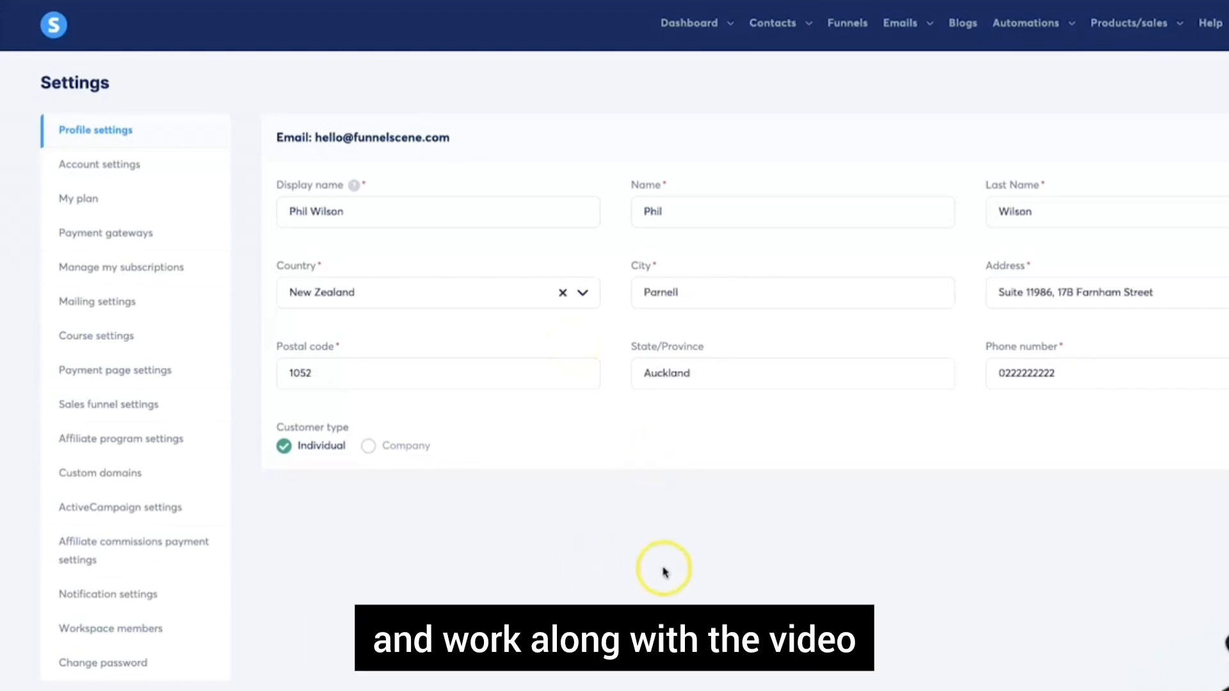
left_click(1045, 360)
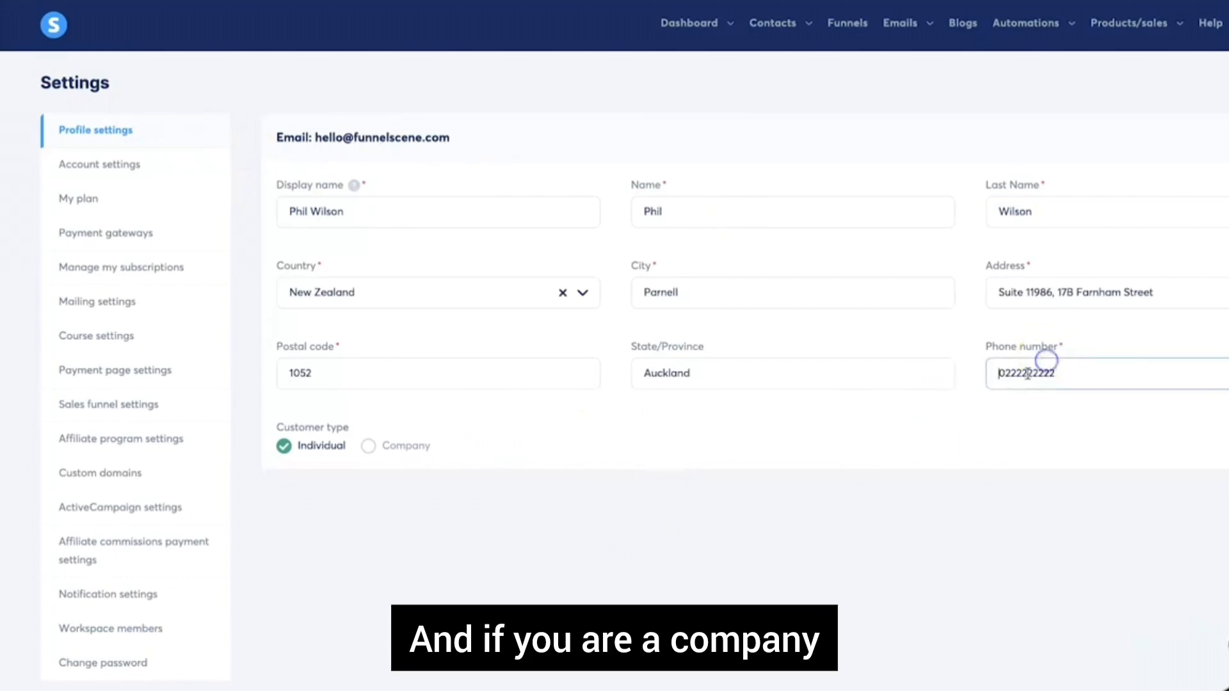
left_click_drag(1016, 373, 1073, 368)
left_click(1074, 368)
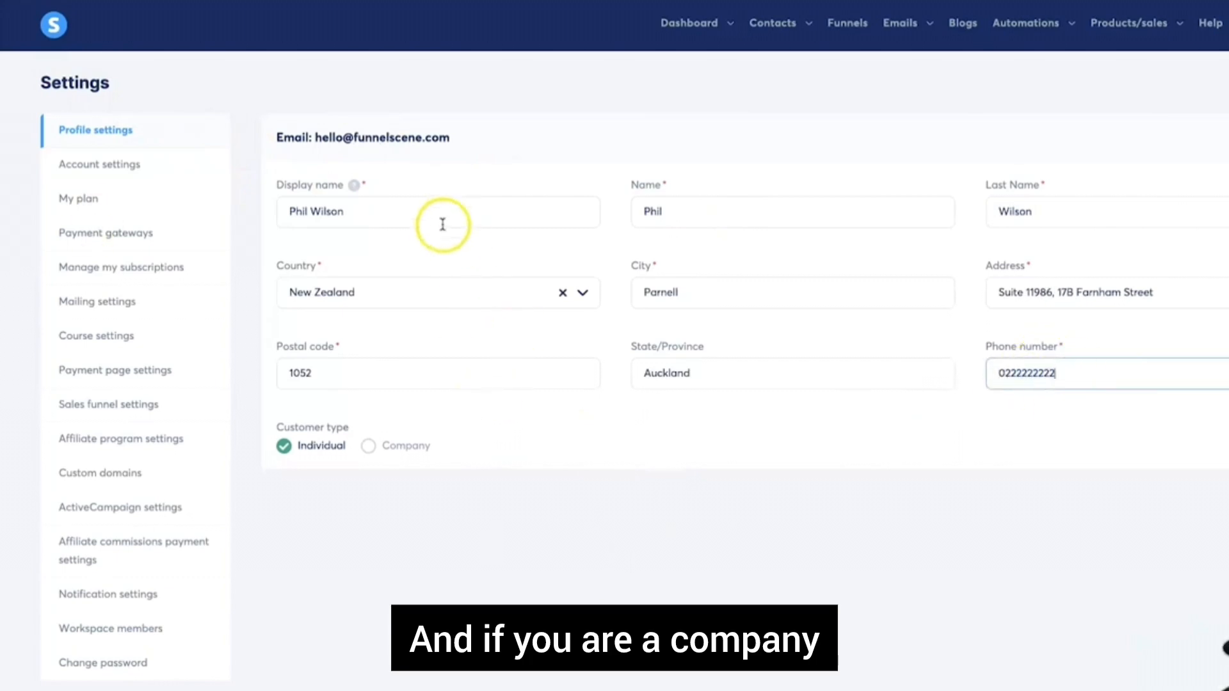
Try the Company customer type, switch back to Individual, and save the profile
left_click(390, 445)
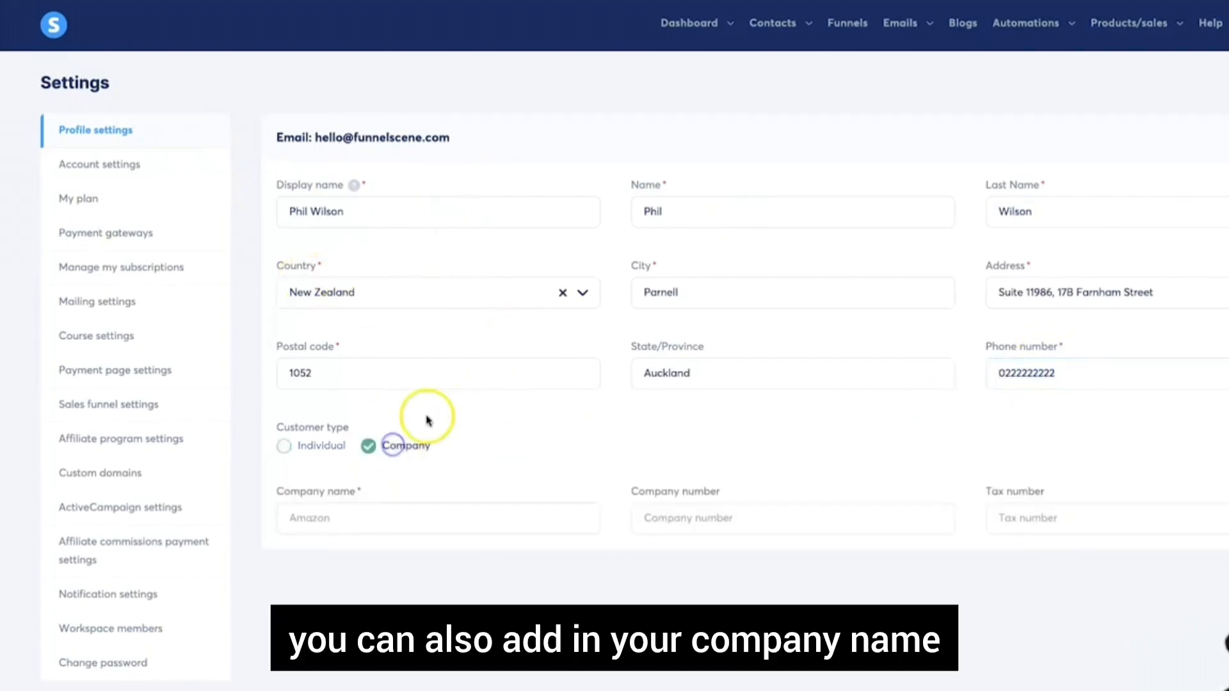
left_click(297, 516)
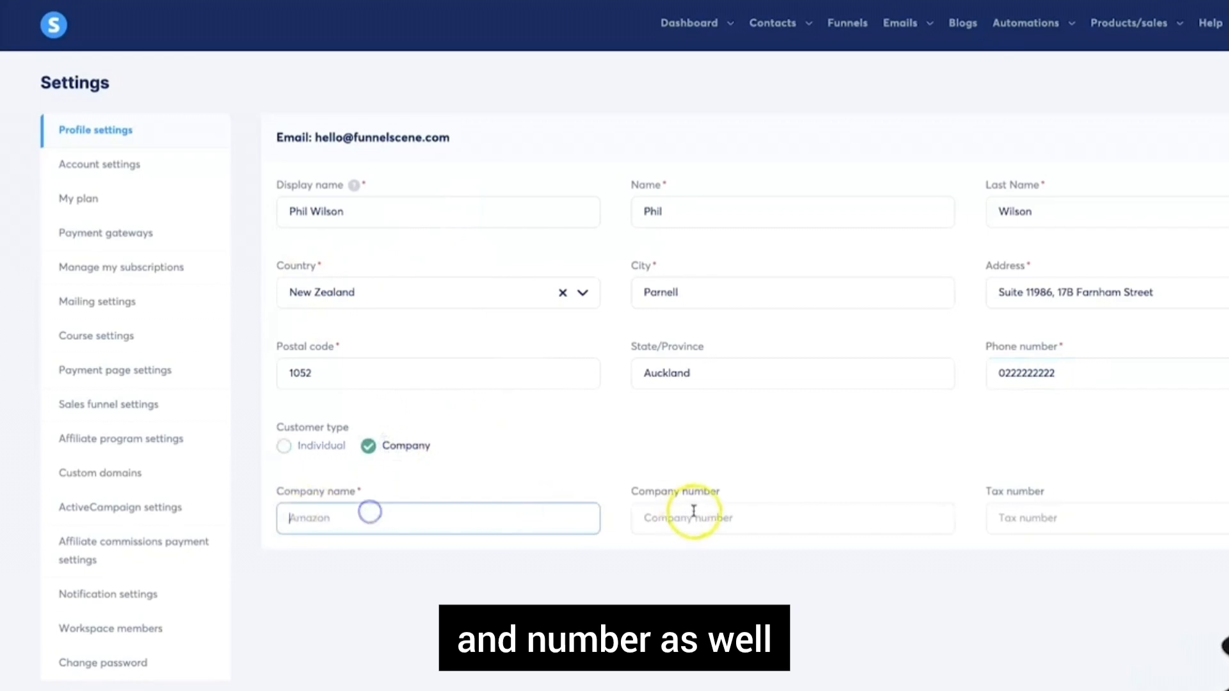
left_click(647, 517)
left_click(1004, 505)
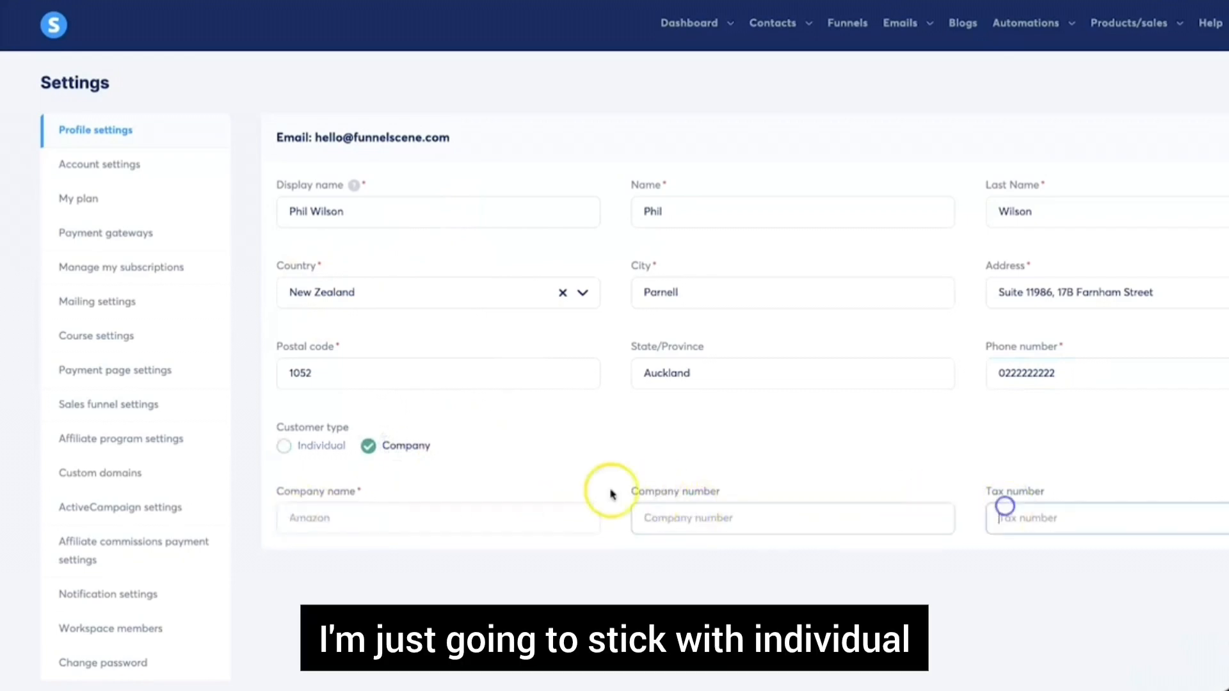
left_click(422, 550)
left_click(323, 446)
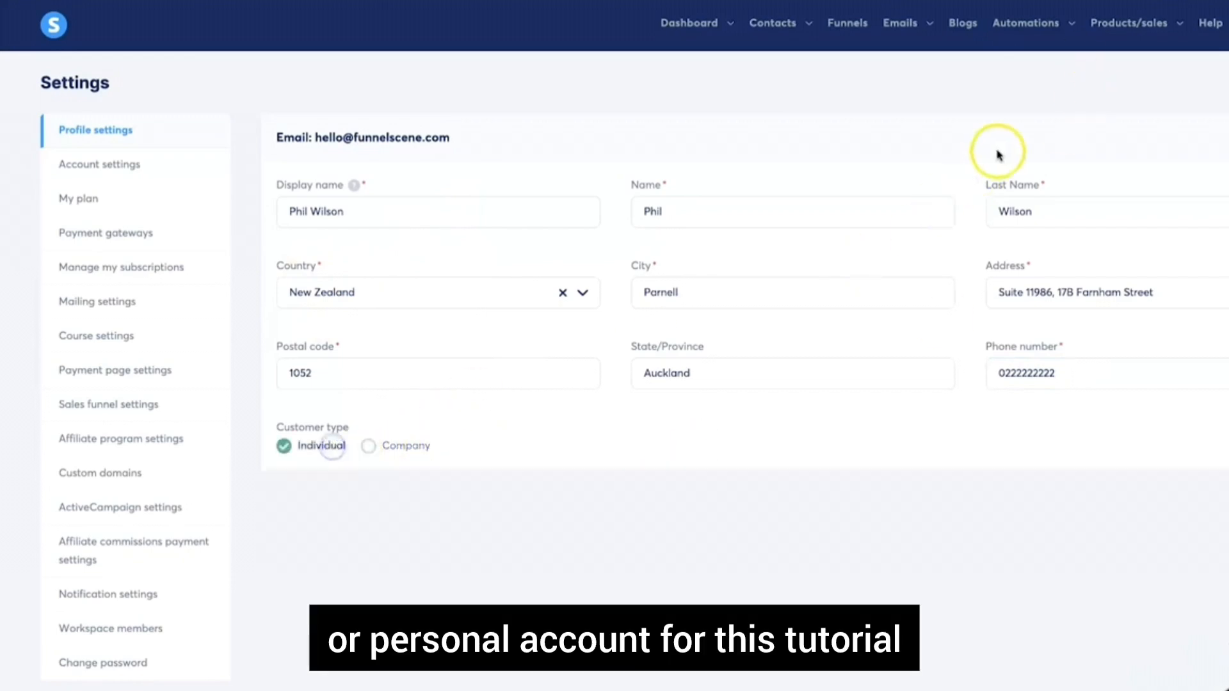
left_click(1226, 84)
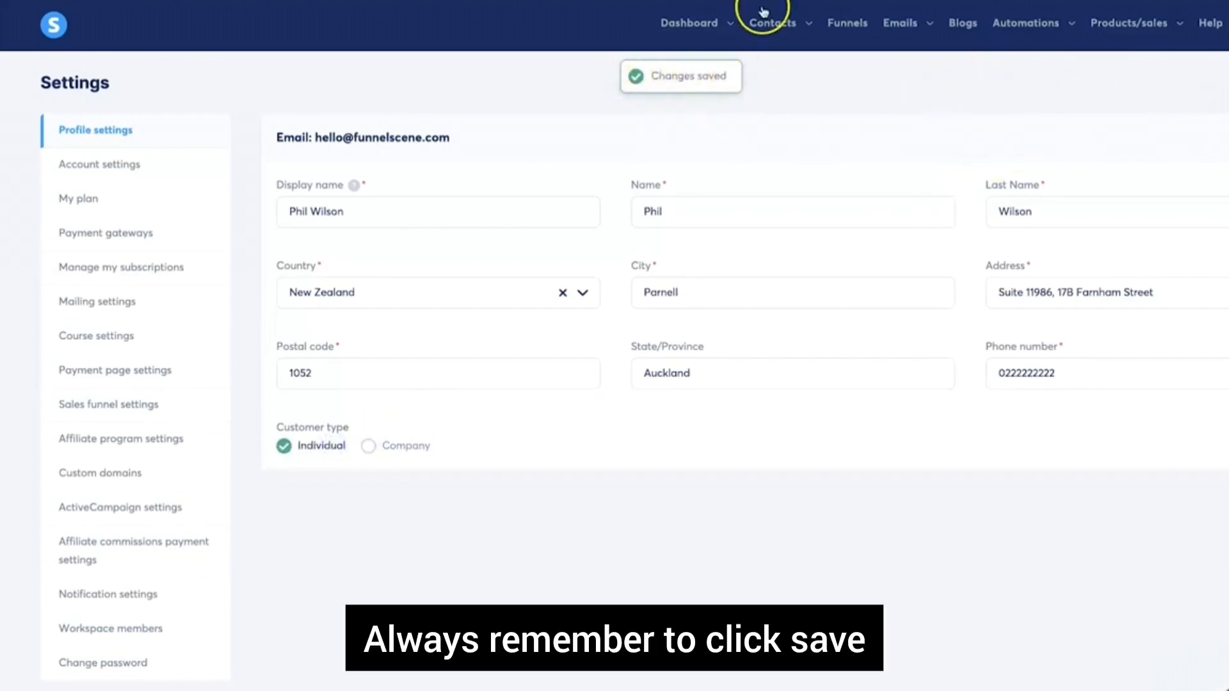
Go back to the main dashboard, now showing $0 sales without the profile notice
mouse_move(695, 32)
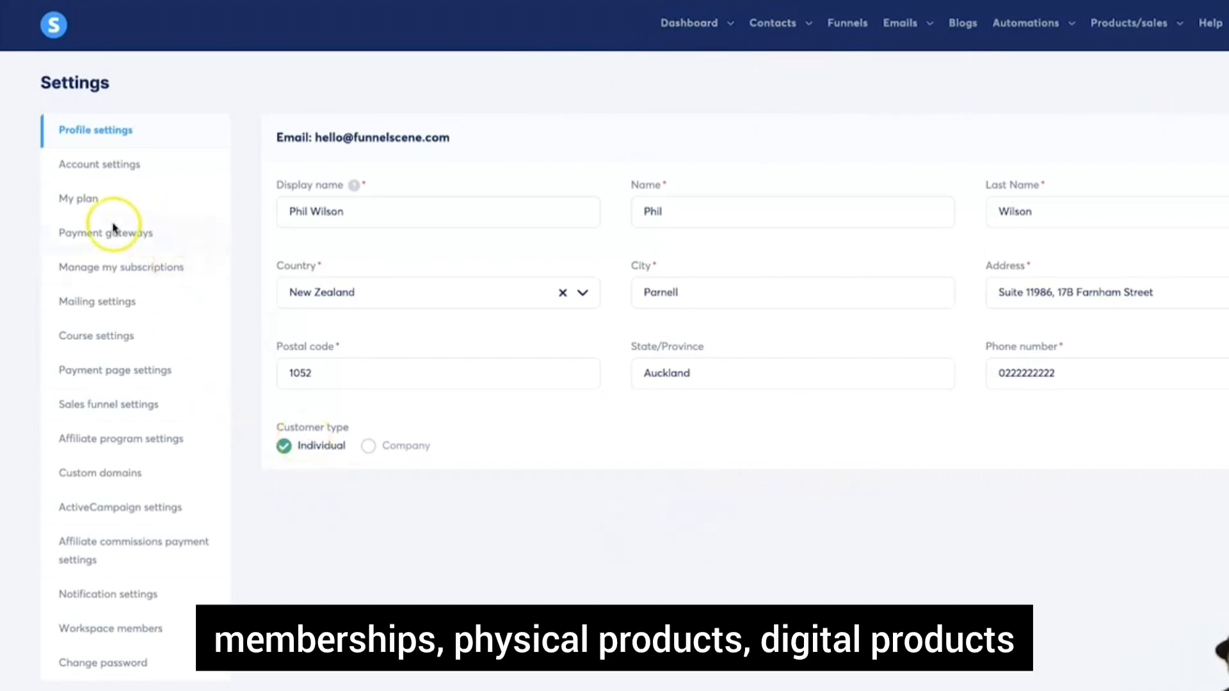
left_click_drag(127, 235, 132, 222)
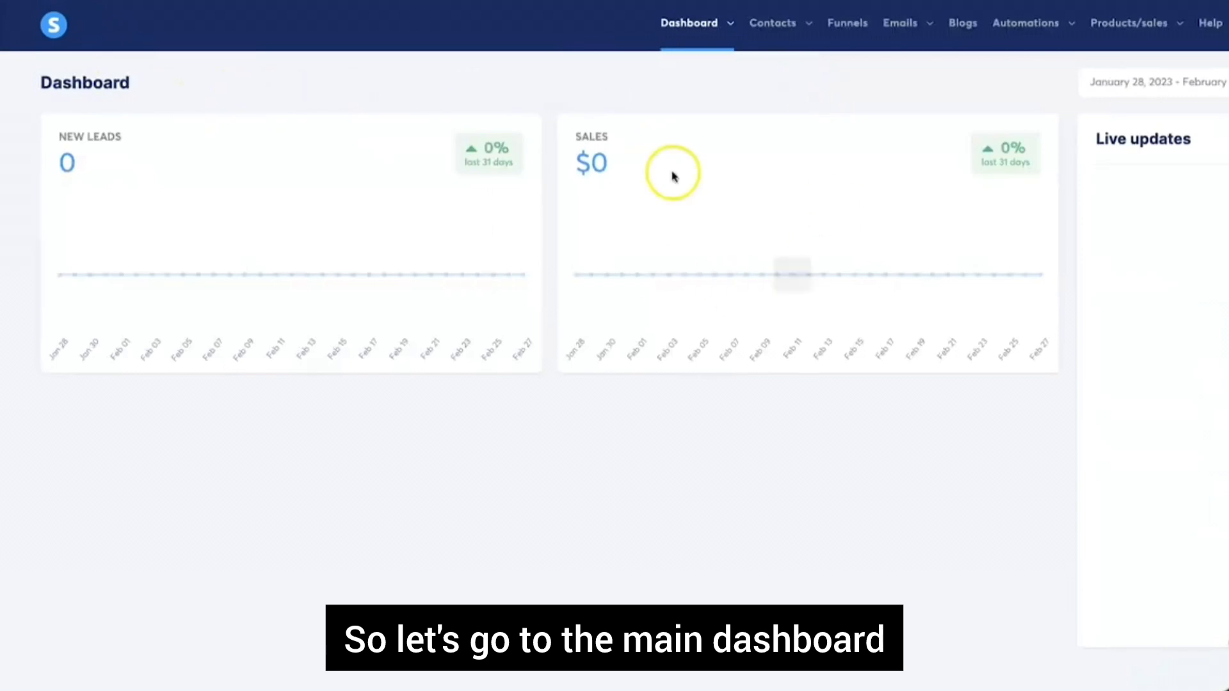
left_click_drag(569, 152, 632, 167)
left_click(633, 167)
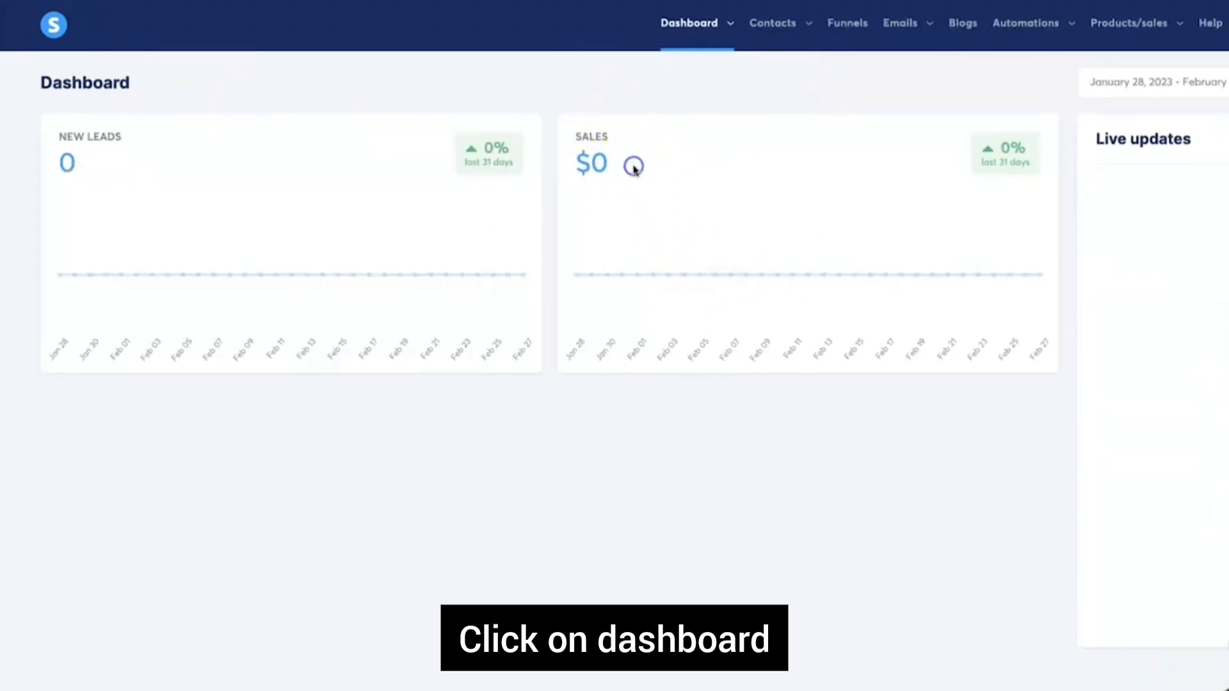
left_click_drag(700, 143, 605, 178)
left_click(605, 178)
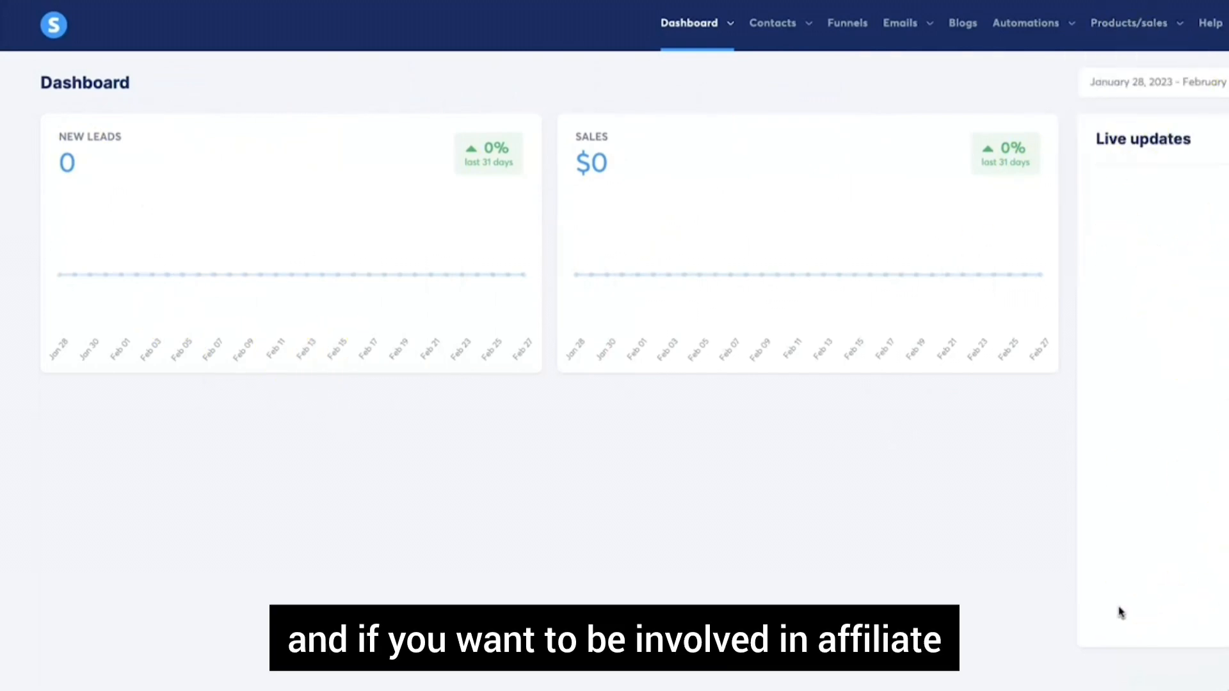
mouse_move(724, 20)
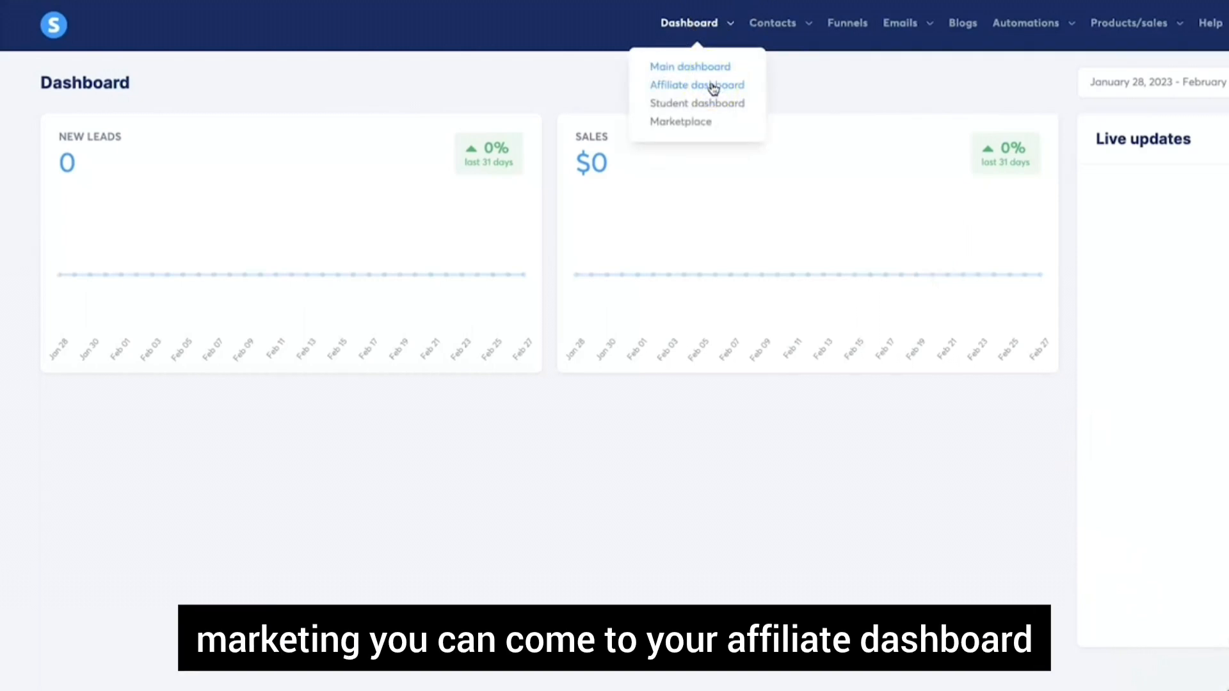
Browse the affiliate dashboard's stats, marketplace offers and invoices, then head to Payment gateways
left_click(713, 87)
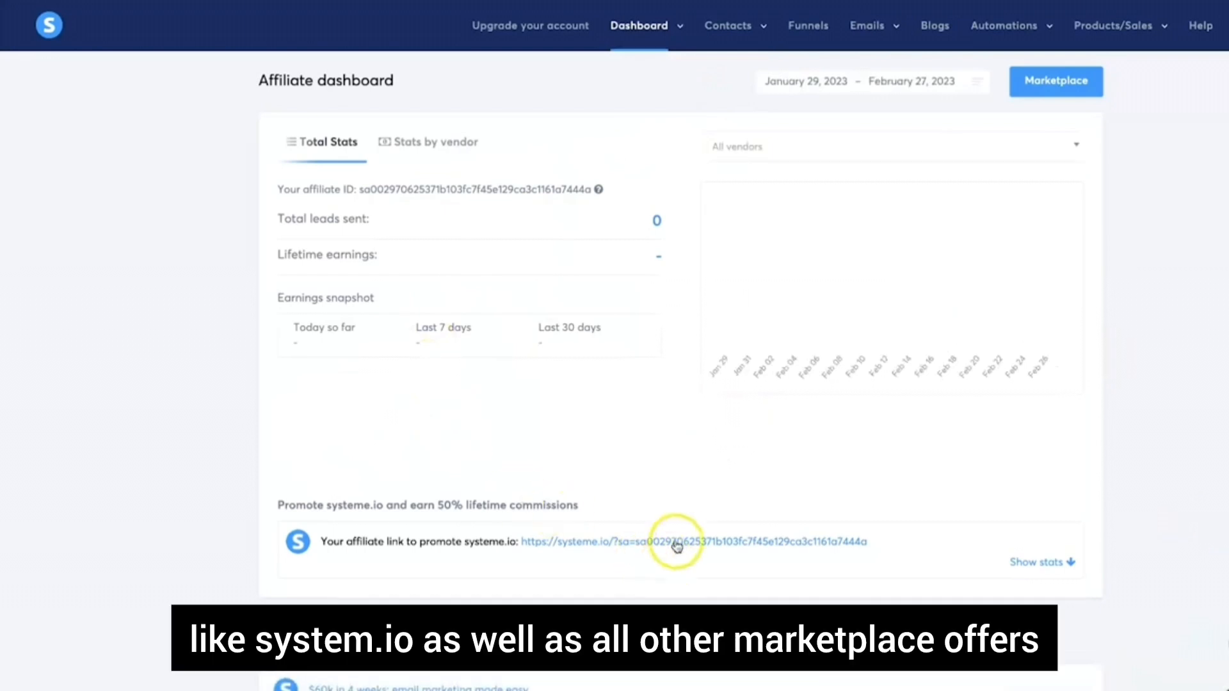
scroll(640, 576, "down", 3)
scroll(625, 597, "up", 3)
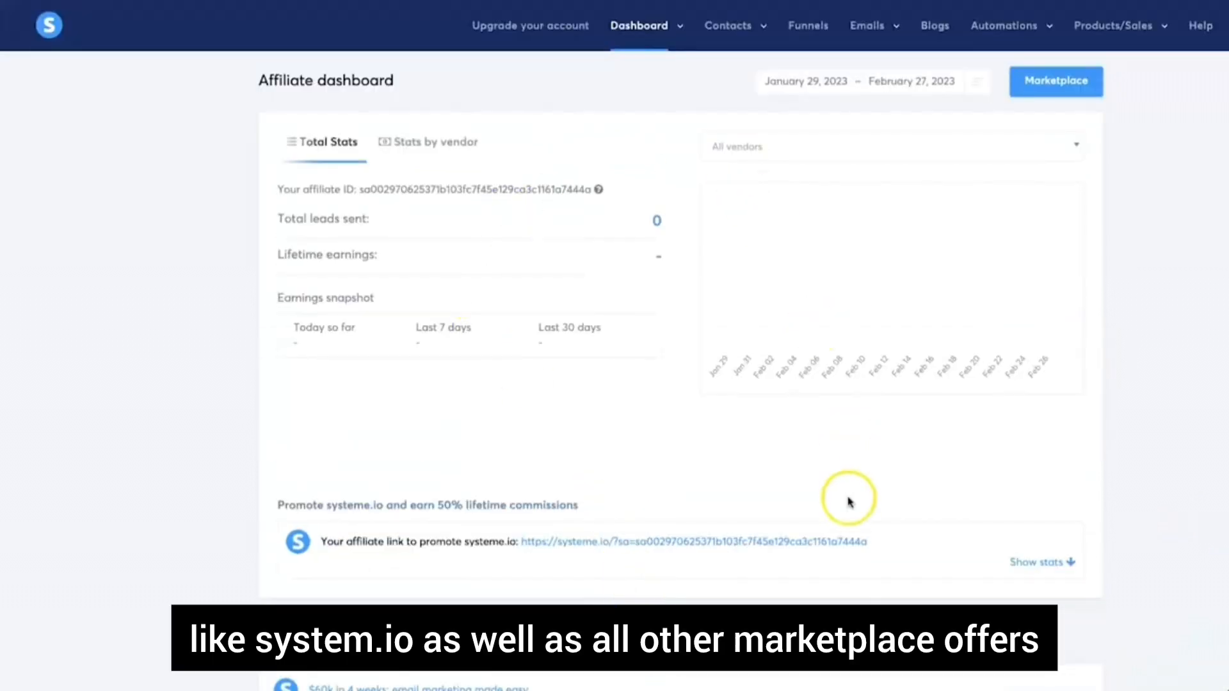
mouse_move(643, 29)
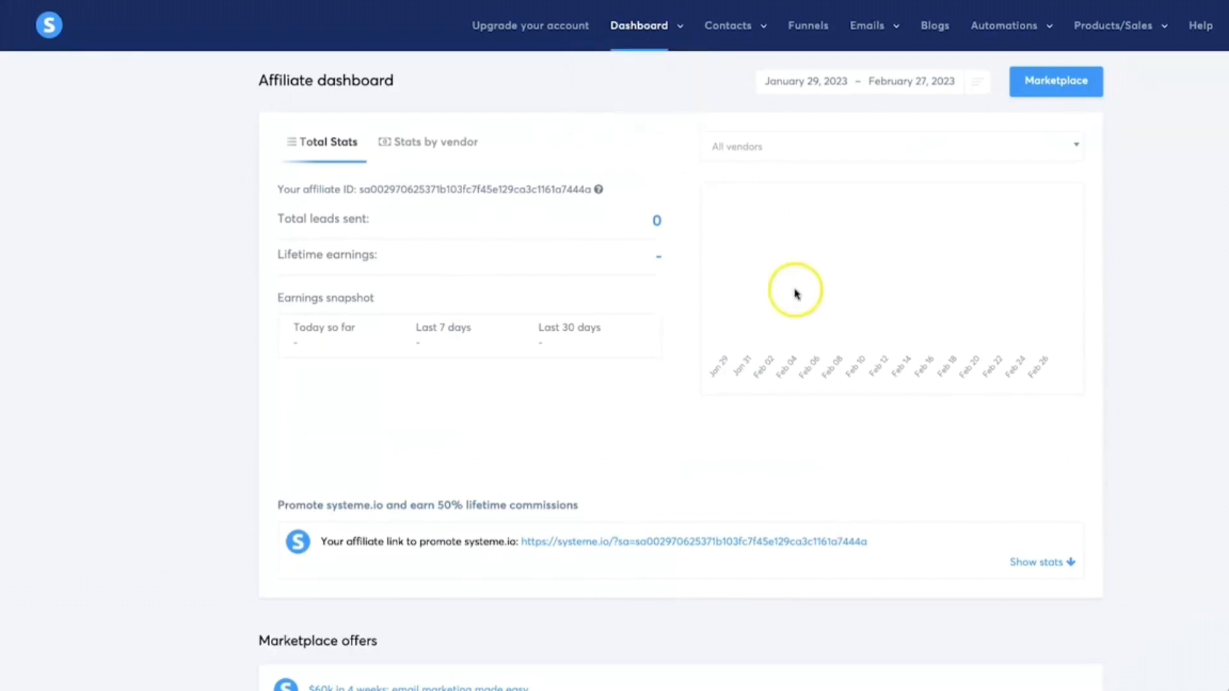
scroll(877, 406, "down", 15)
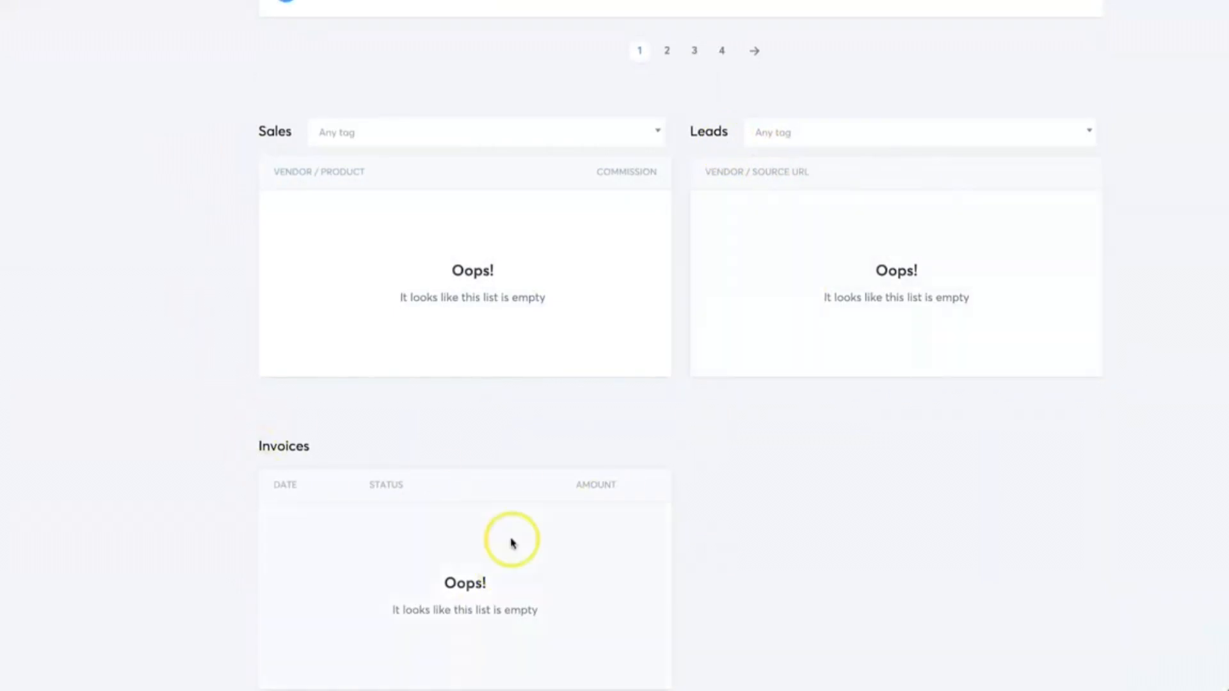
scroll(666, 585, "up", 15)
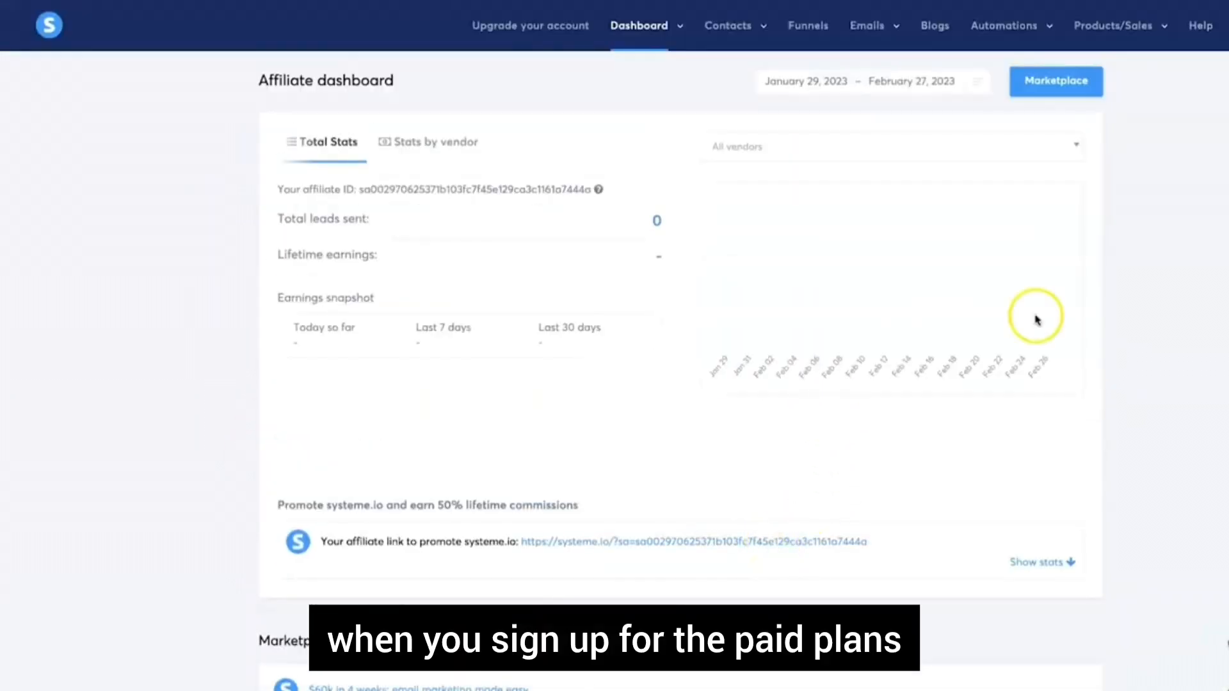
mouse_move(732, 29)
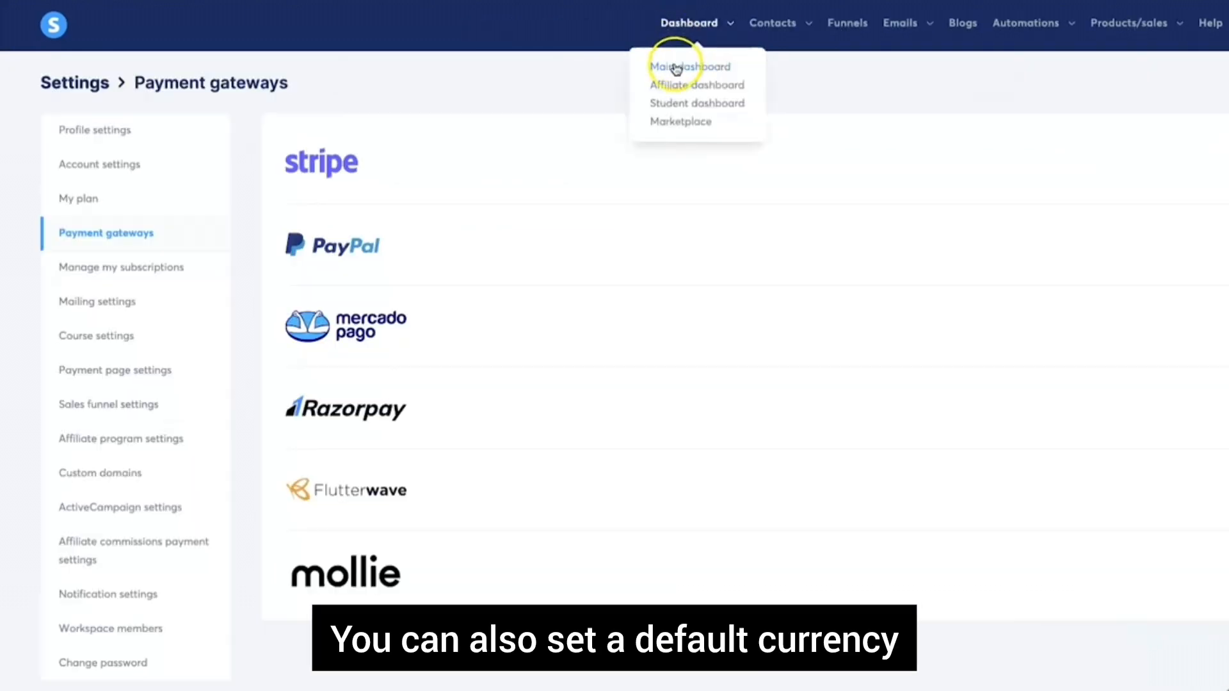
Open Payment page settings in the account settings
left_click(676, 68)
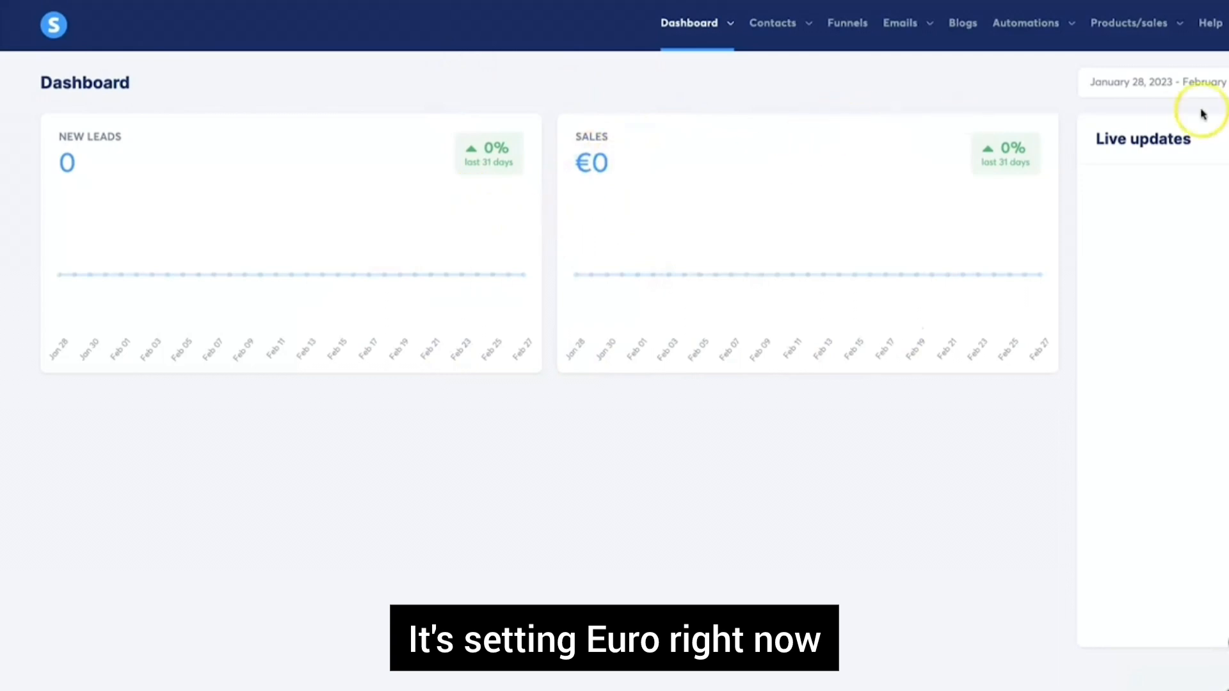
mouse_move(1227, 25)
left_click(1222, 71)
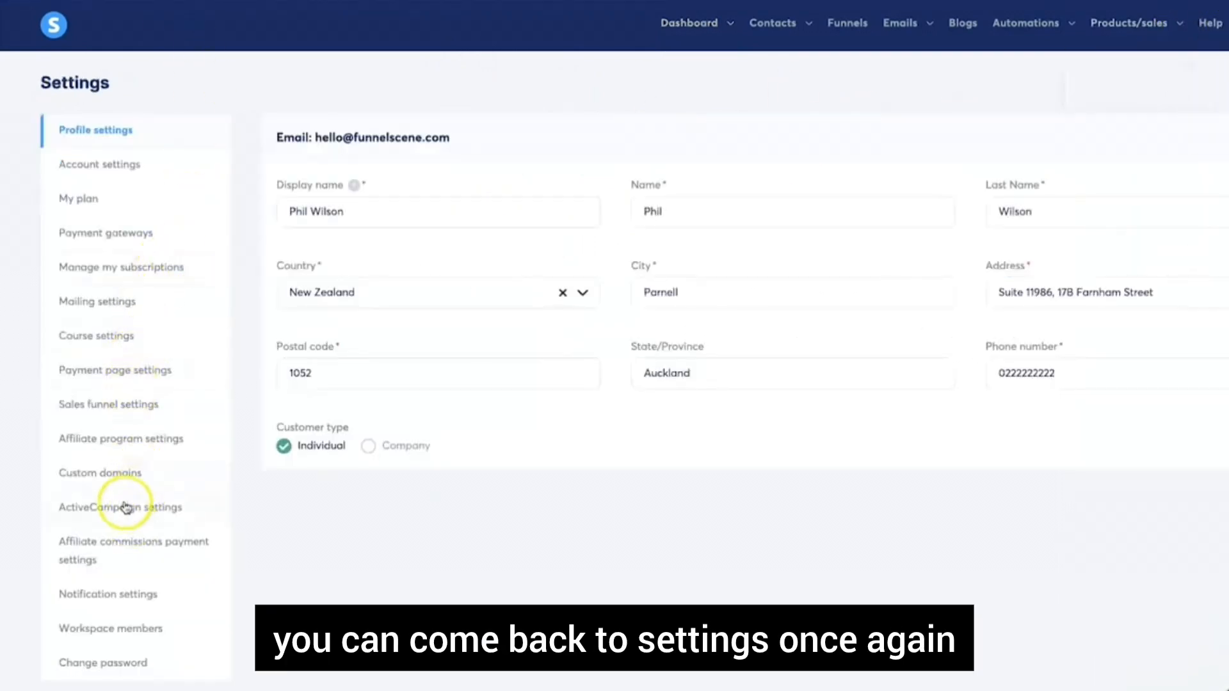
left_click(142, 369)
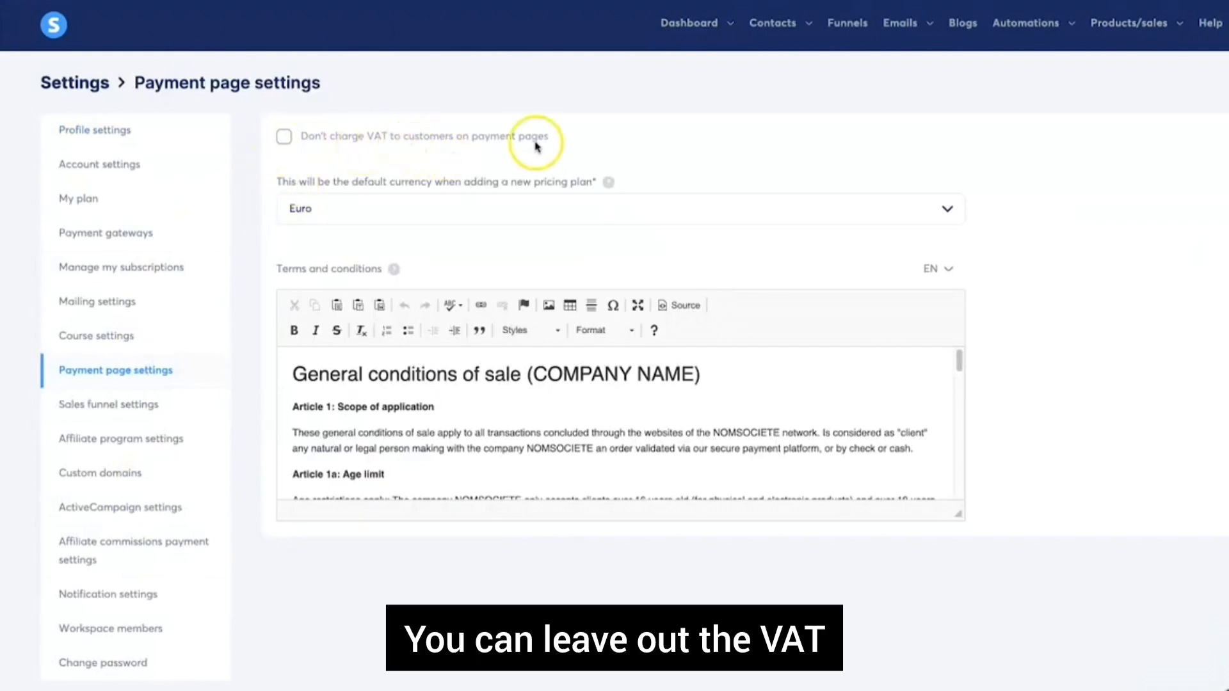
Make U.S. Dollar the default currency and tick 'Don't charge VAT'
left_click(585, 218)
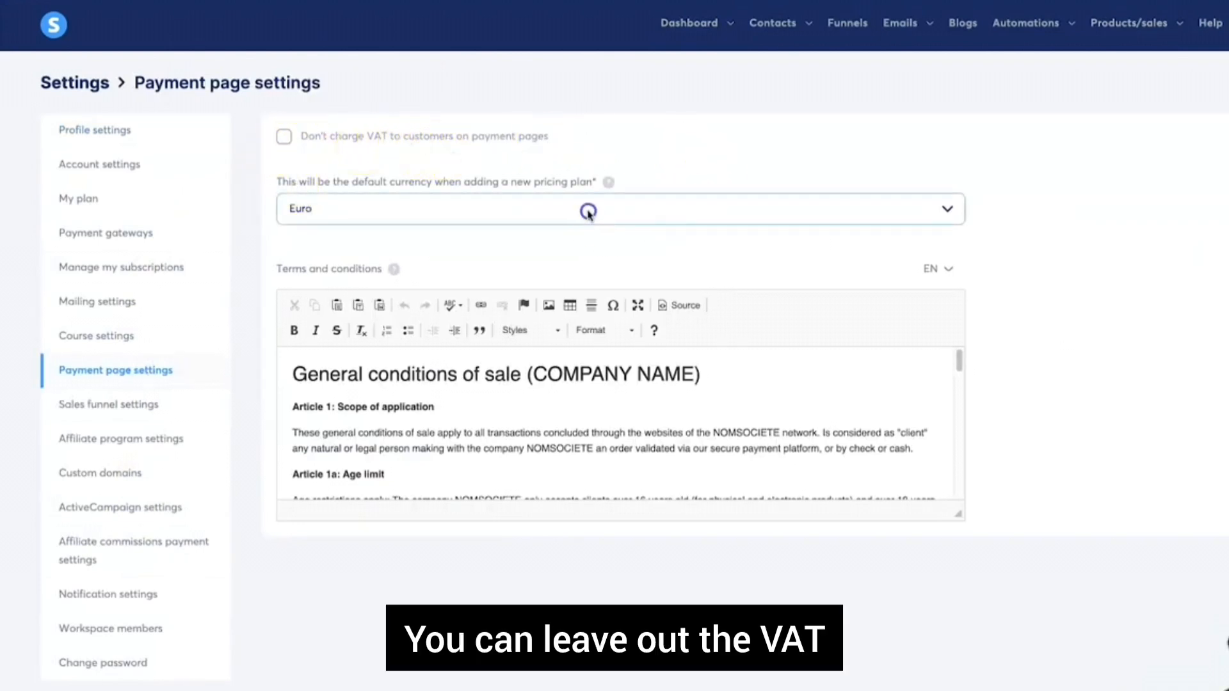
left_click(948, 209)
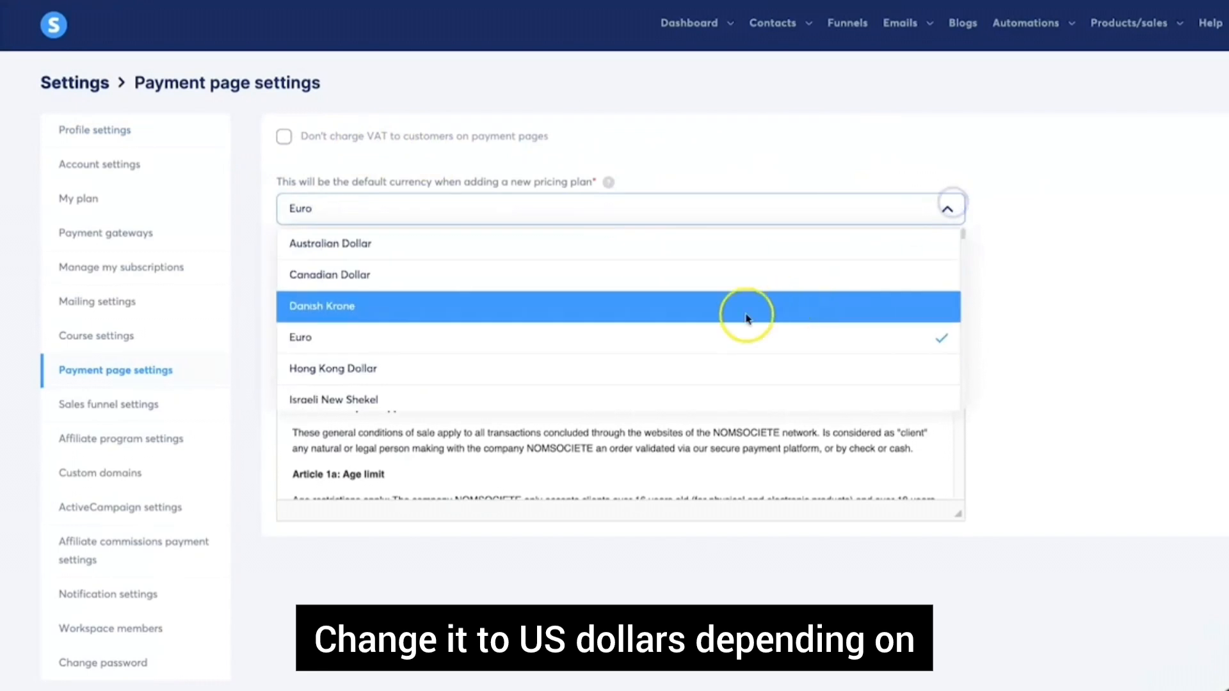
scroll(584, 375, "down", 10)
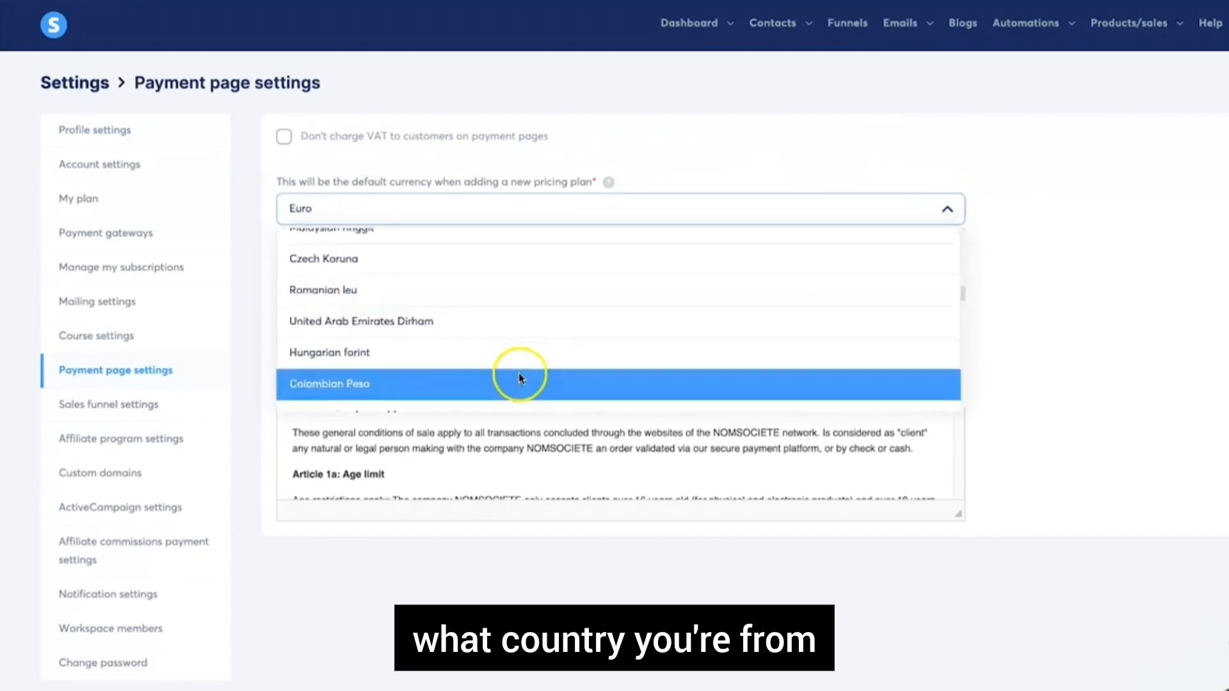
scroll(520, 378, "up", 4)
left_click(462, 258)
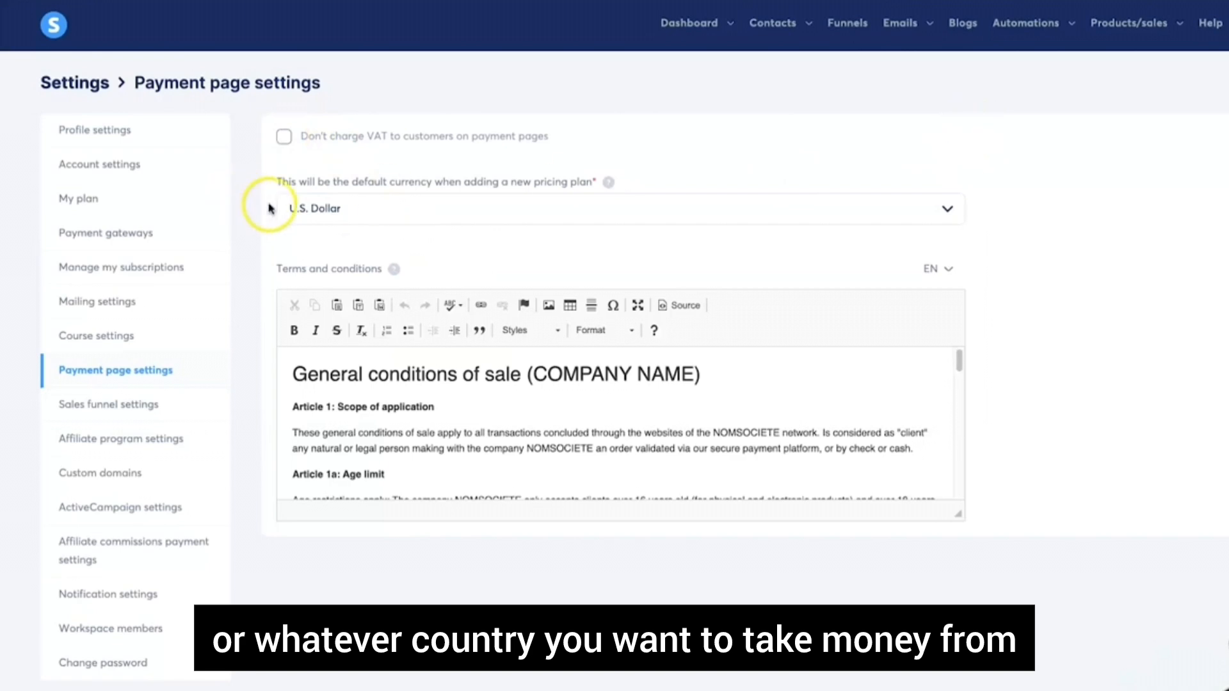
left_click(284, 136)
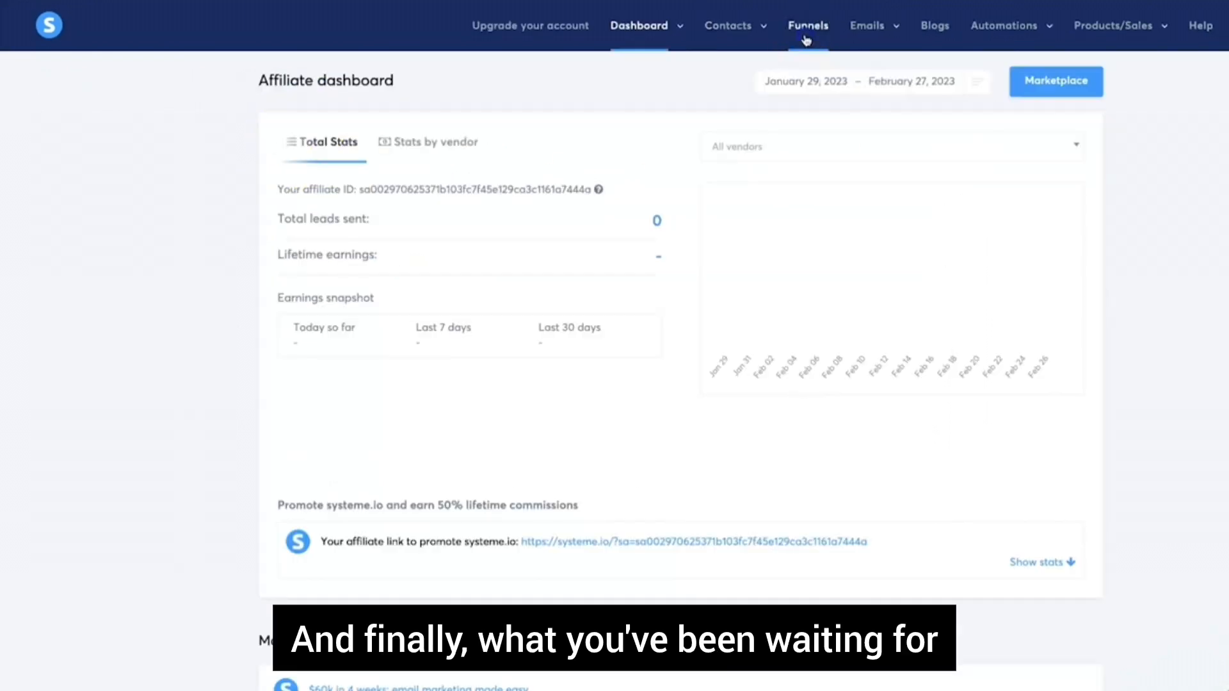
Start a new funnel with currency U.S. Dollar and name 'YouTube Test'
left_click(806, 32)
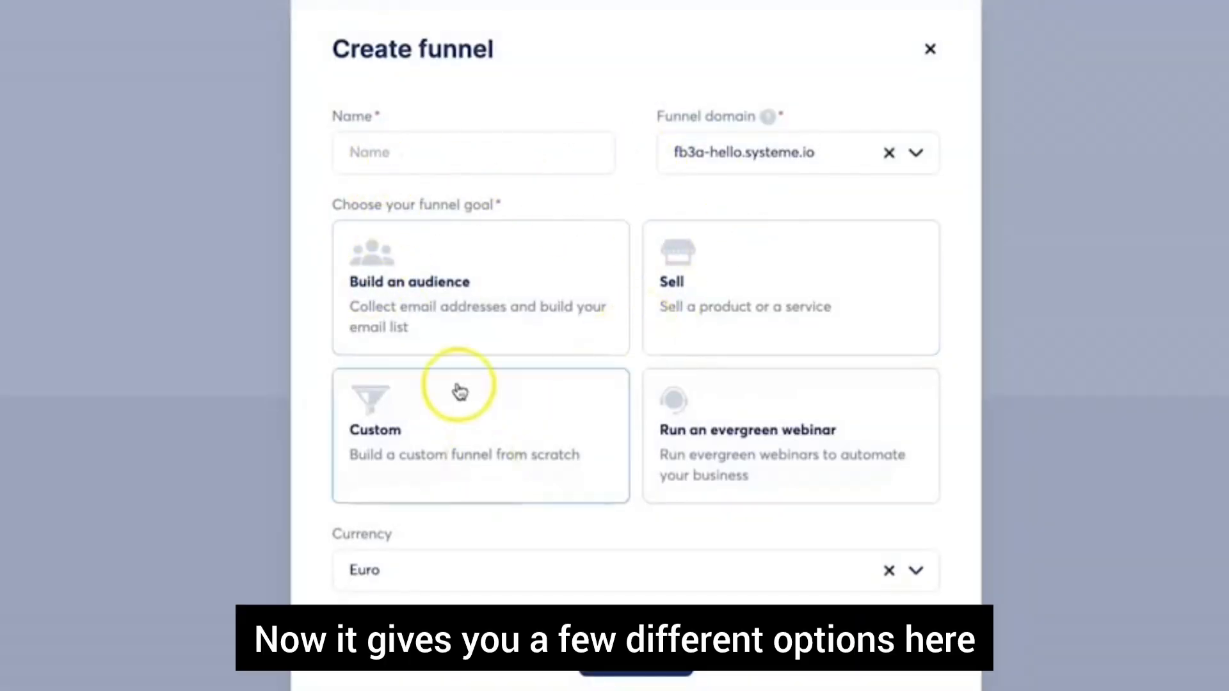
left_click_drag(328, 205, 490, 206)
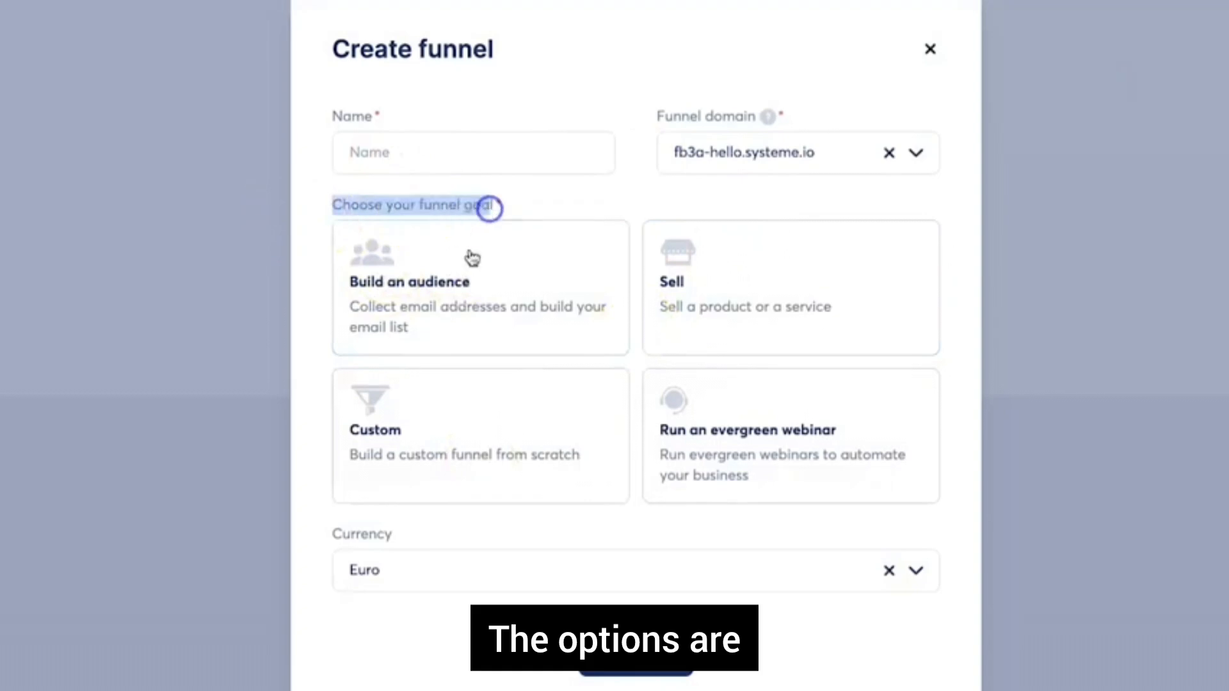
left_click(762, 189)
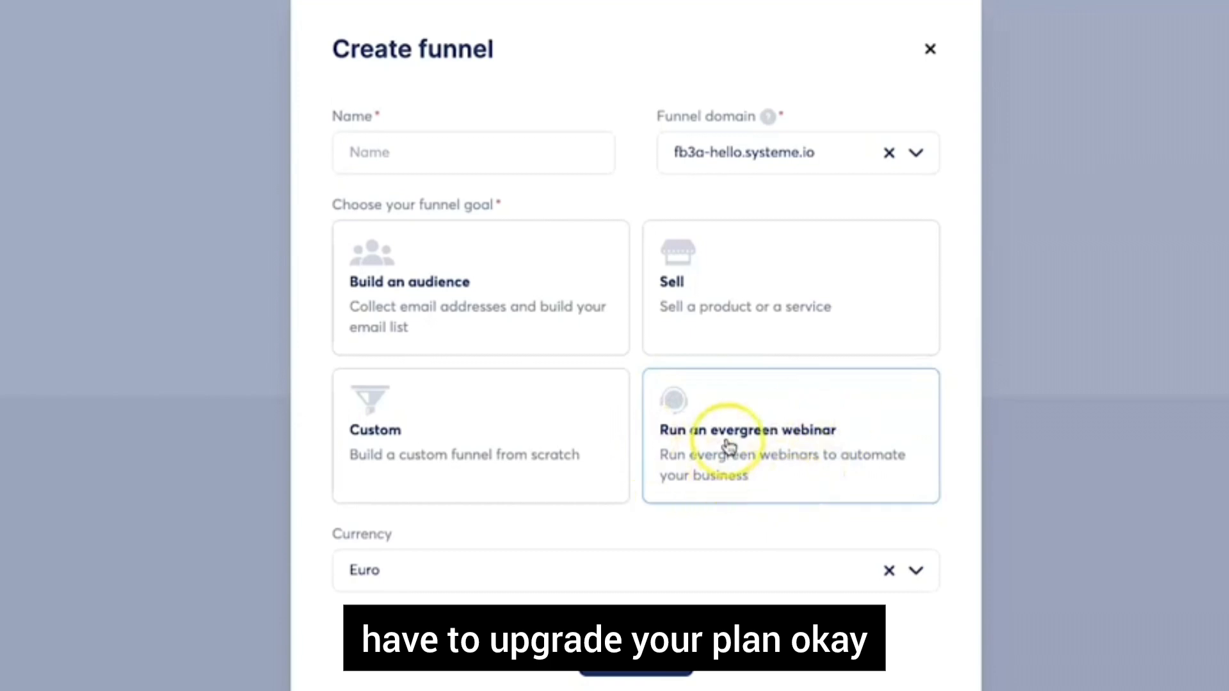
left_click(606, 572)
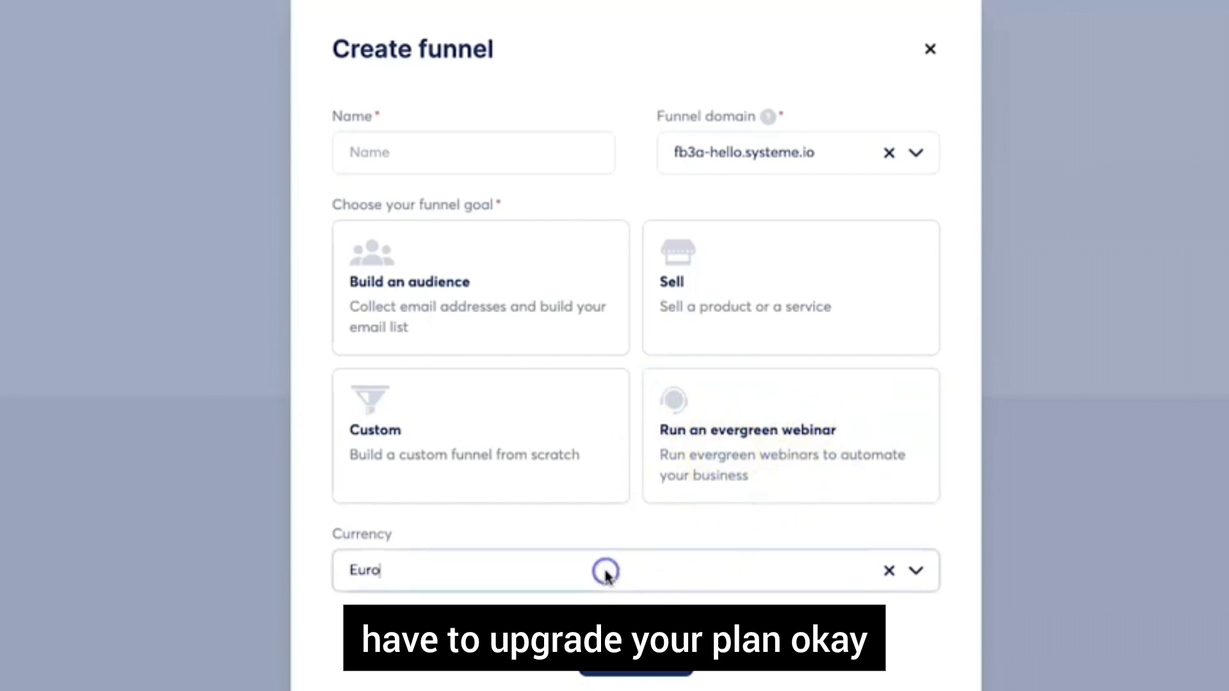
left_click(925, 571)
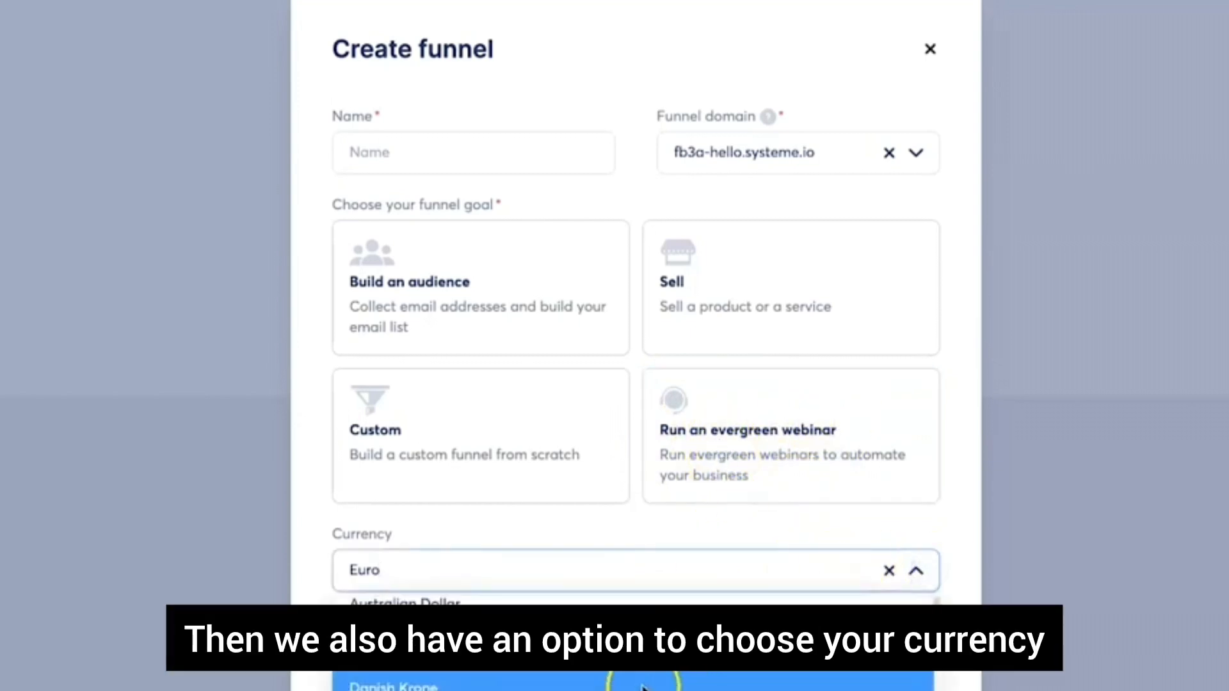
scroll(642, 688, "down", 5)
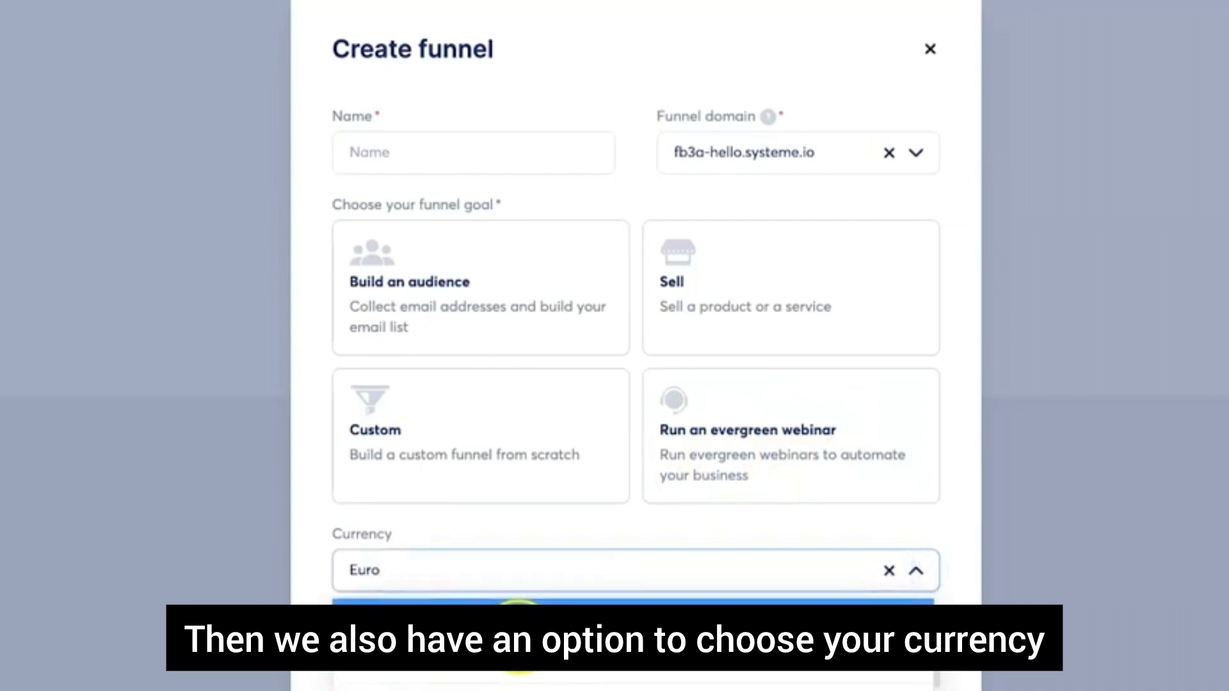
scroll(520, 639, "down", 5)
left_click(478, 634)
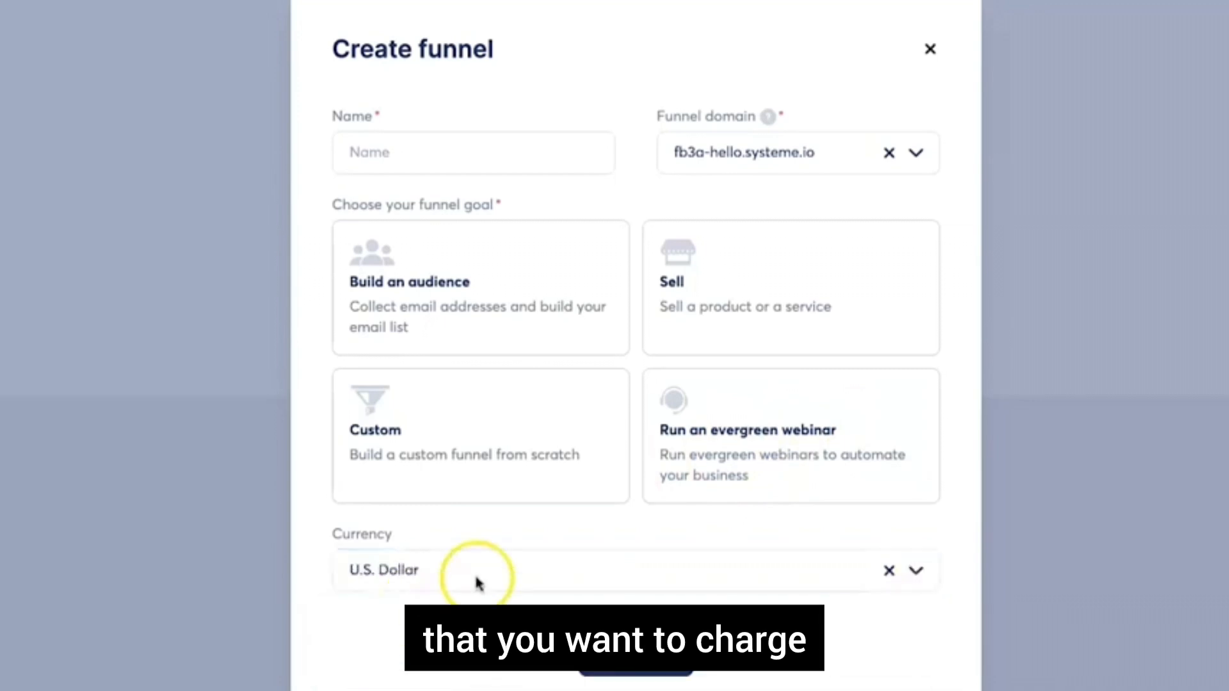
left_click(403, 156)
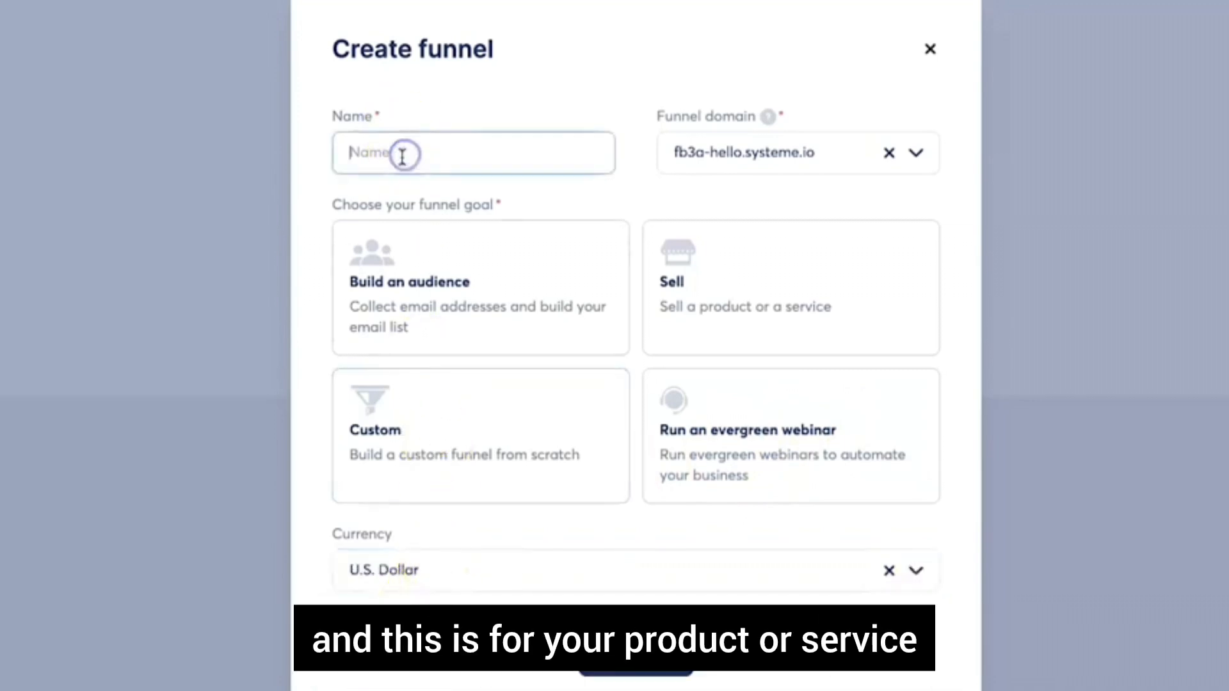
type("YouTube Test Funnel")
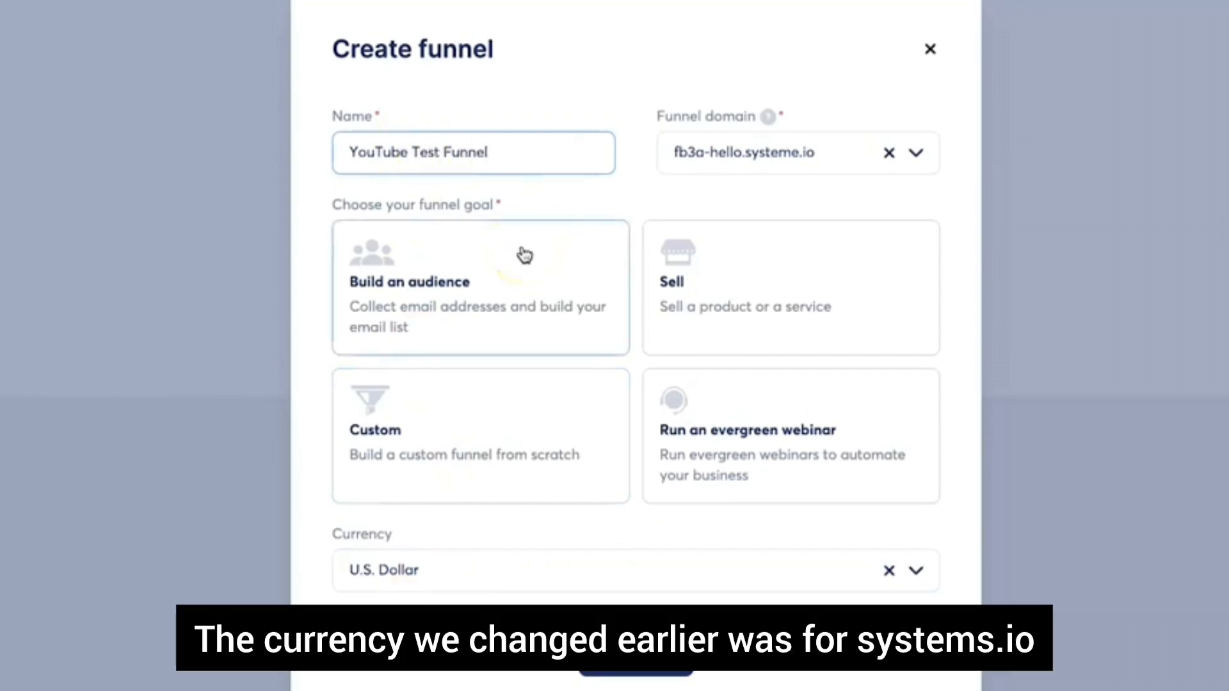
left_click(523, 255)
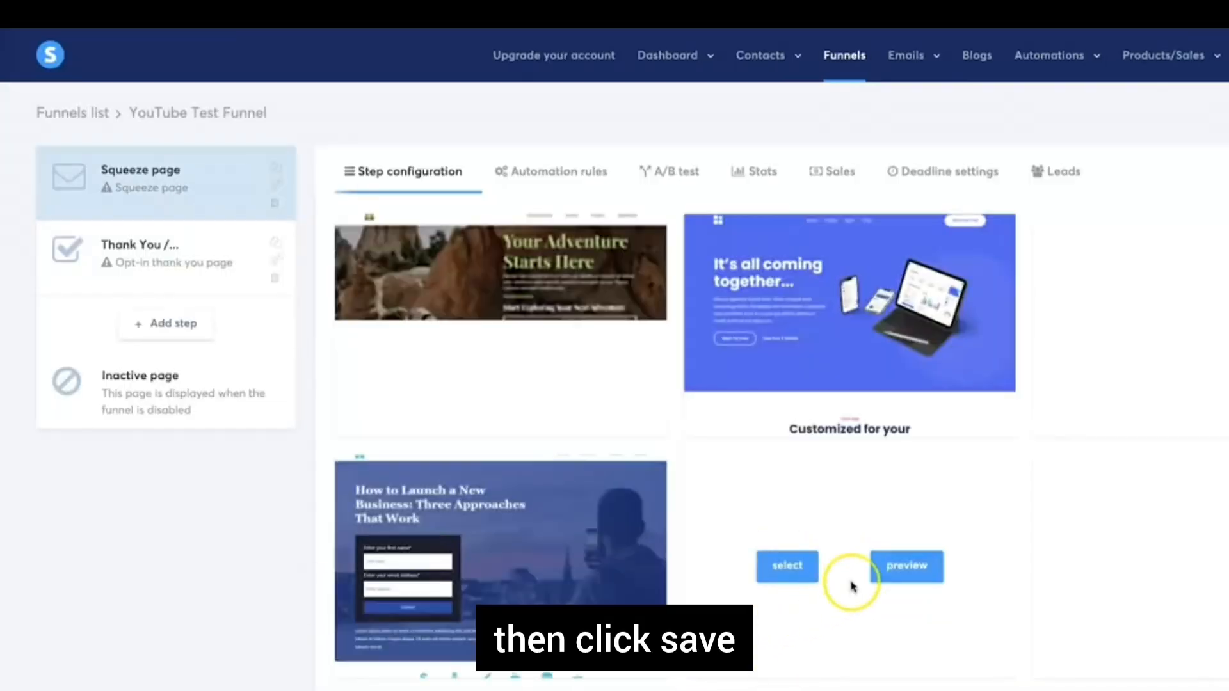
mouse_move(846, 403)
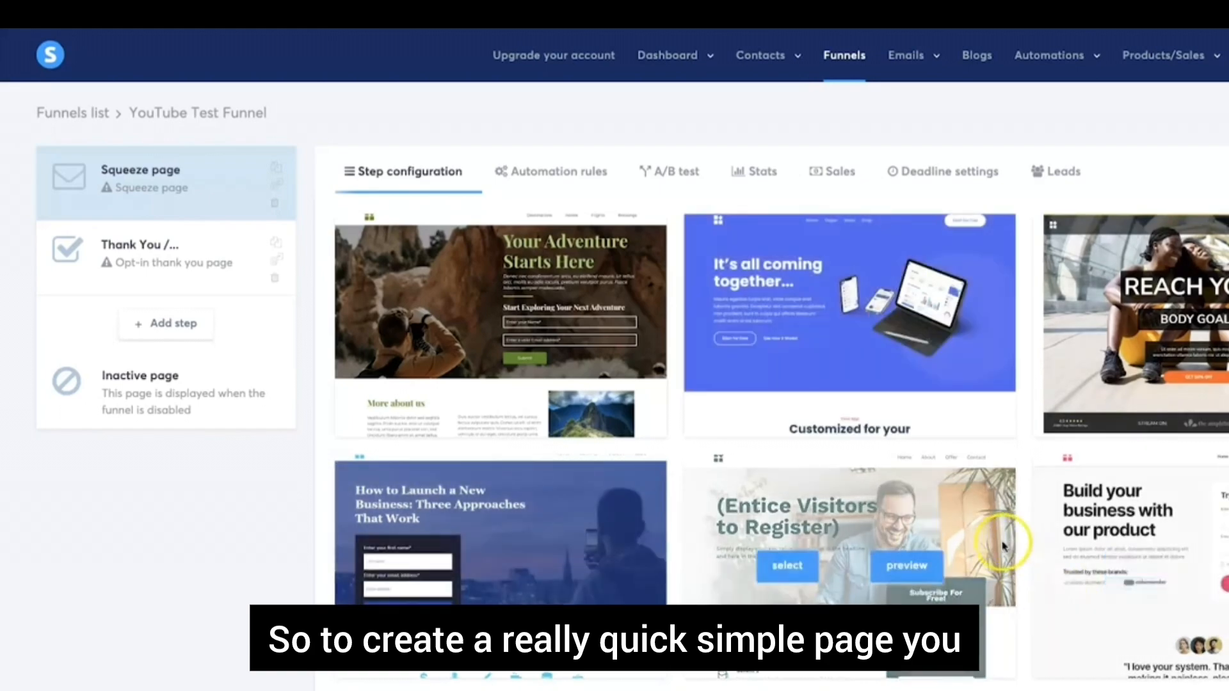
scroll(1024, 595, "down", 10)
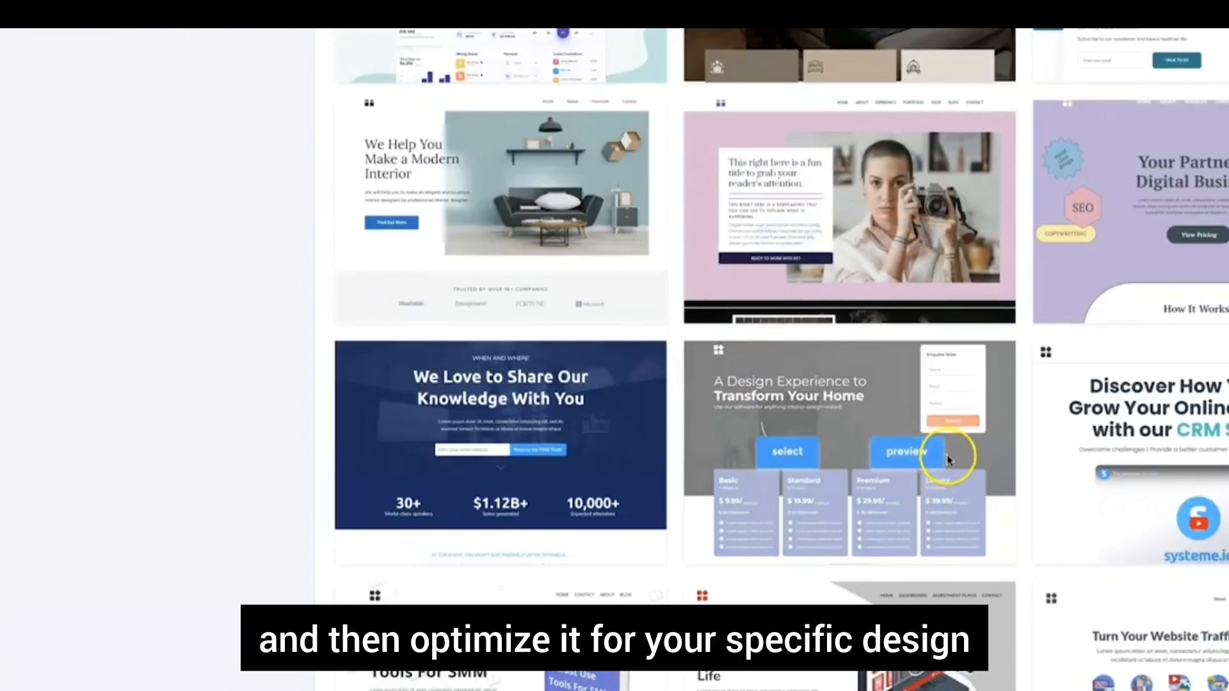
scroll(944, 467, "down", 3)
scroll(950, 460, "down", 5)
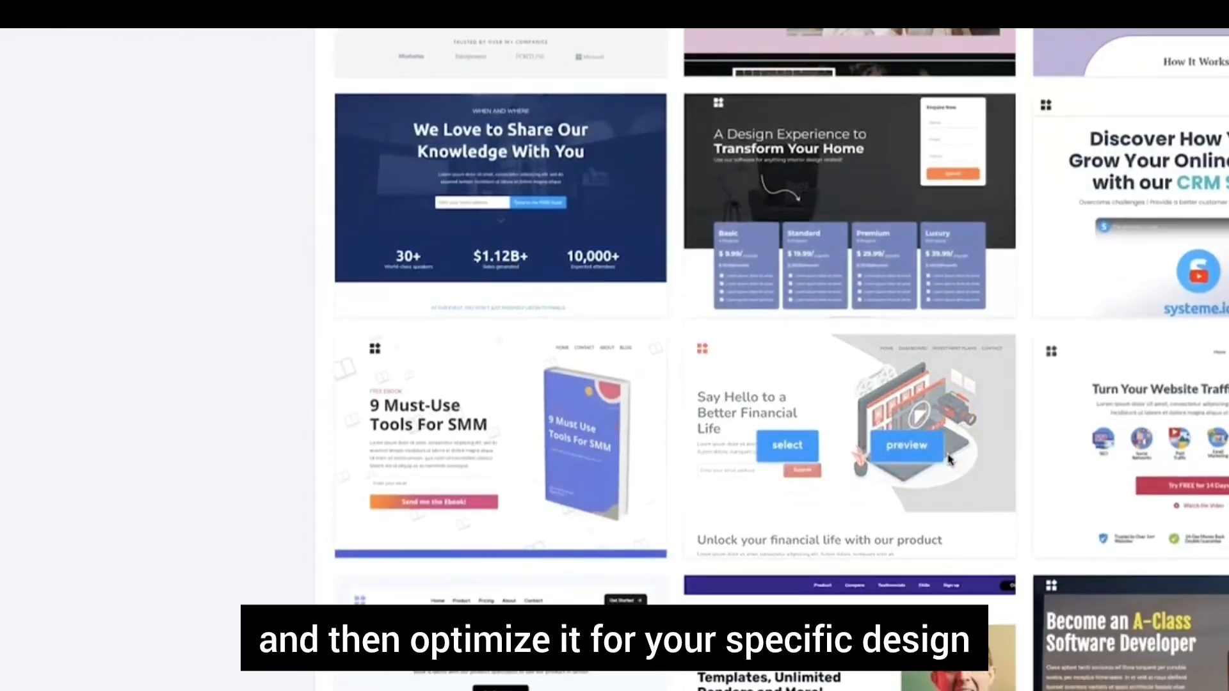
scroll(936, 459, "down", 3)
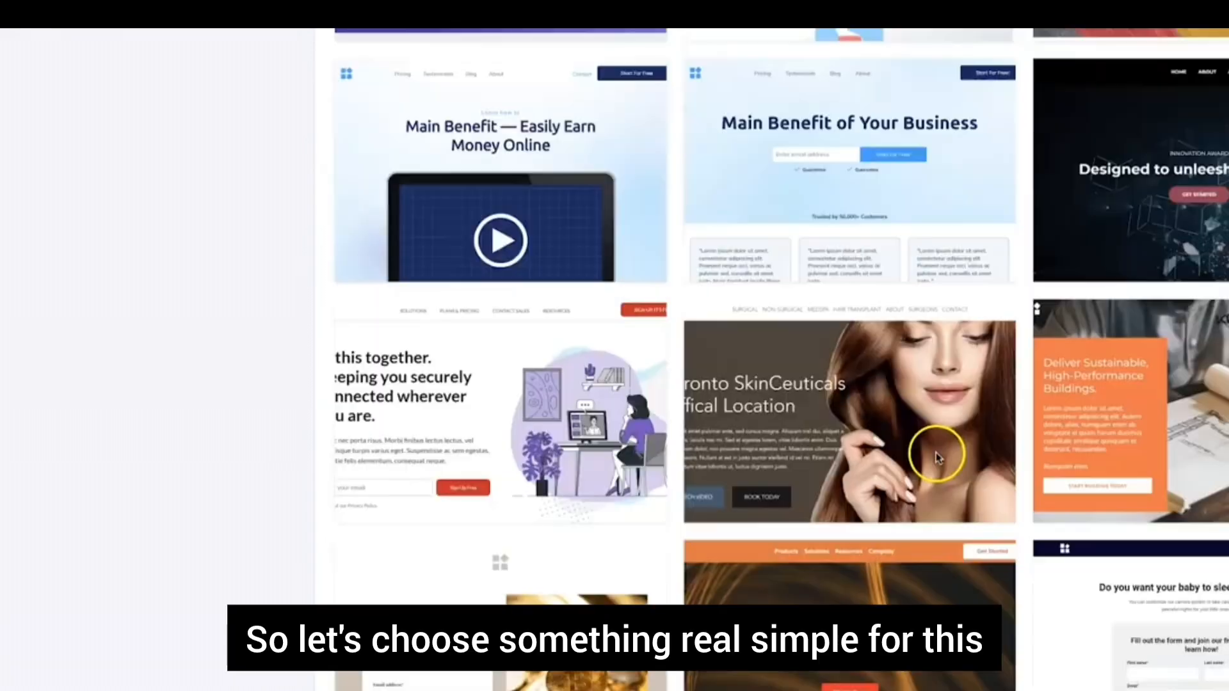
scroll(935, 454, "up", 15)
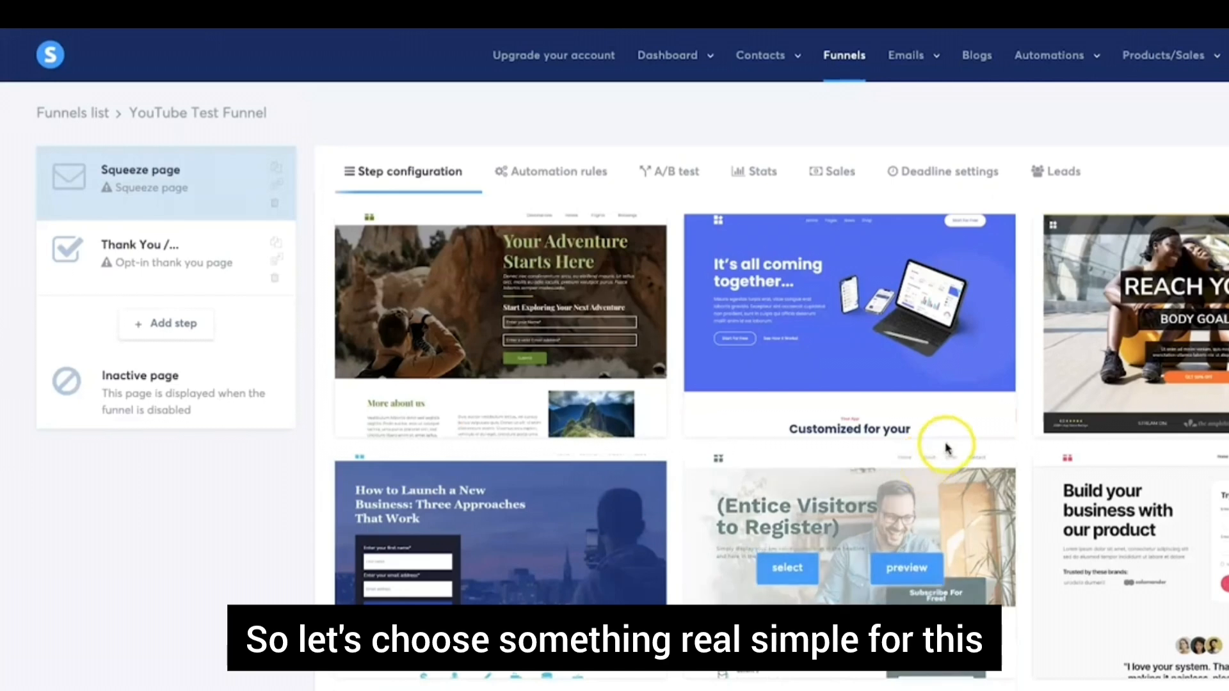
scroll(1149, 627, "down", 2)
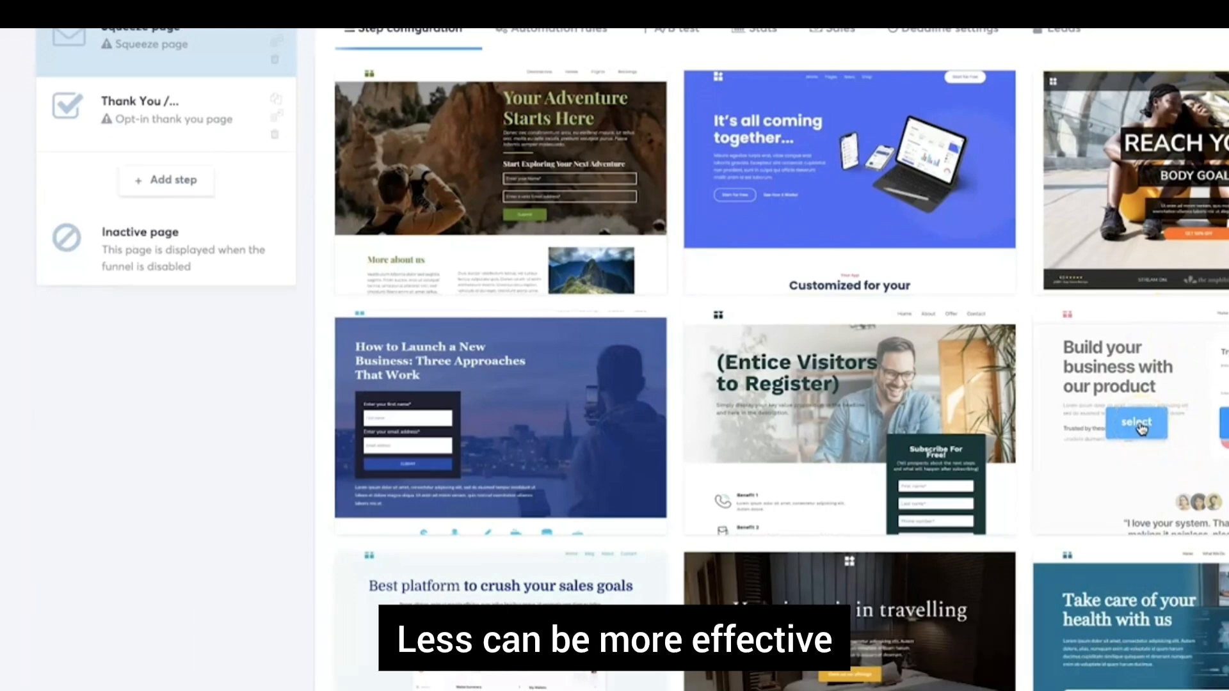
Rename the step 'YouTube Test Landing Page' with URL path 'youtube-test' and save
triple_click(539, 250)
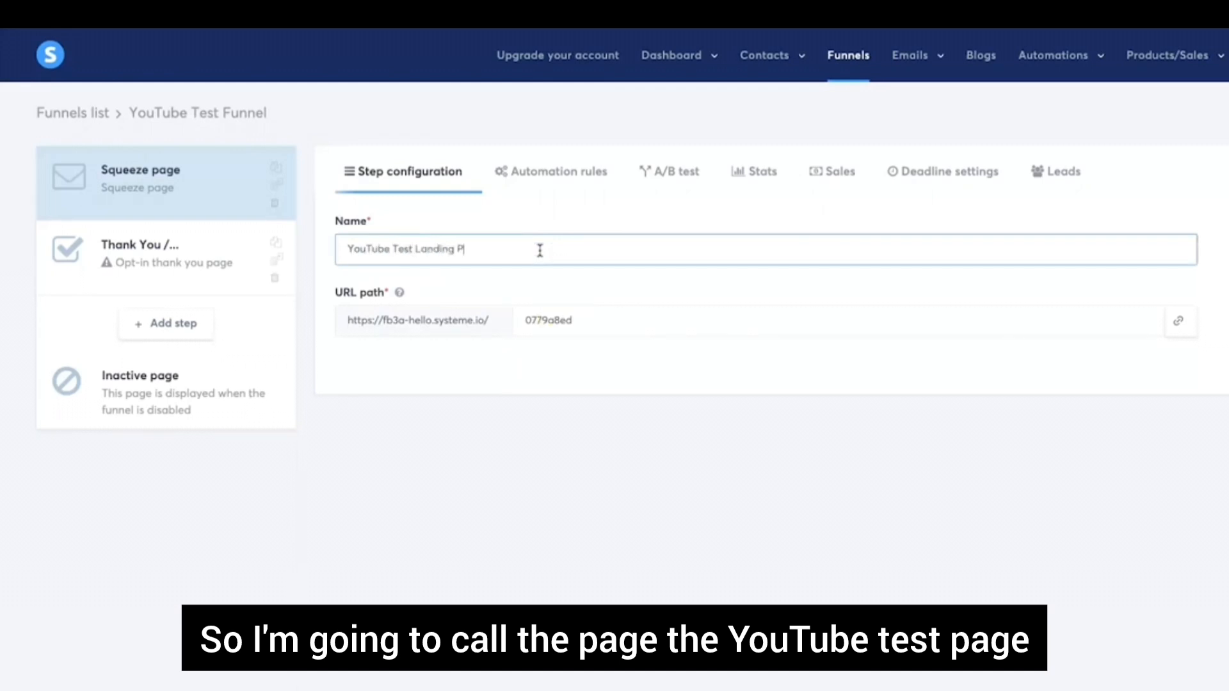
left_click(598, 327)
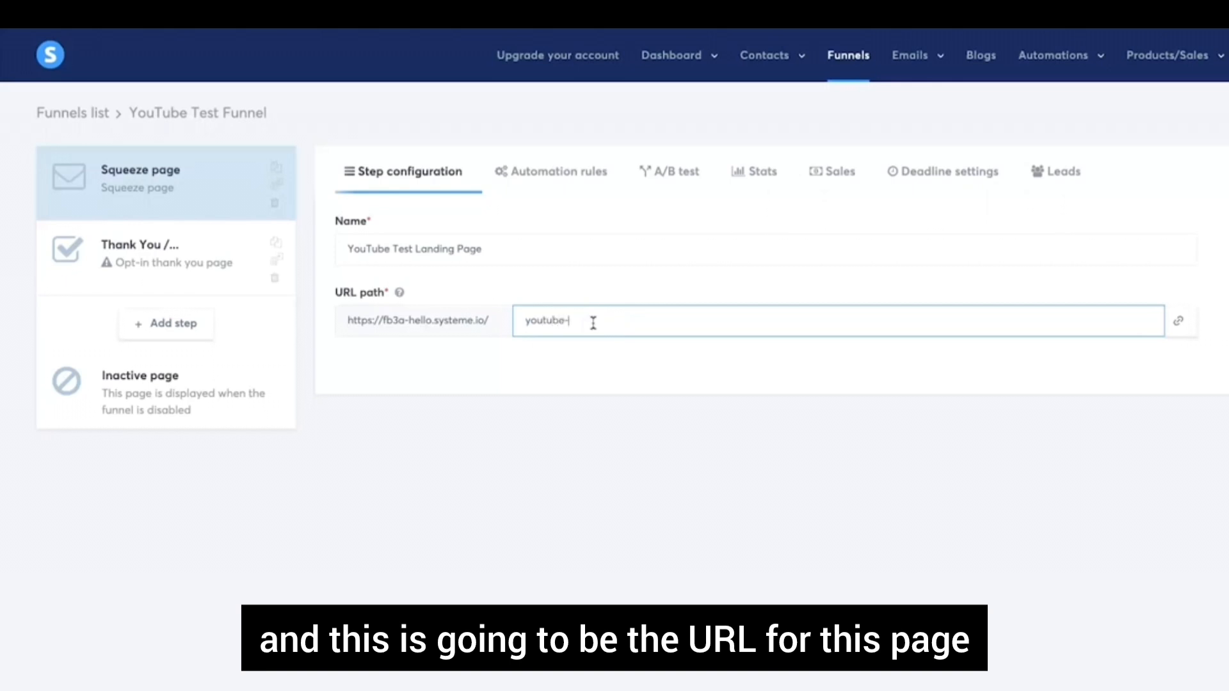
left_click(694, 399)
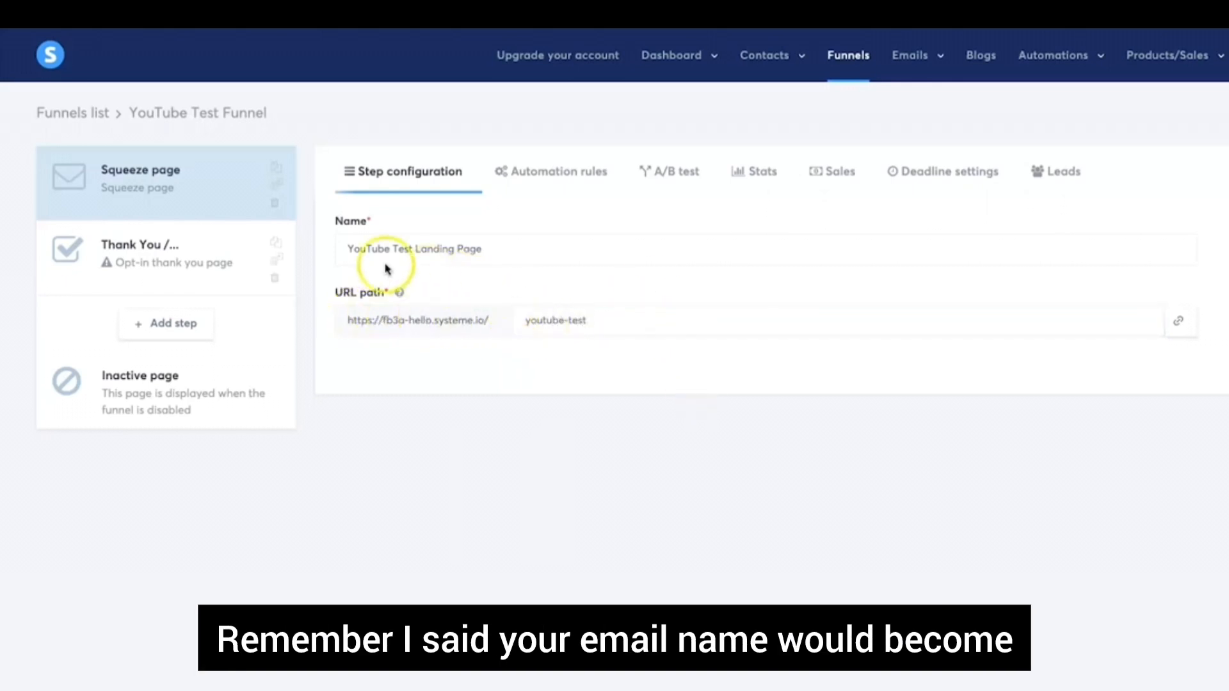
left_click_drag(362, 242, 636, 263)
left_click(636, 263)
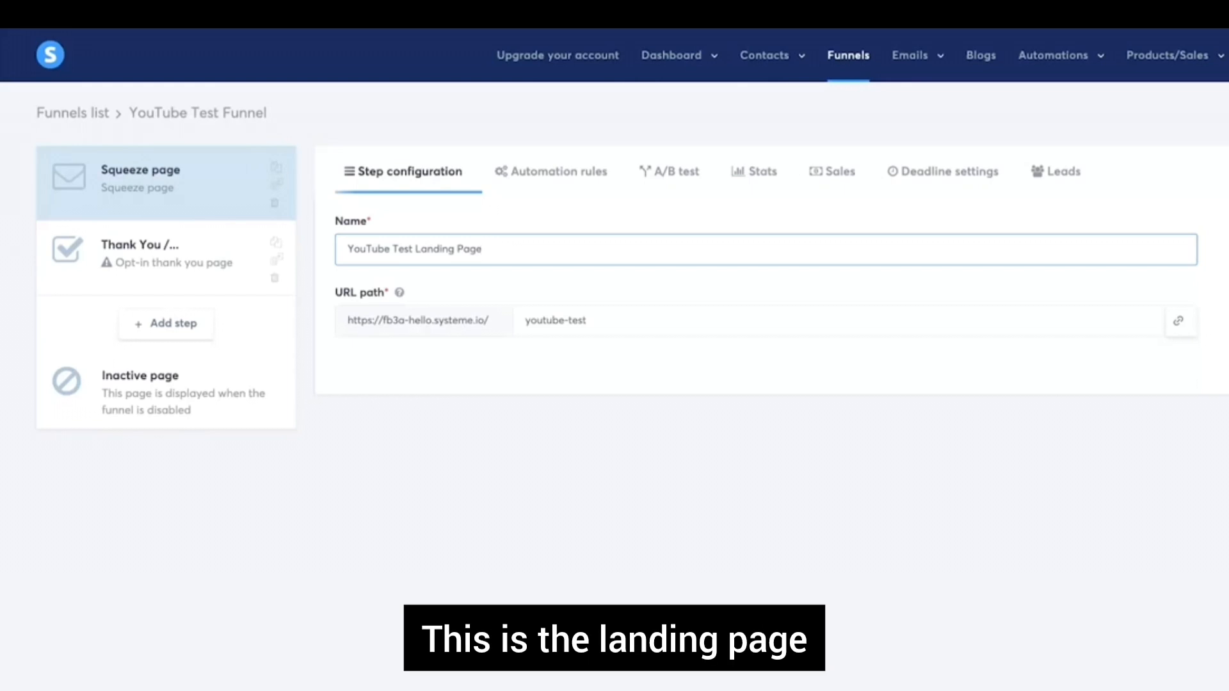
key("Return")
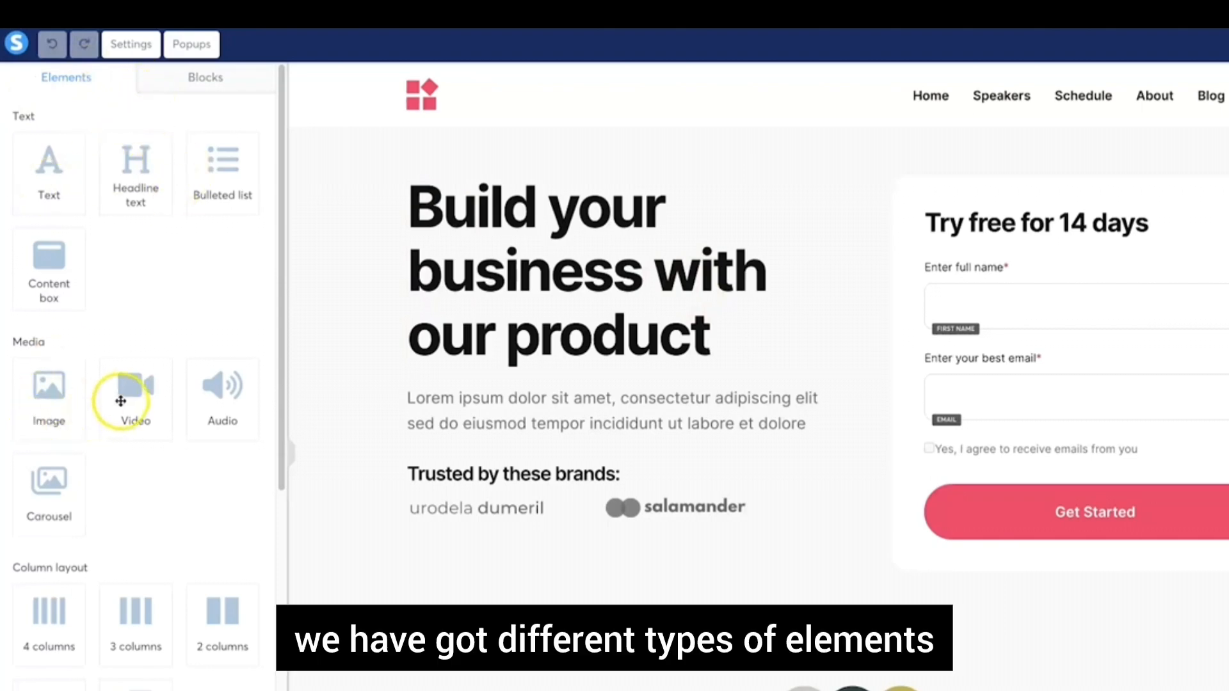
Scroll the editor's Elements panel down to the Countdown element
scroll(55, 417, "down", 4)
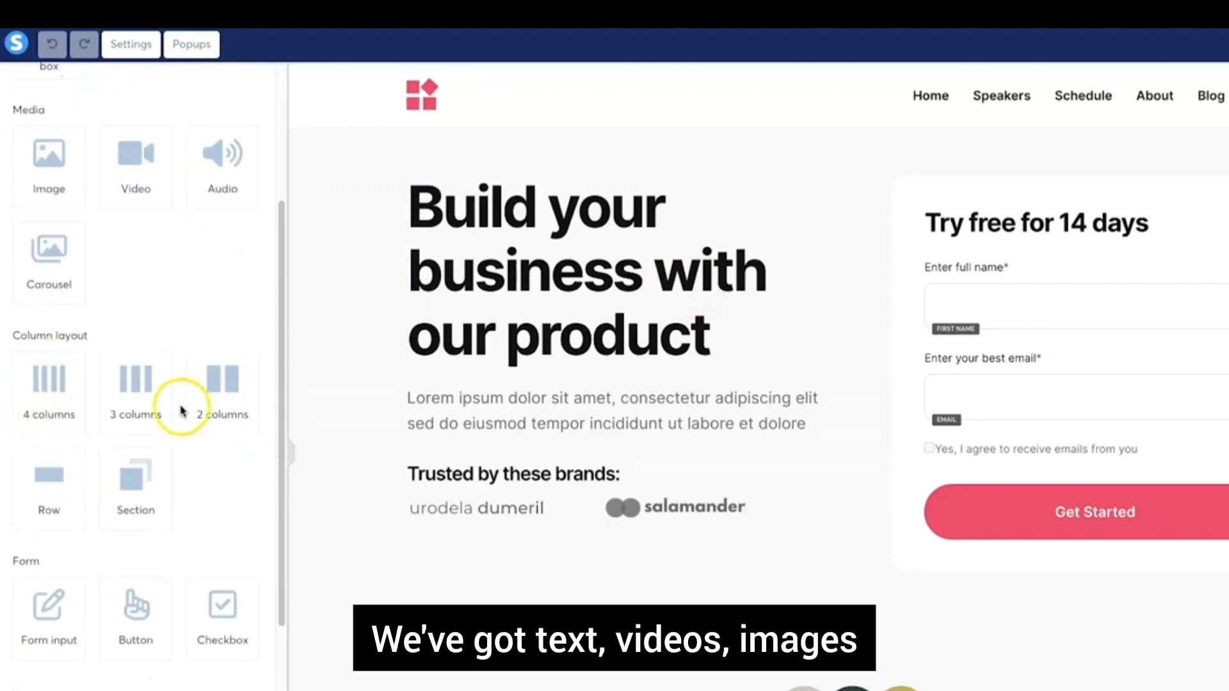
scroll(160, 442, "down", 2)
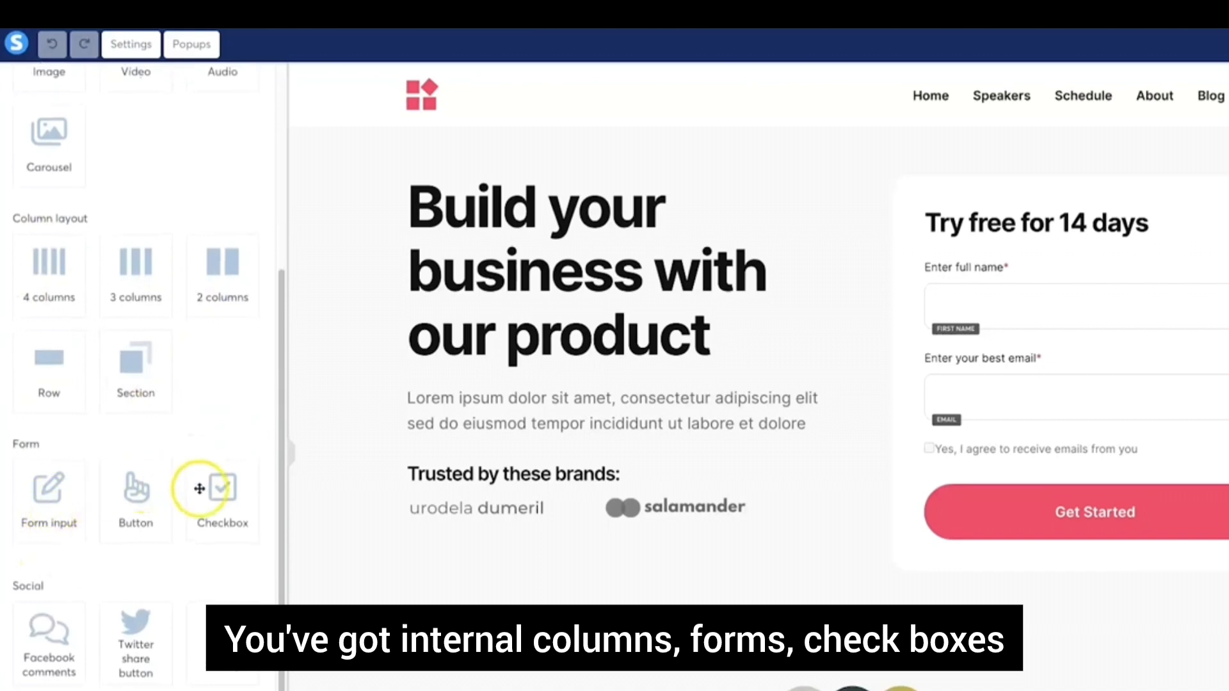
scroll(192, 502, "down", 3)
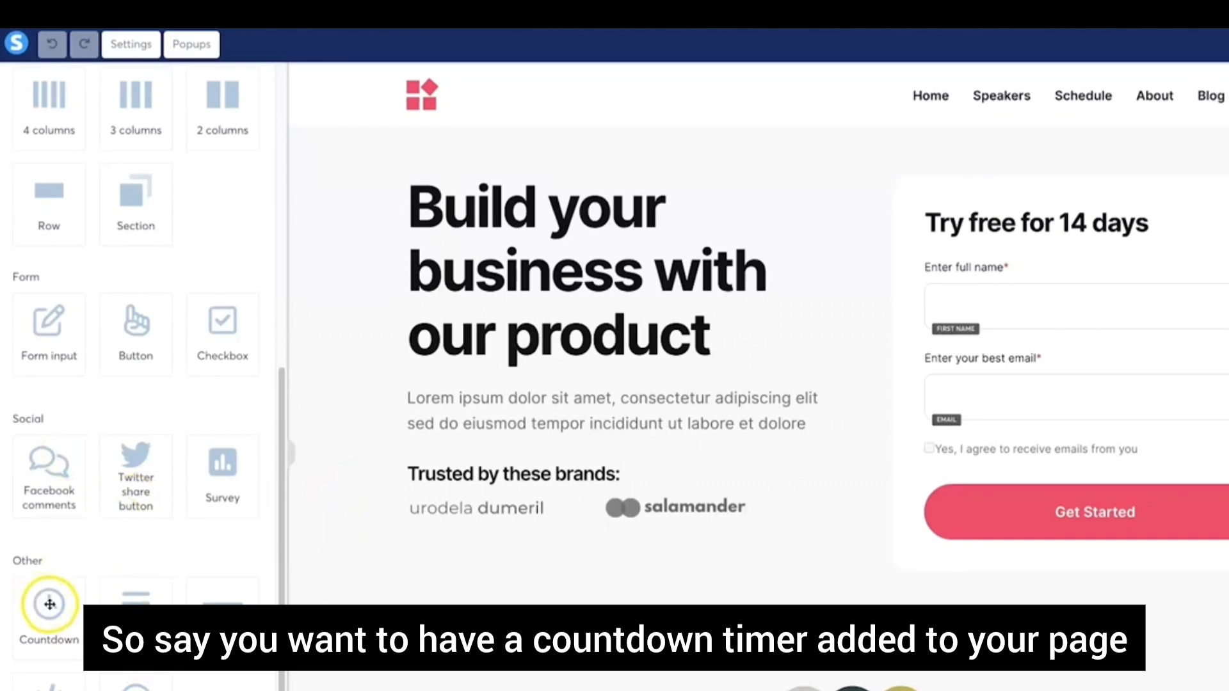
Place a Countdown element under the headline and enlarge its bottom margin
left_click_drag(51, 604, 618, 402)
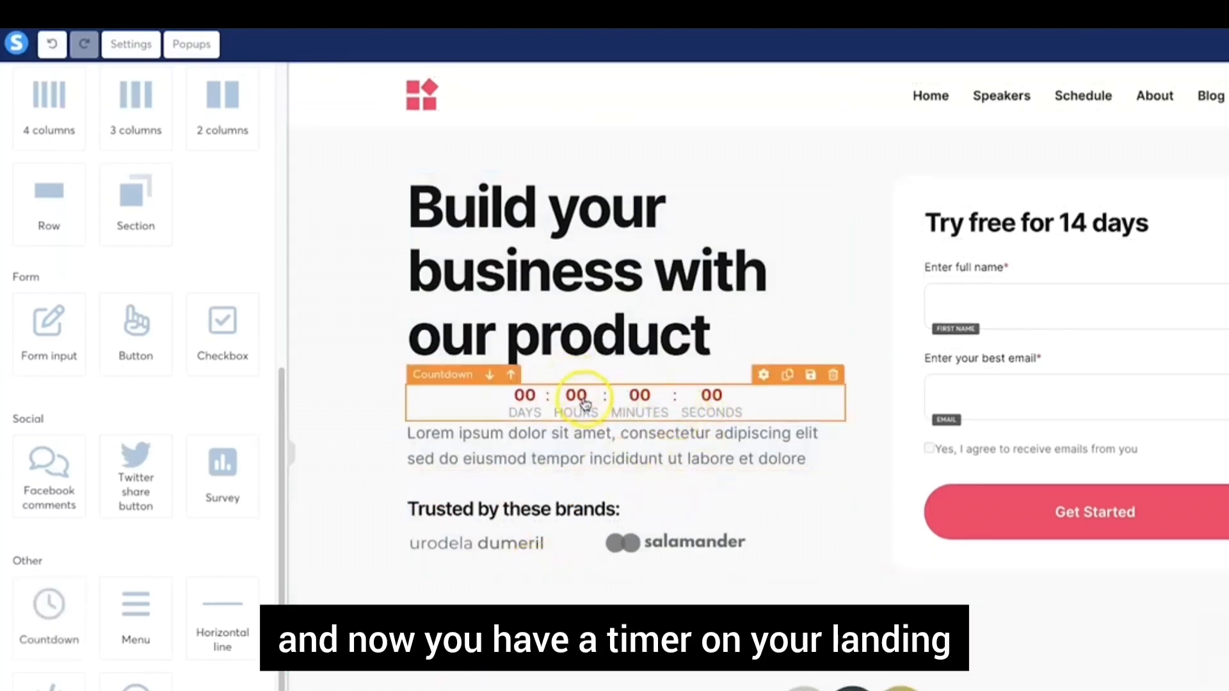
left_click(728, 401)
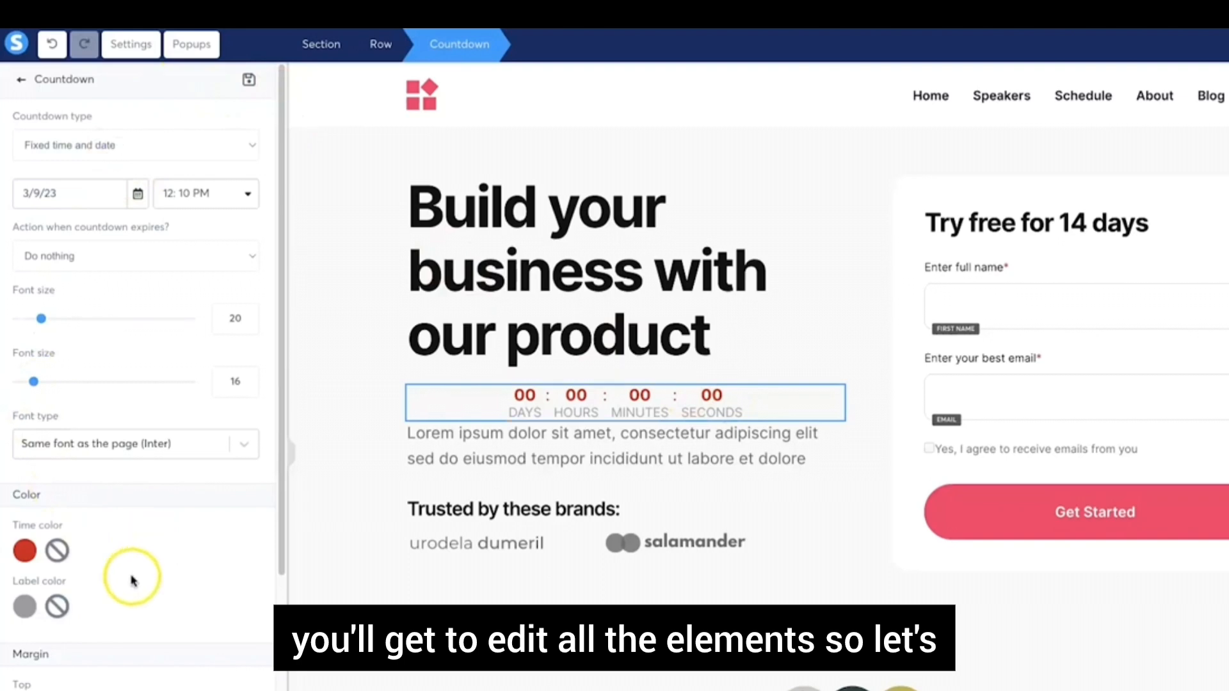
scroll(131, 572, "down", 1)
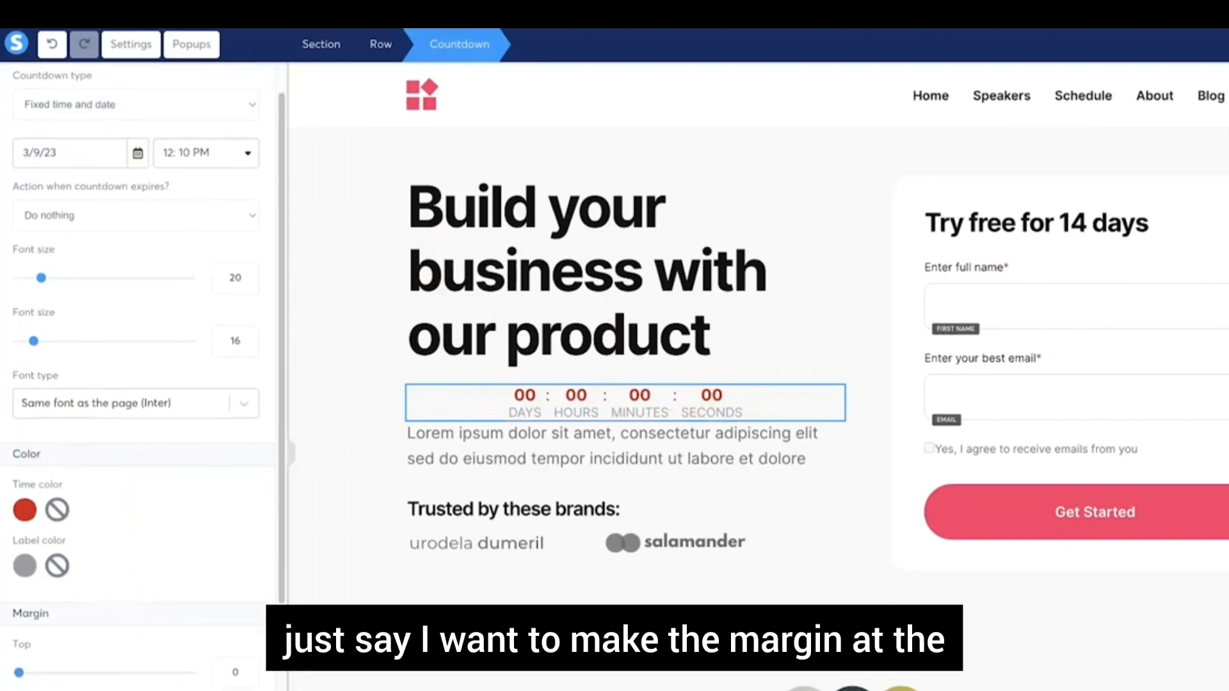
left_click_drag(18, 690, 36, 690)
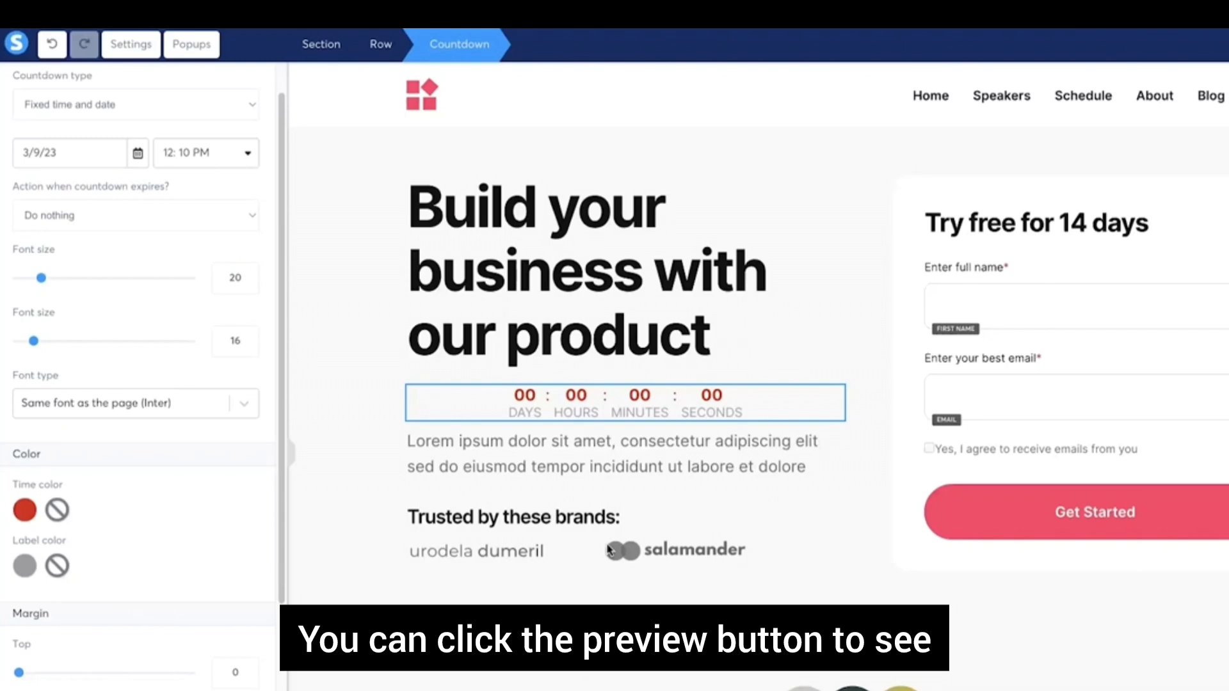
left_click(417, 457)
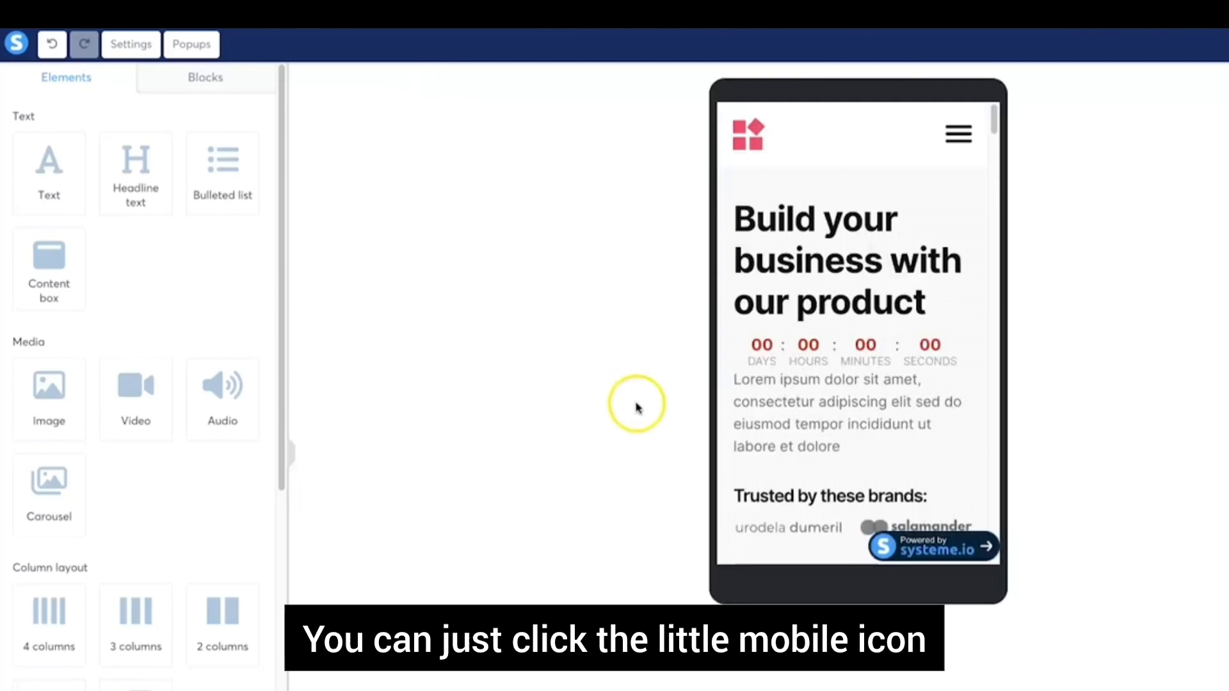
scroll(817, 397, "down", 2)
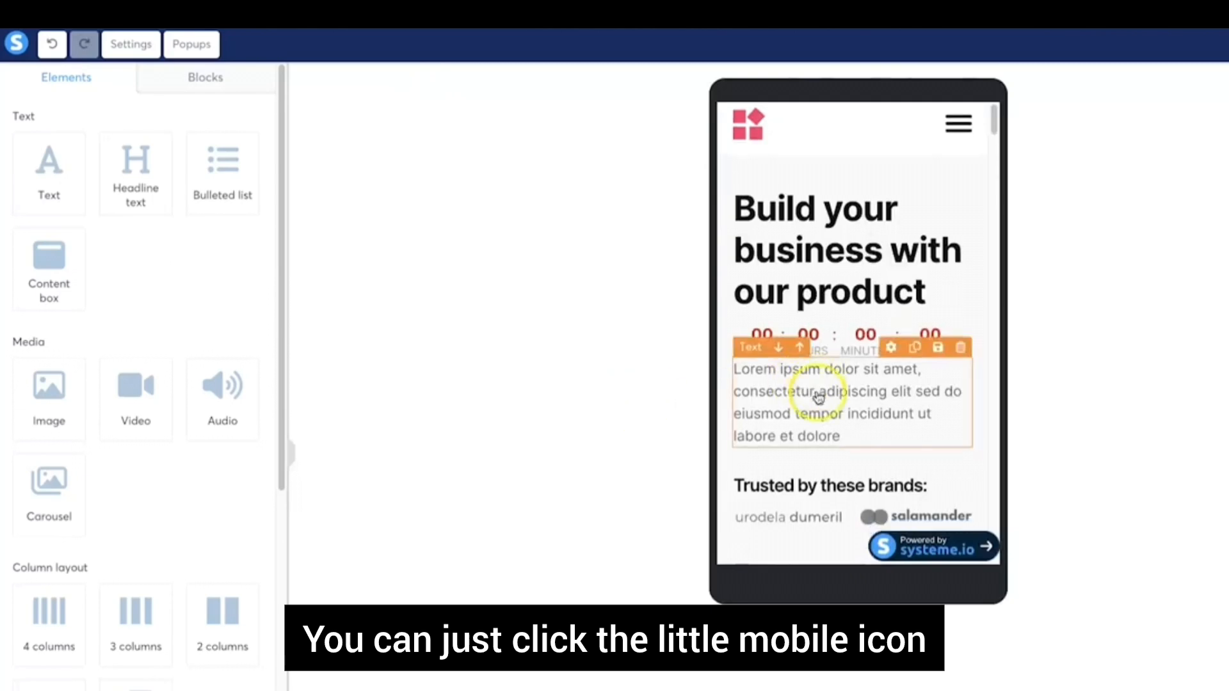
scroll(817, 398, "down", 10)
scroll(792, 425, "up", 12)
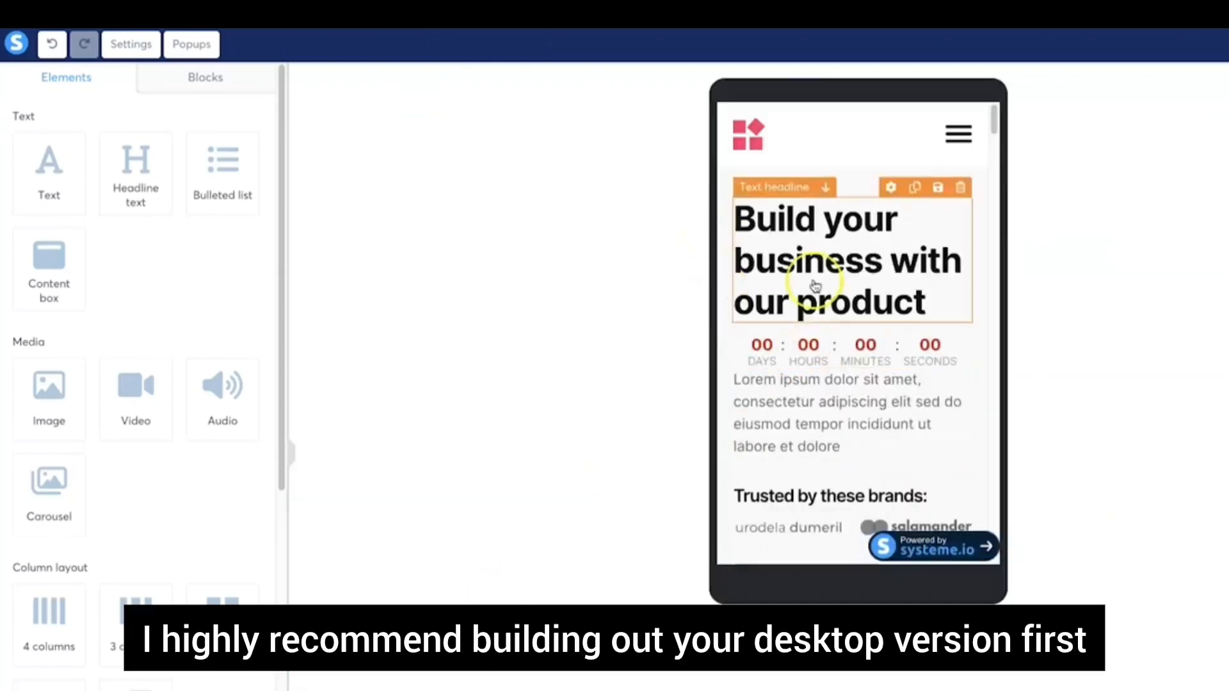
left_click(846, 349)
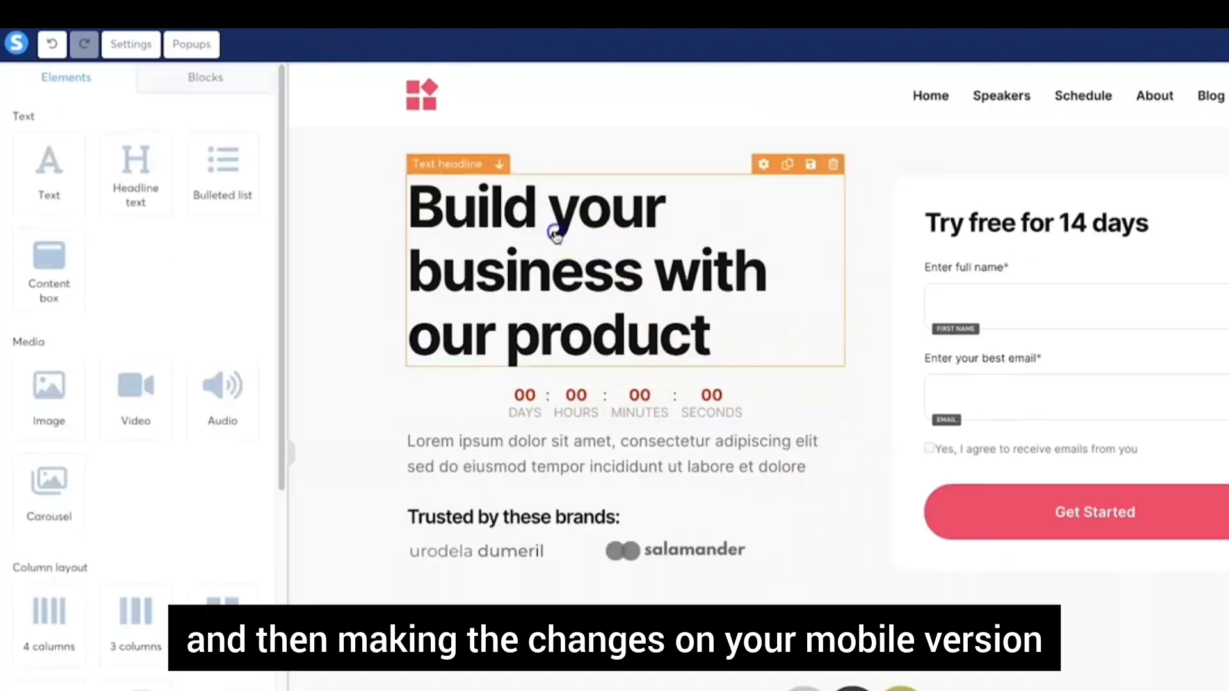
Insert the word 'best' after 'your' in the headline
left_click(531, 228)
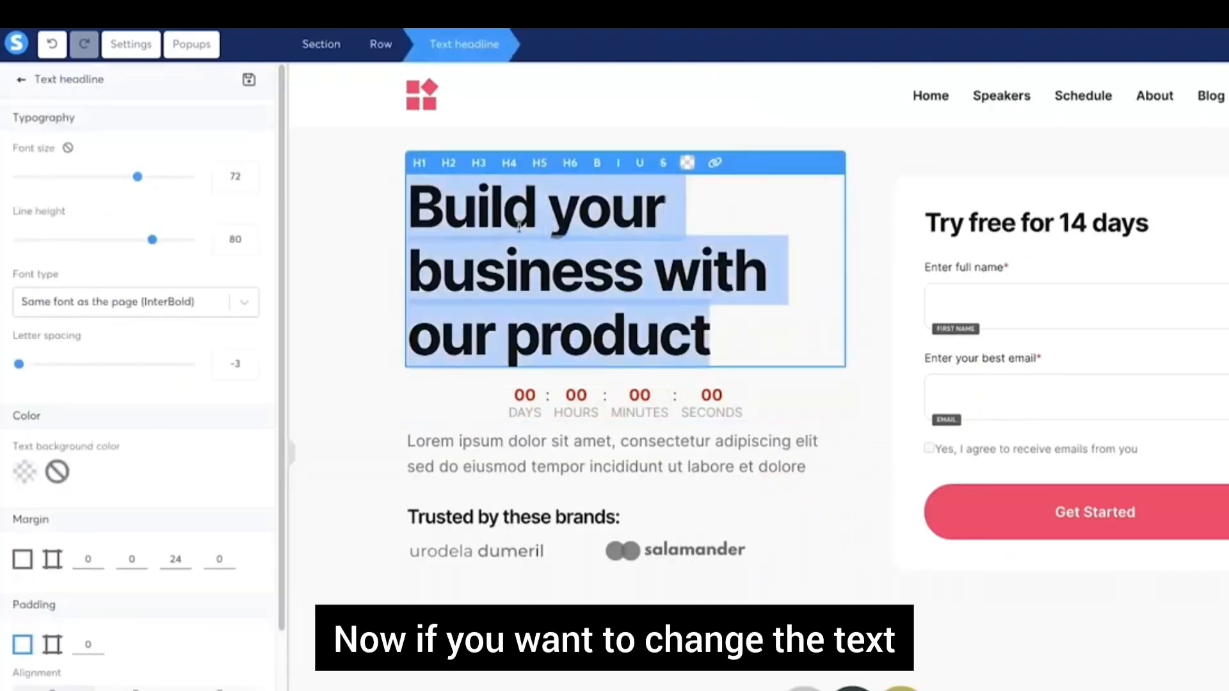
double_click(638, 210)
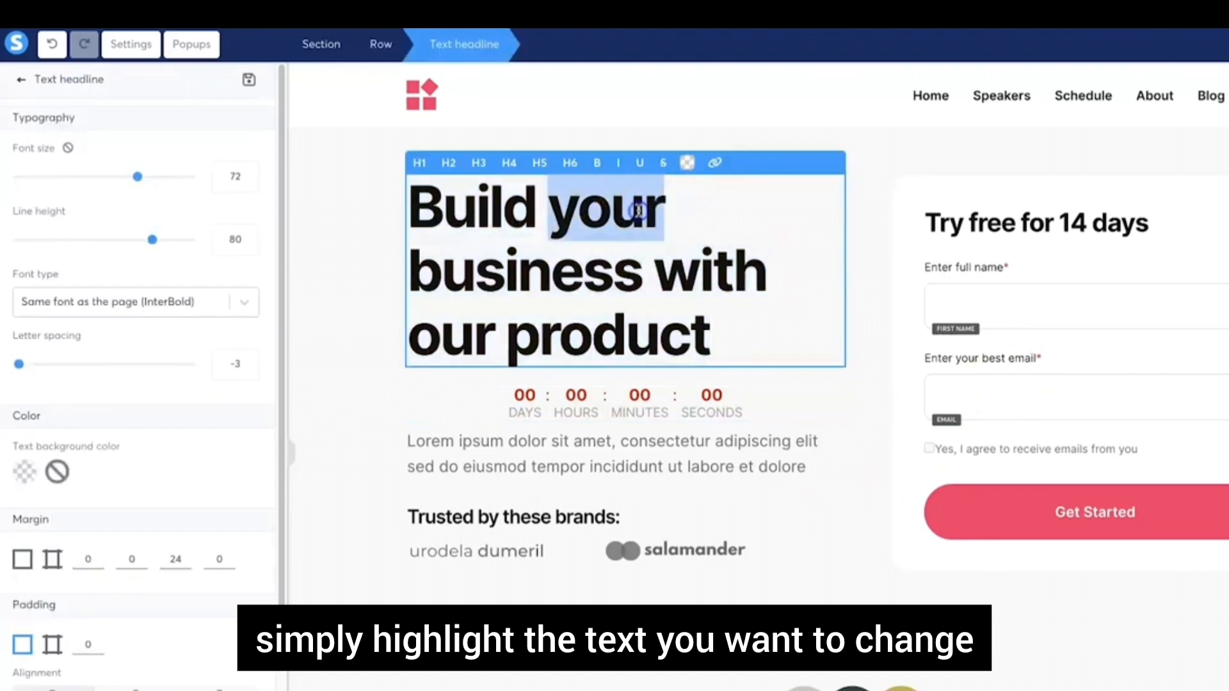
key("Right")
type("best")
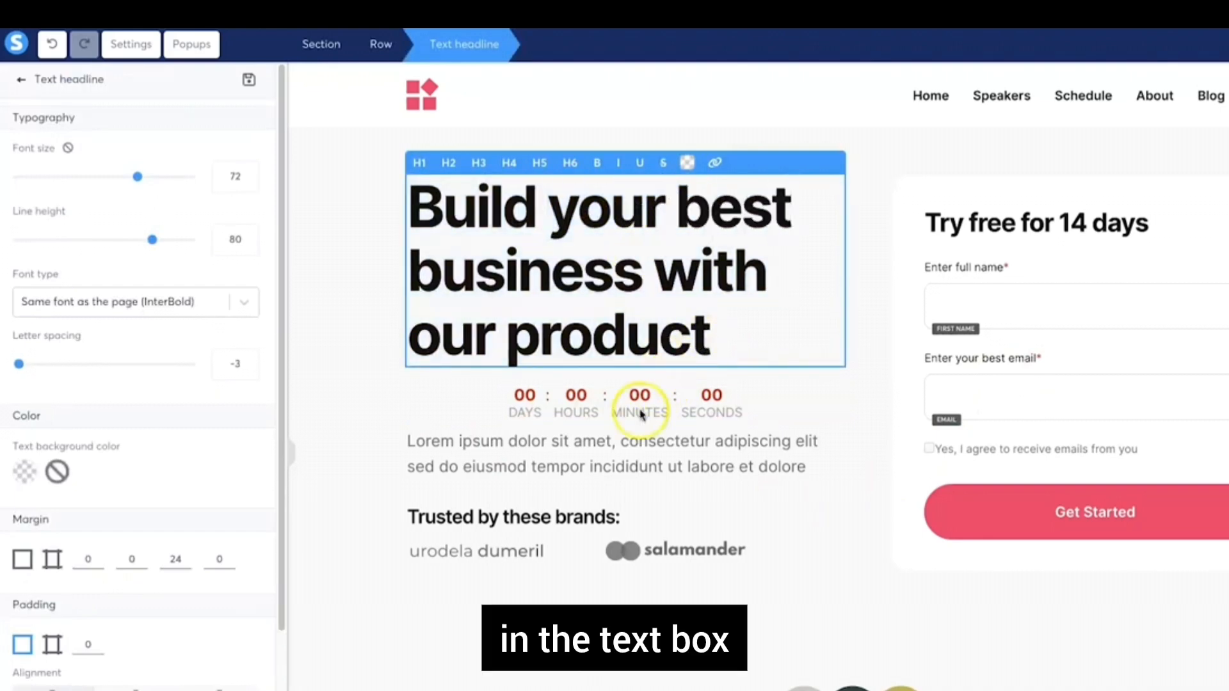
Replace the lorem paragraph with 'With our product, you will learn some of the best things in the world, all you need to do is get started.'
left_click(497, 475)
triple_click(446, 453)
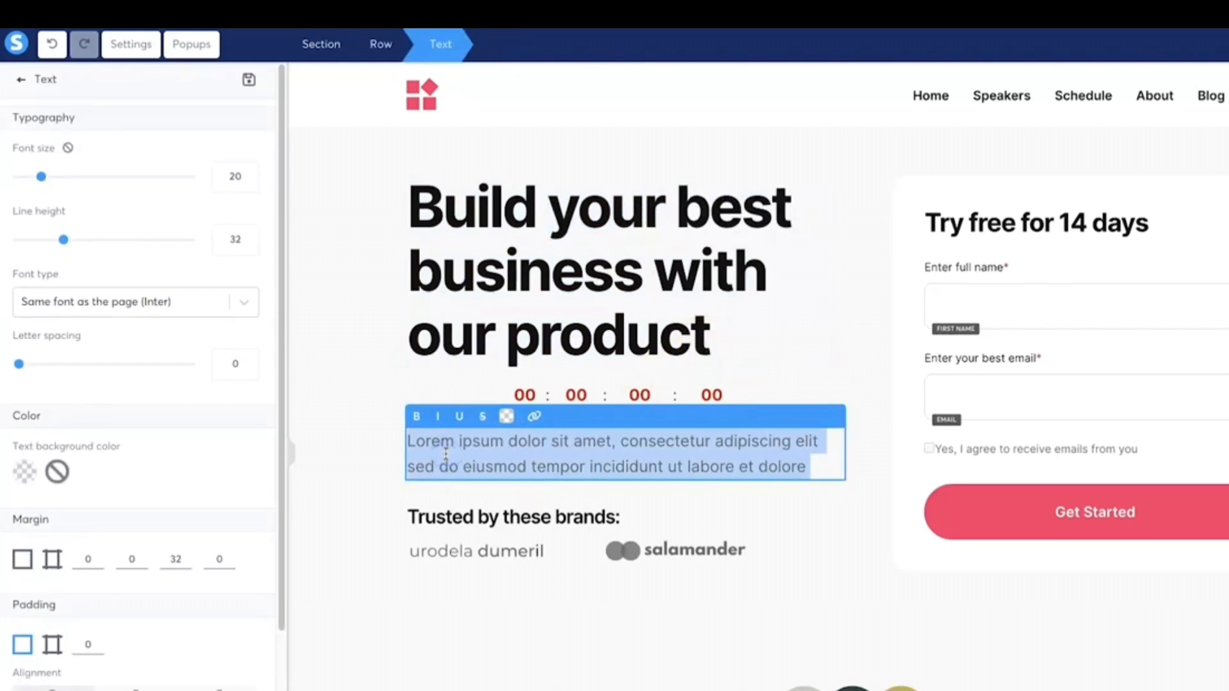
type("With our pr")
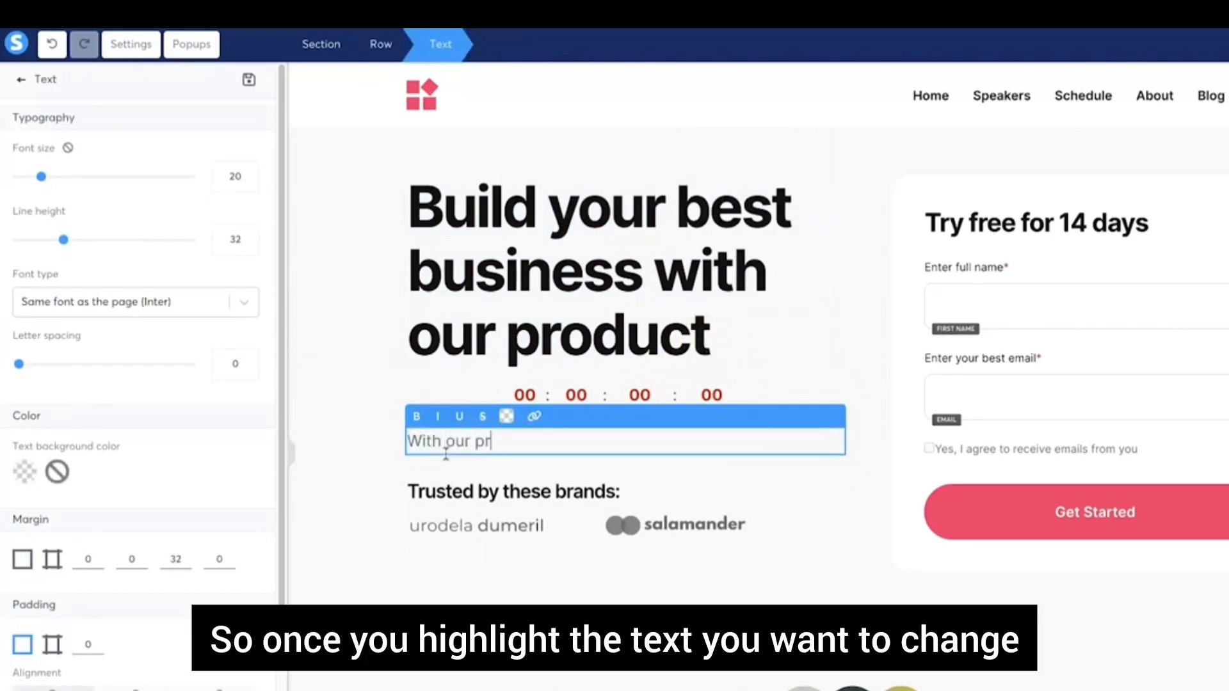
type("oduct, you will learn some o")
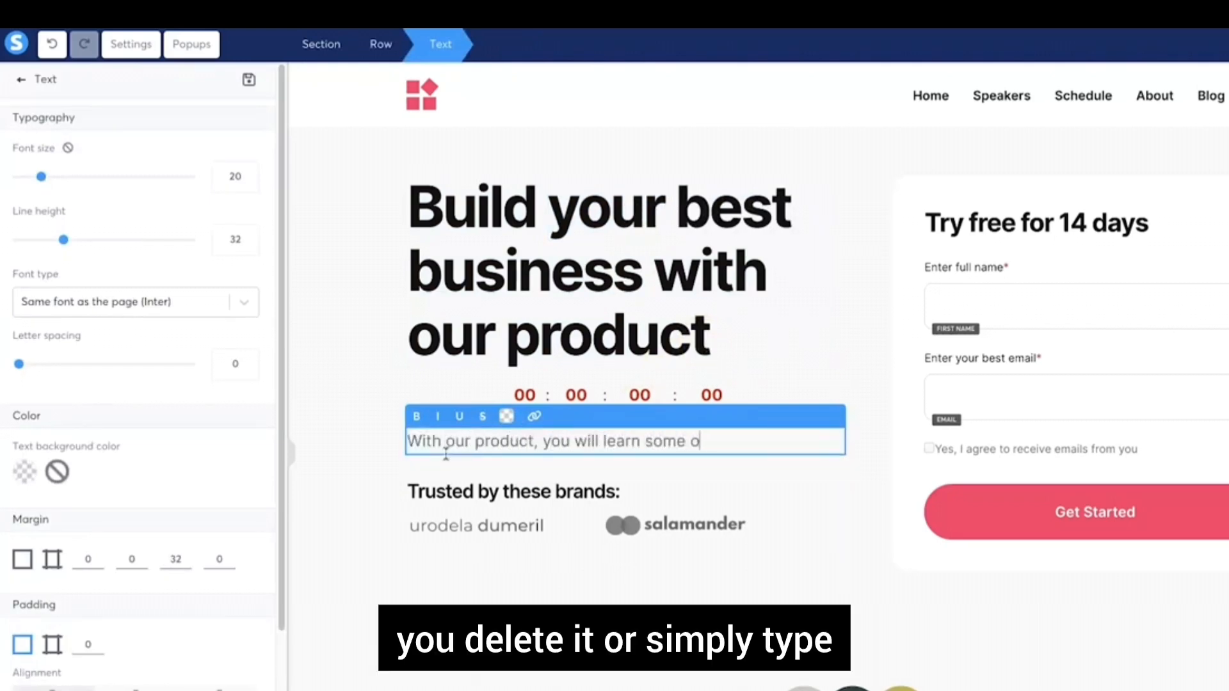
type("f the best things in the world,")
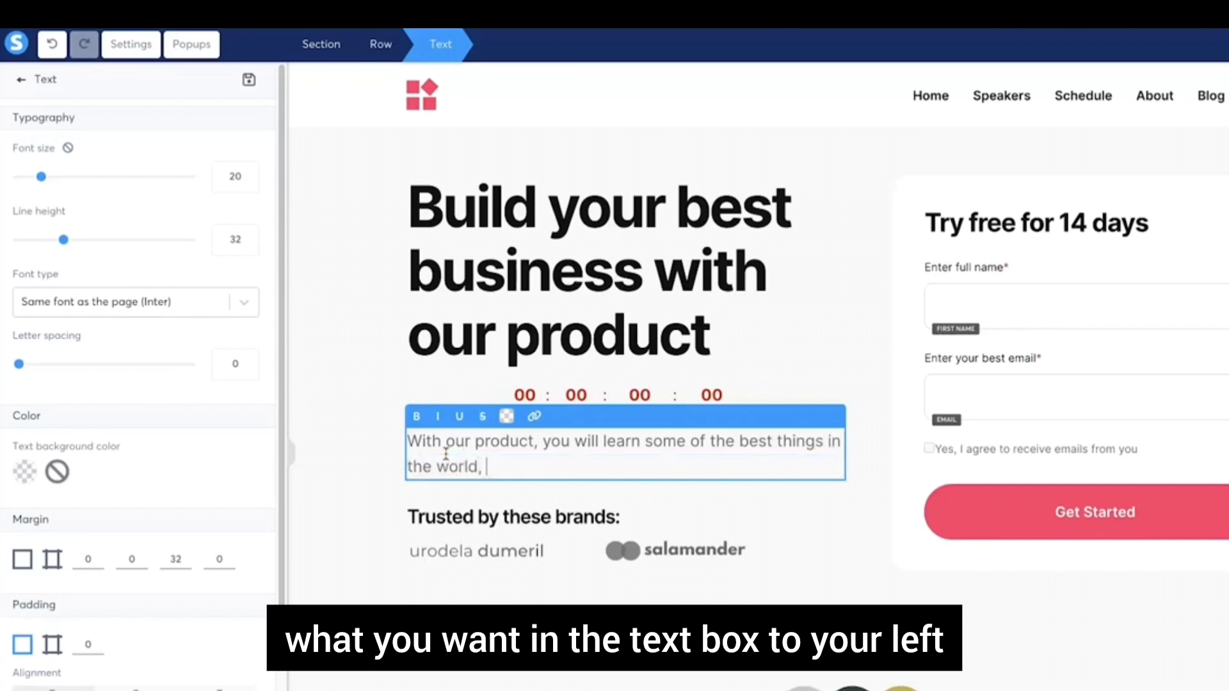
type(" all you need to do ")
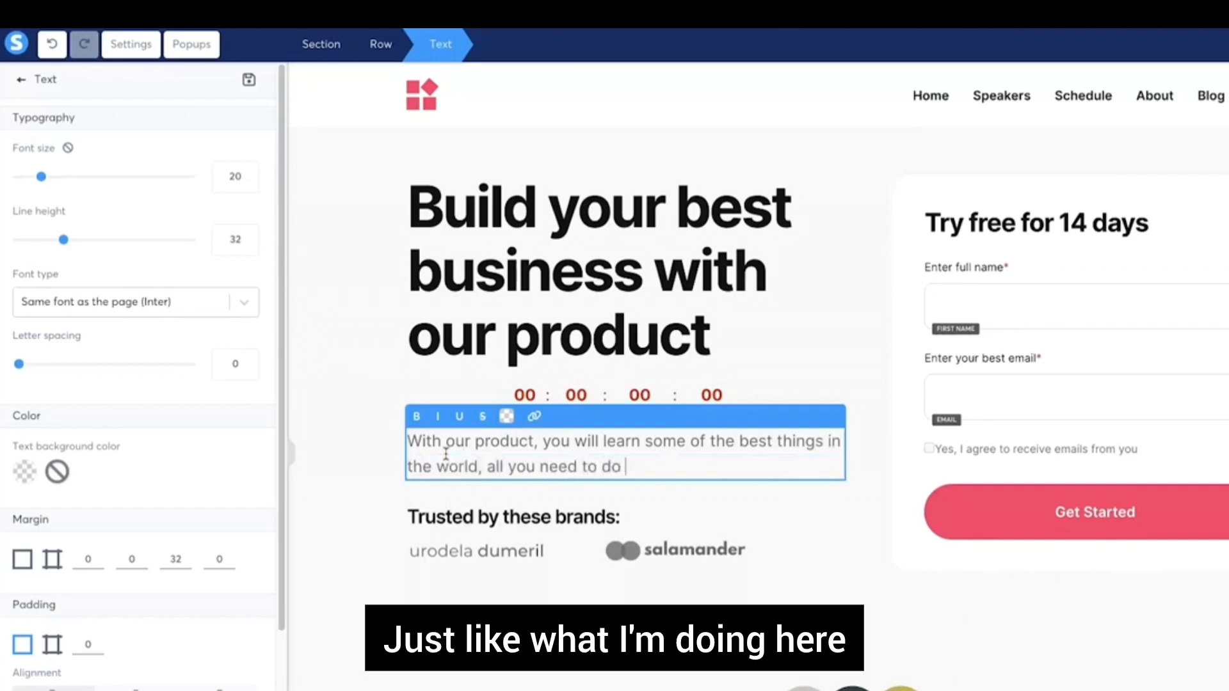
type("is get started.")
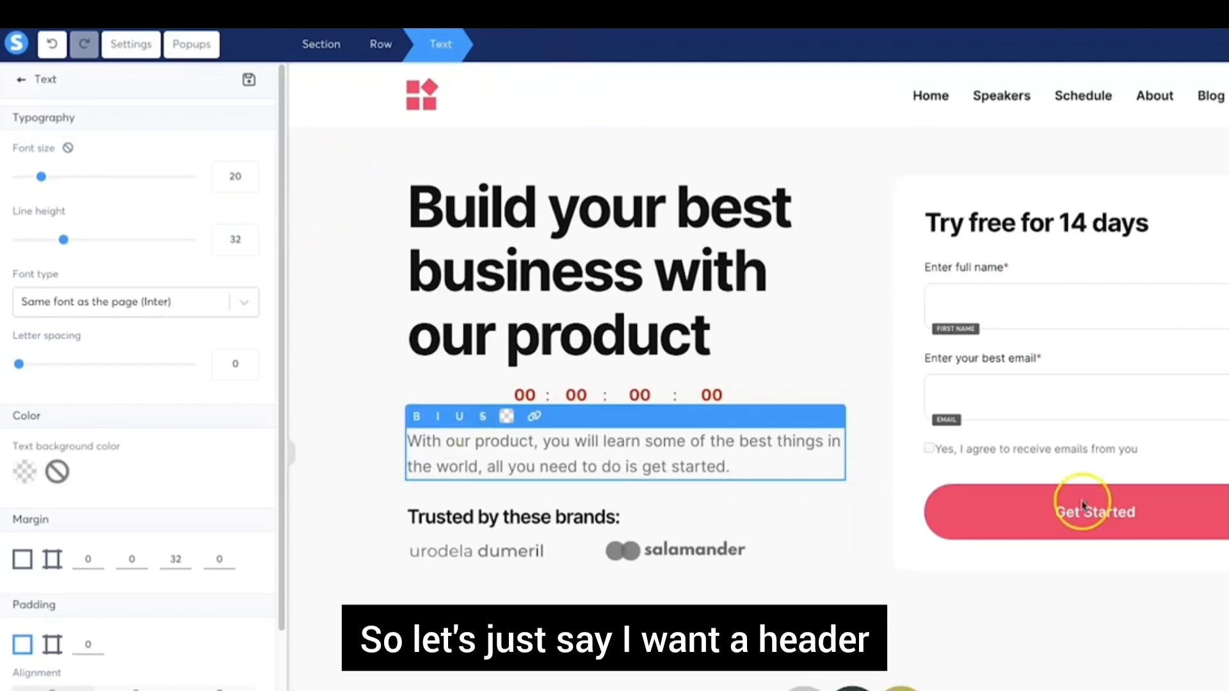
left_click(744, 591)
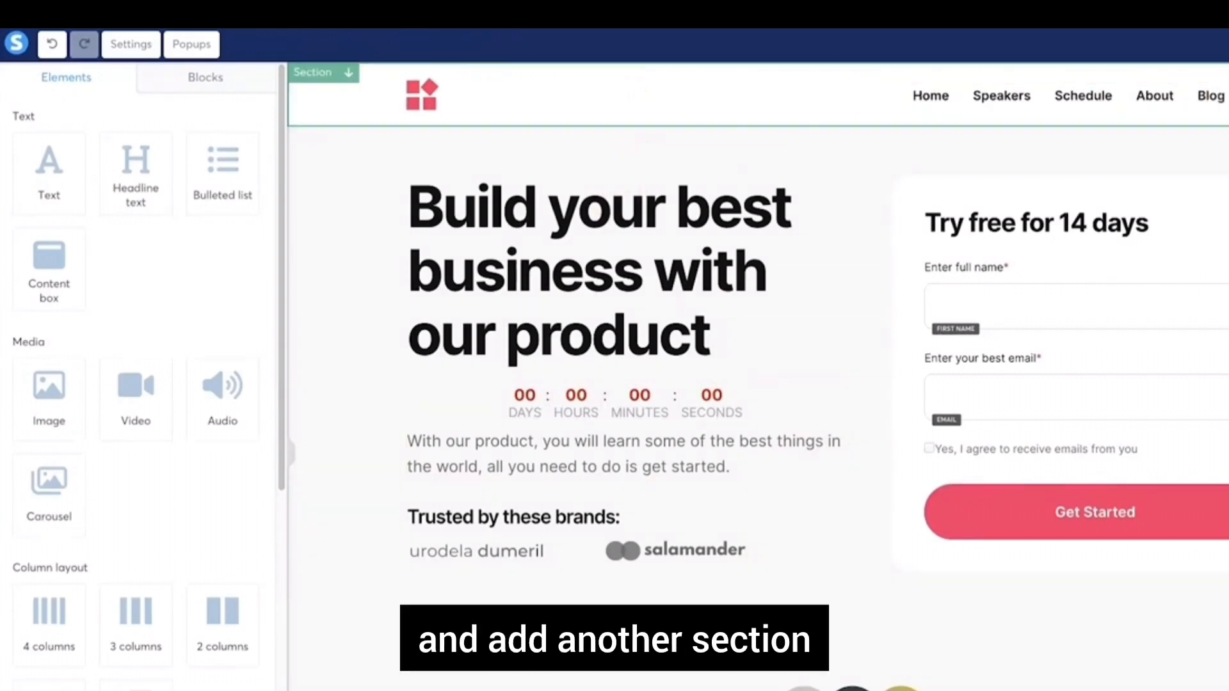
left_click(672, 95)
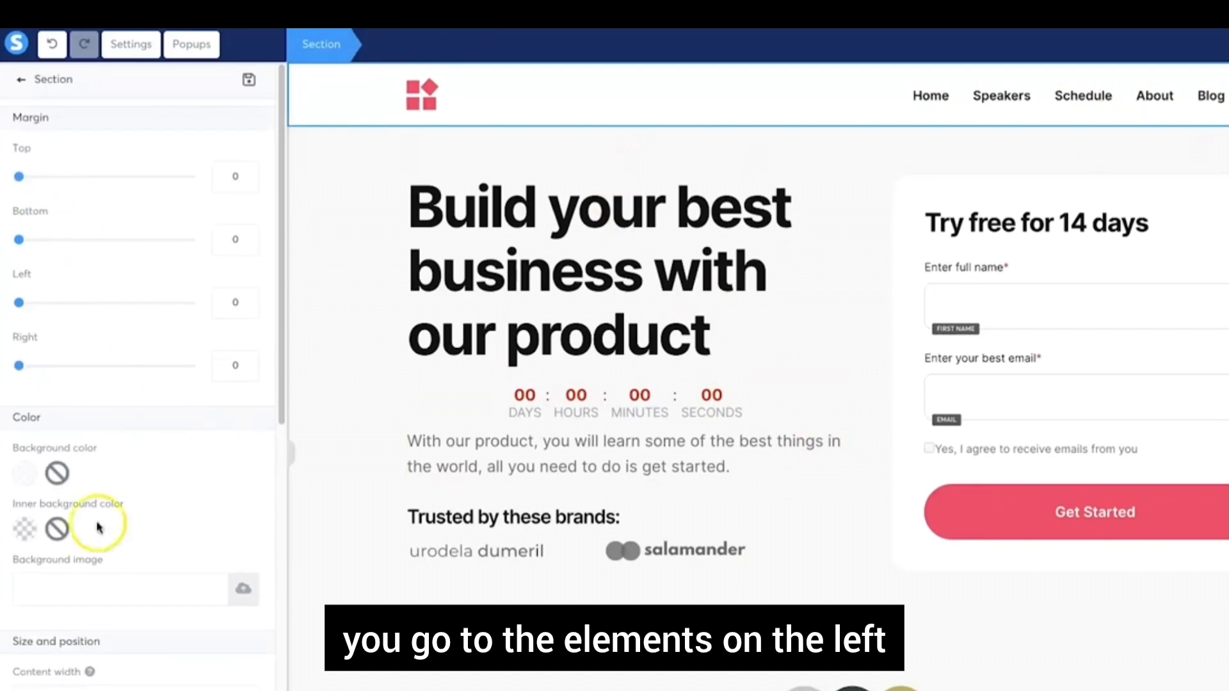
key("Escape")
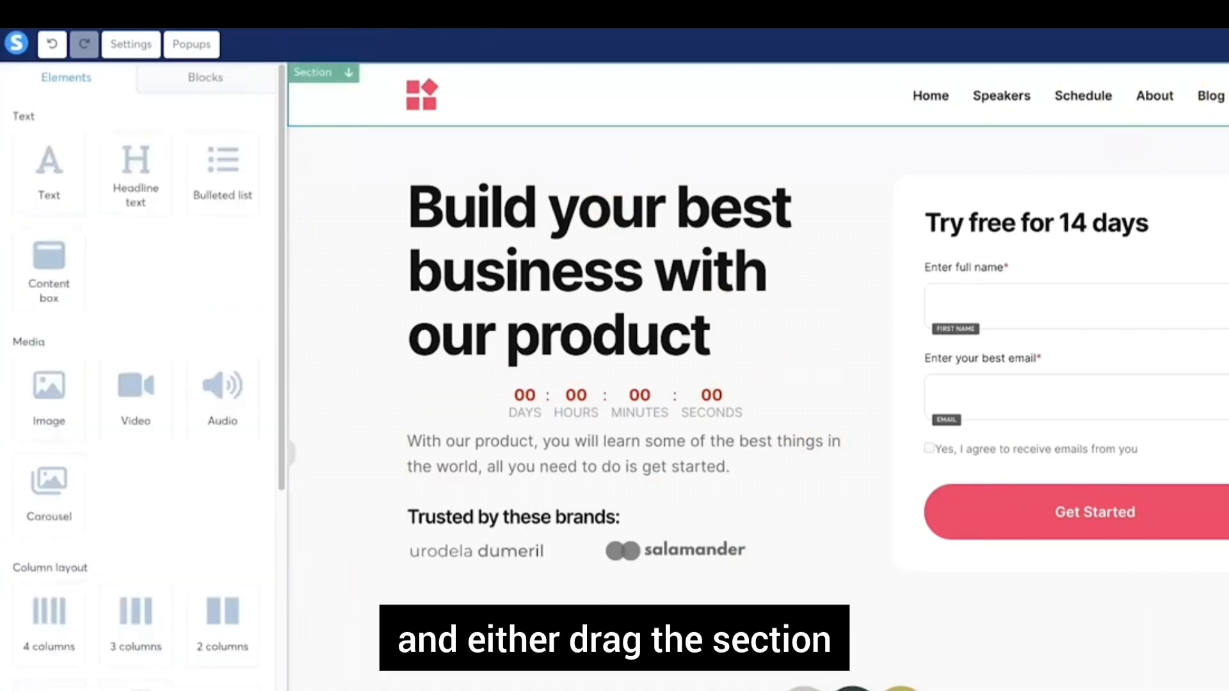
left_click(1228, 73)
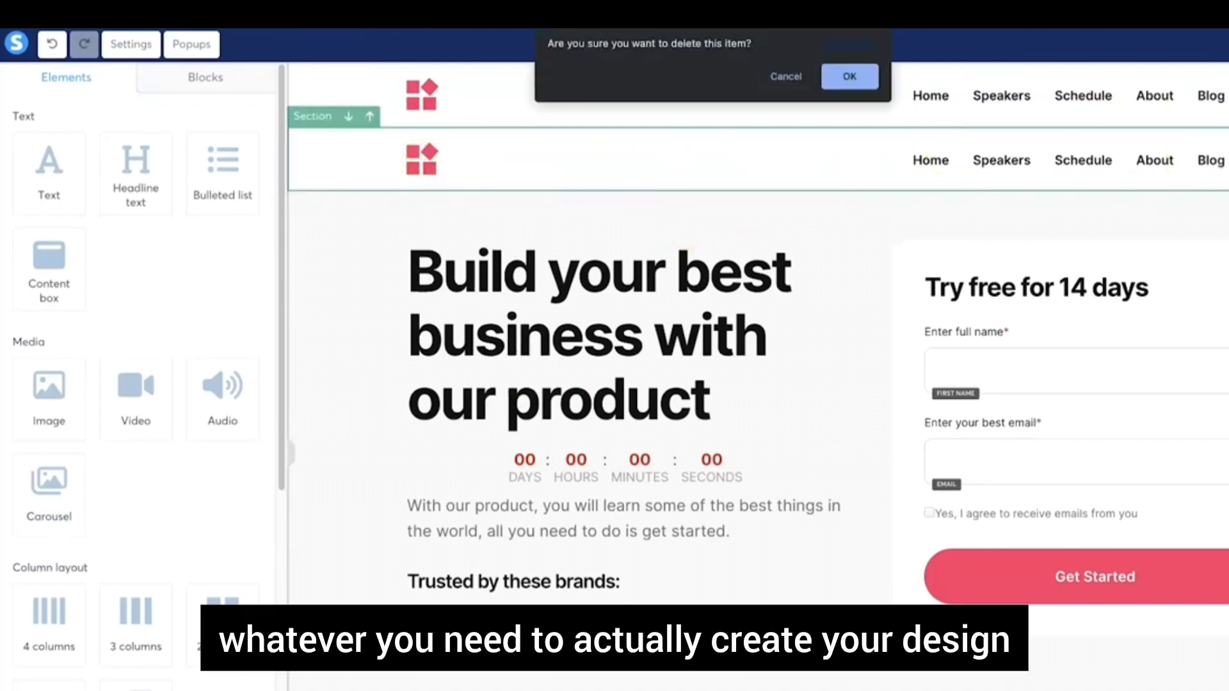
left_click(846, 79)
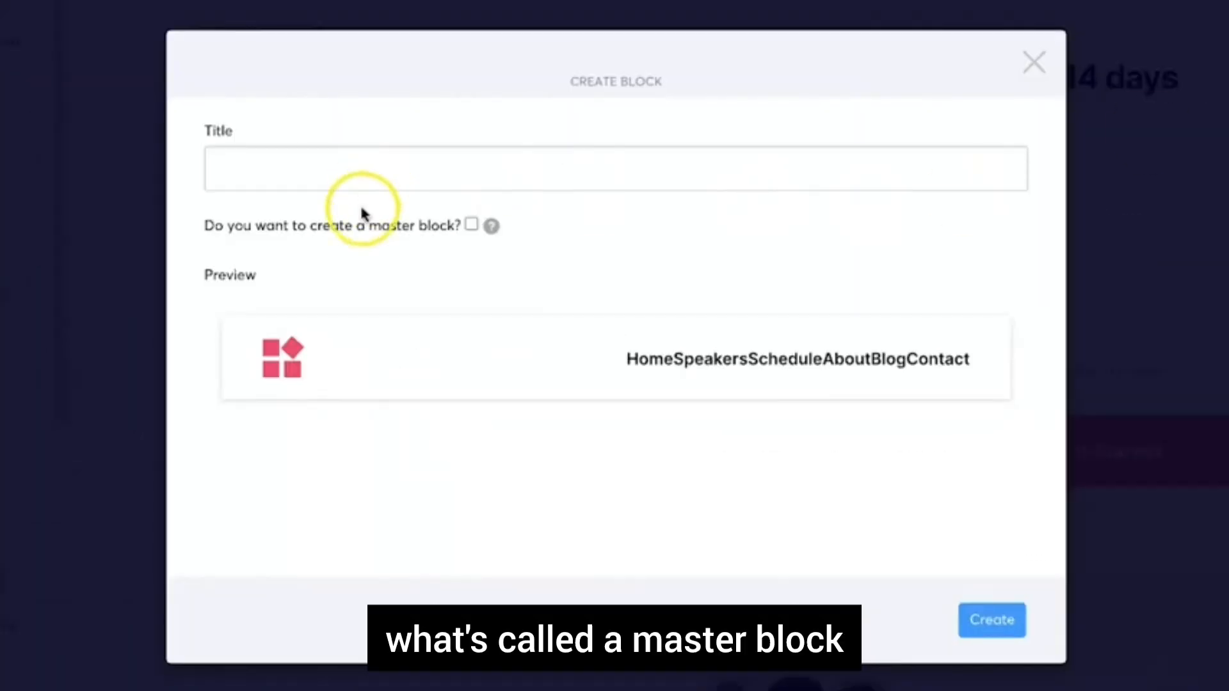
left_click_drag(362, 213, 446, 225)
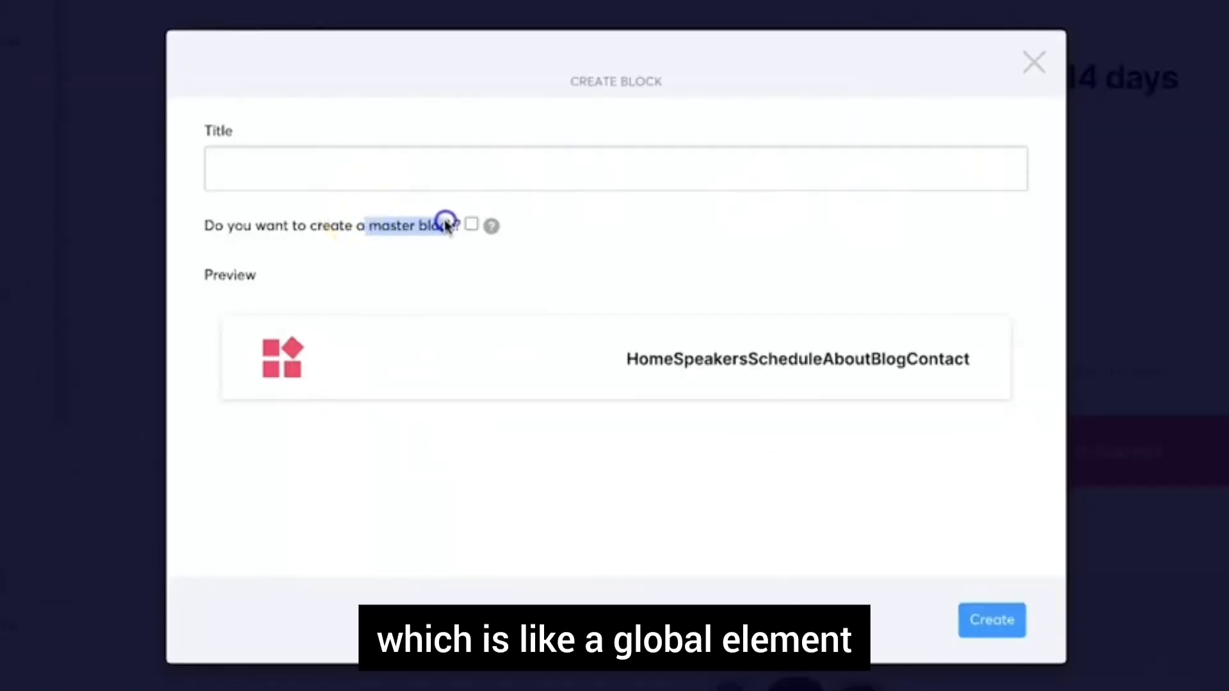
left_click(445, 222)
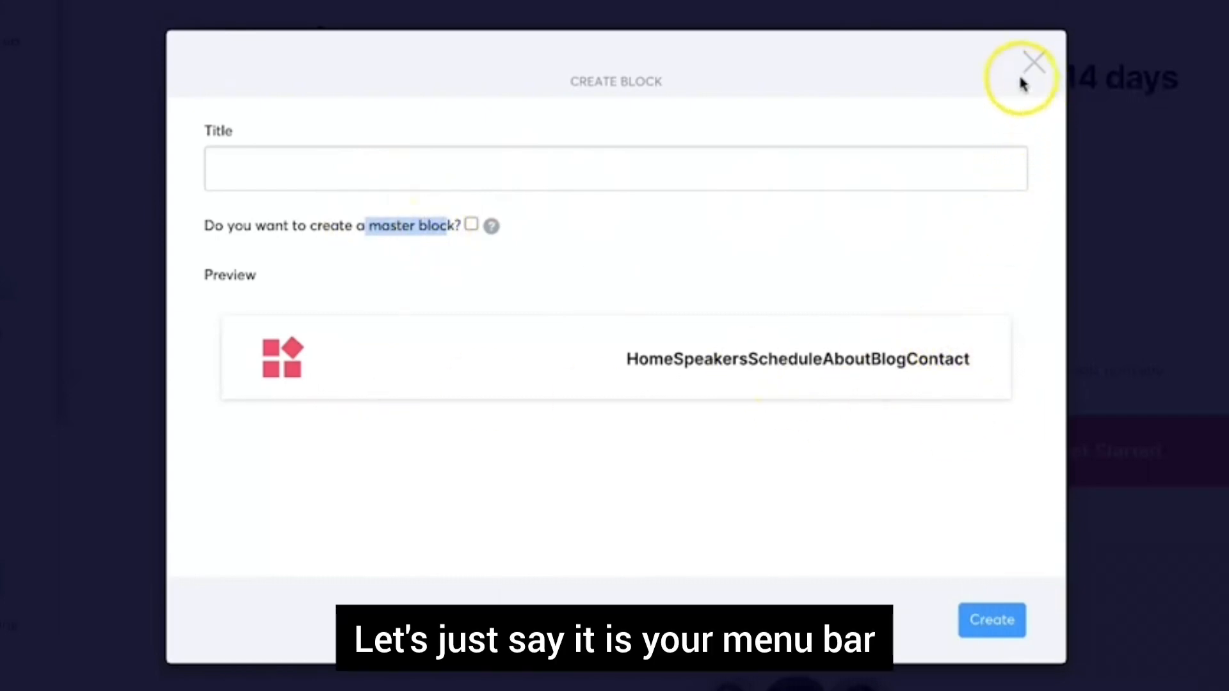
left_click(406, 274)
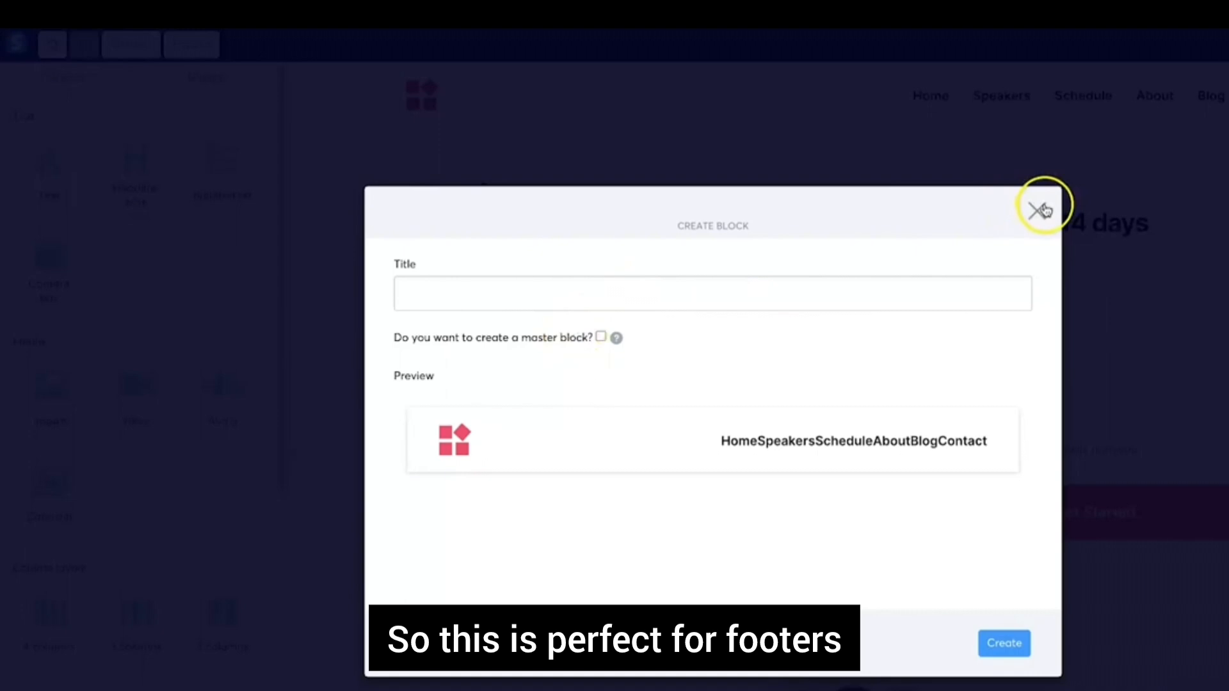
left_click(1034, 62)
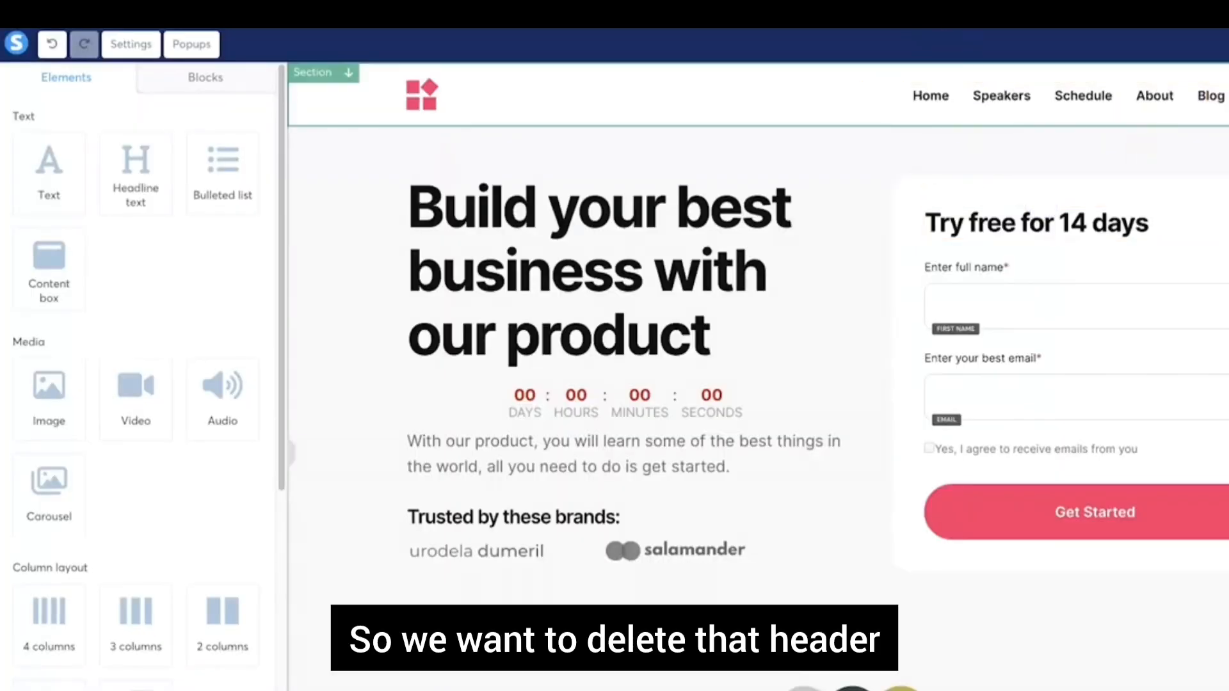
Confirm deletion of the header menu section and scroll through the page
left_click(869, 78)
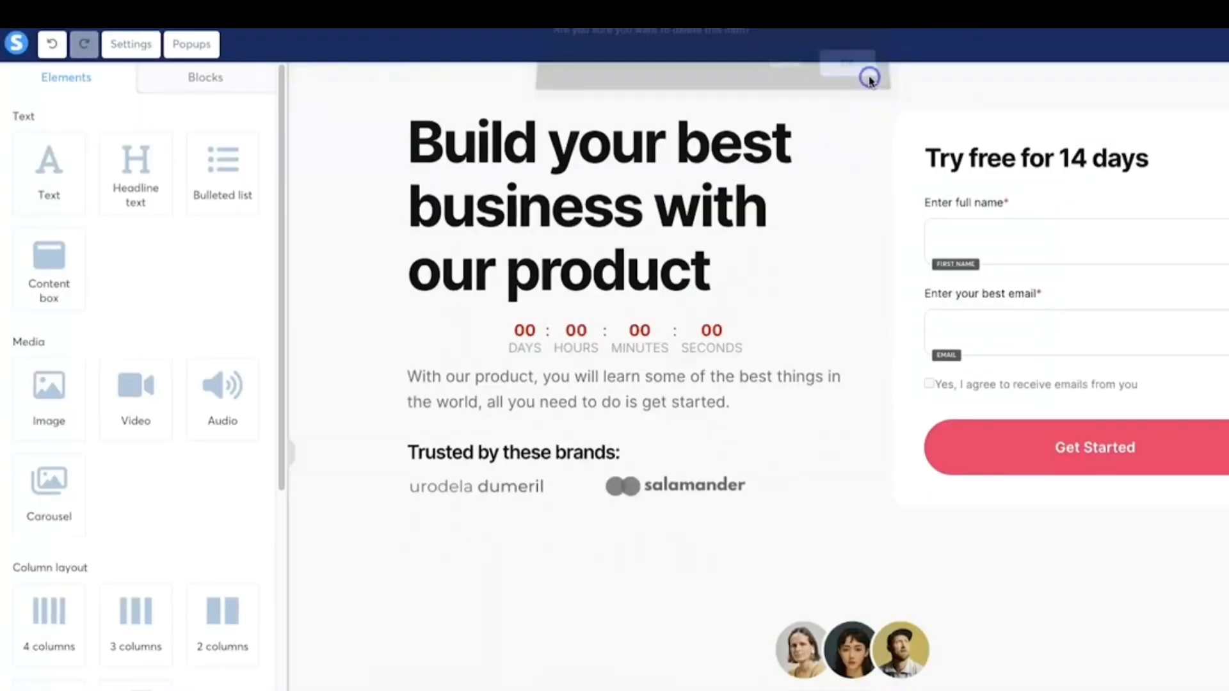
scroll(558, 409, "down", 4)
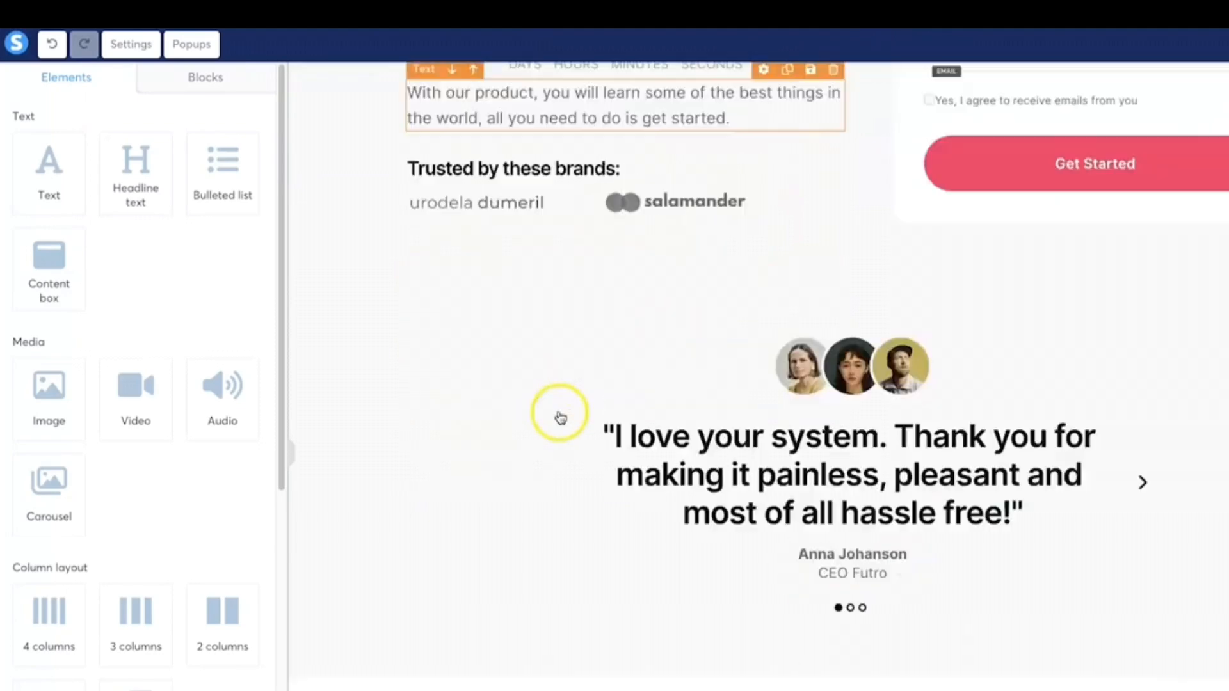
scroll(558, 423, "down", 15)
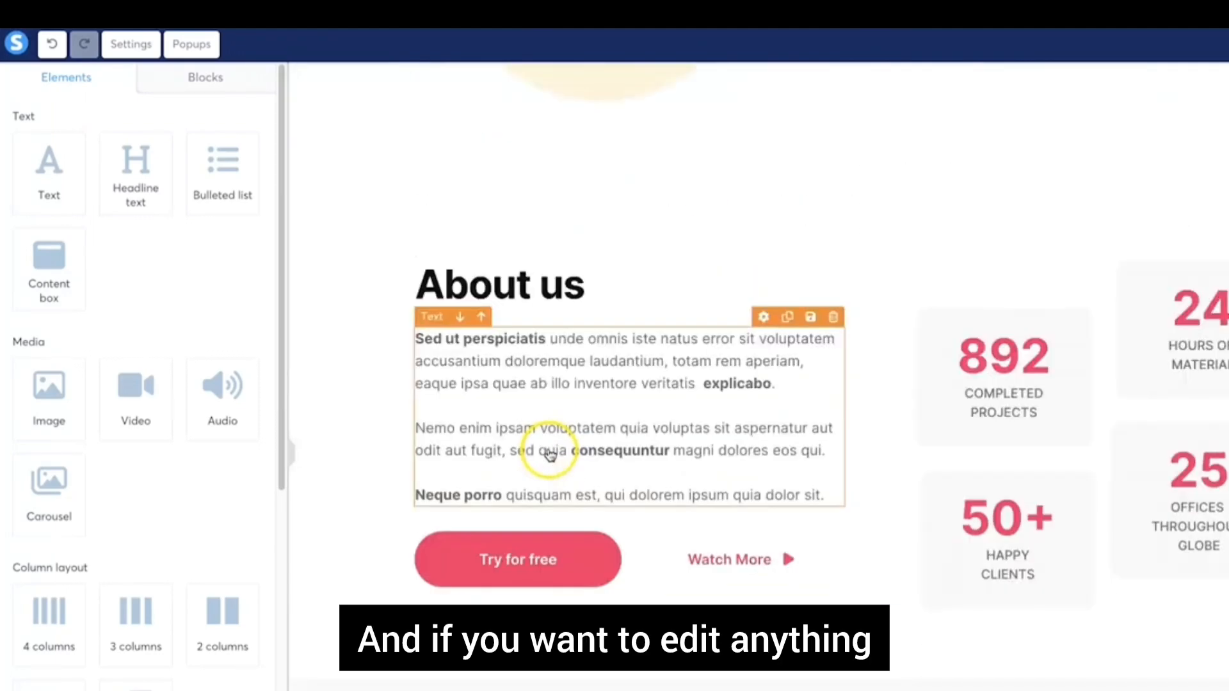
scroll(549, 480, "up", 15)
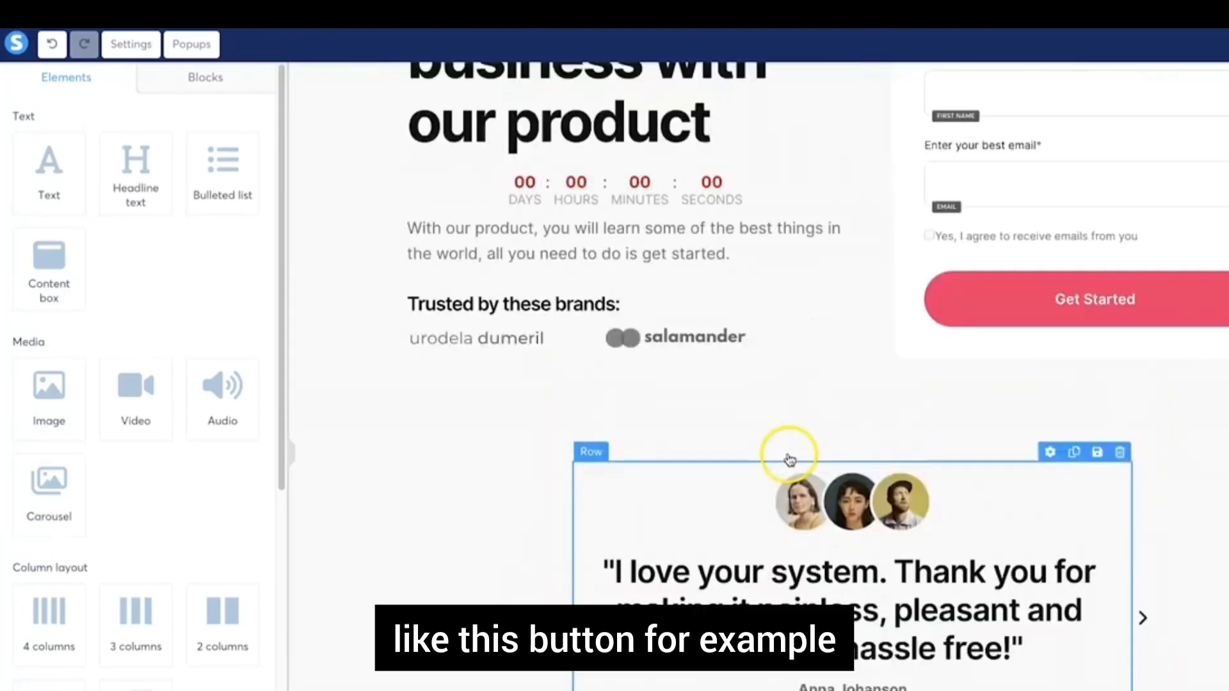
scroll(789, 460, "up", 2)
Inspect the Get Started button's settings, then select the first-name form field
left_click(1101, 442)
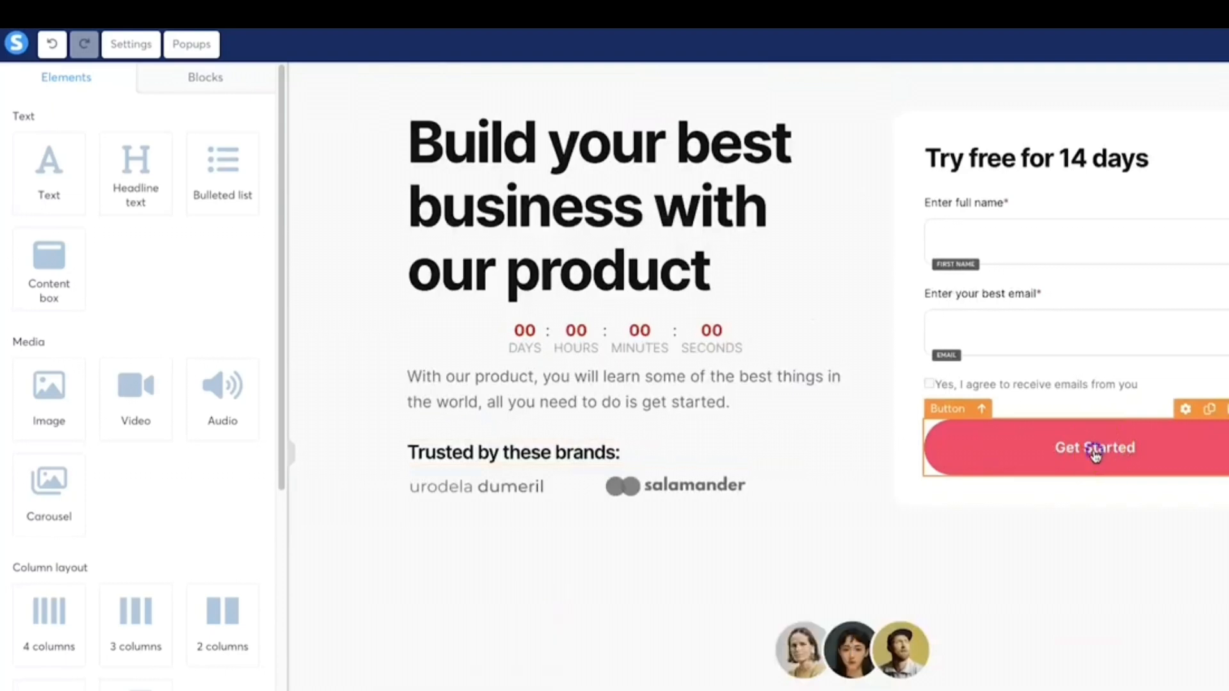
scroll(110, 521, "down", 8)
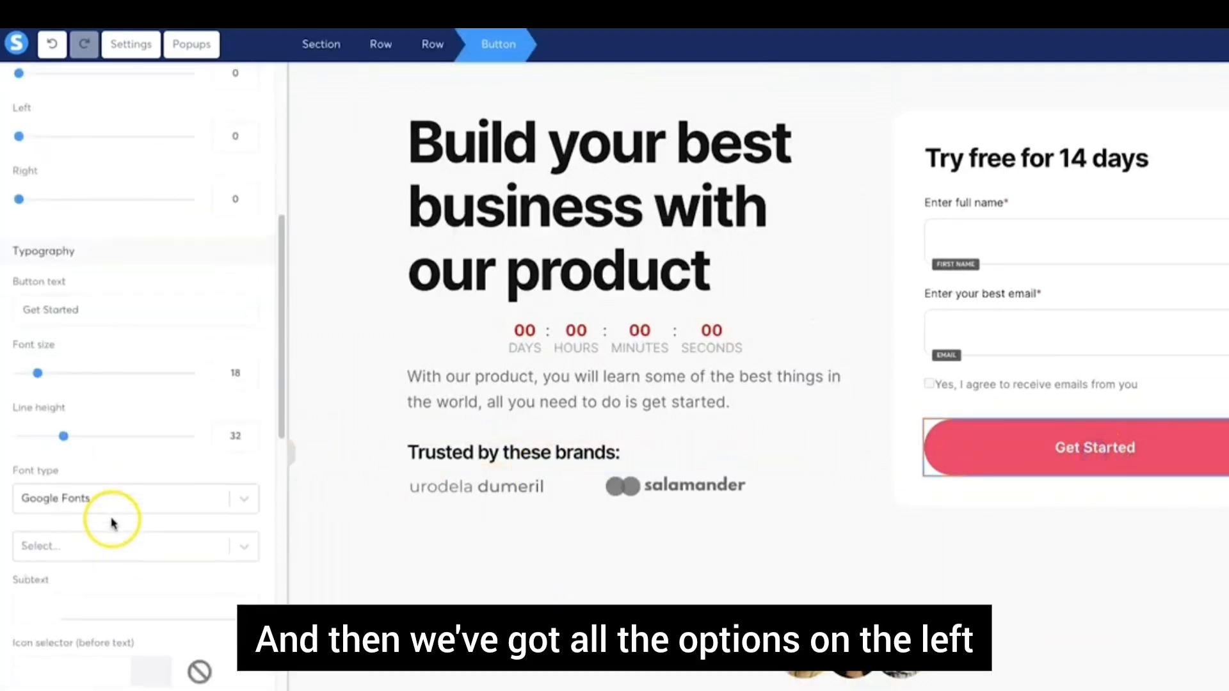
scroll(108, 528, "down", 5)
scroll(111, 521, "up", 12)
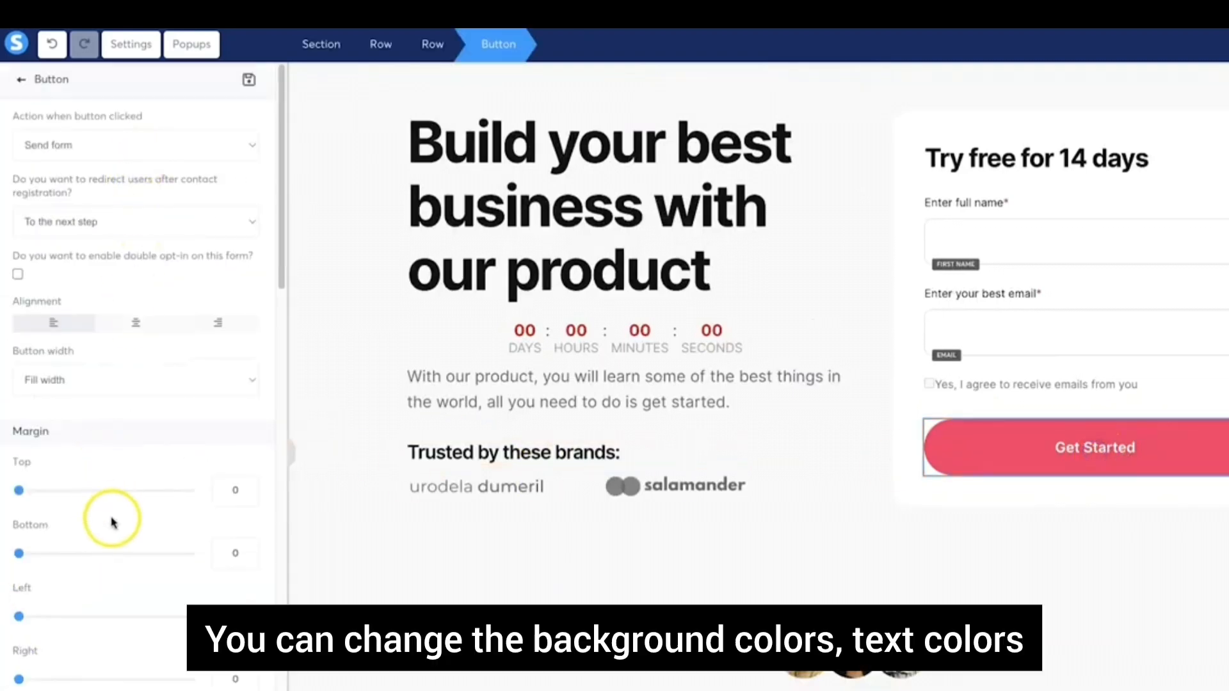
scroll(110, 521, "down", 10)
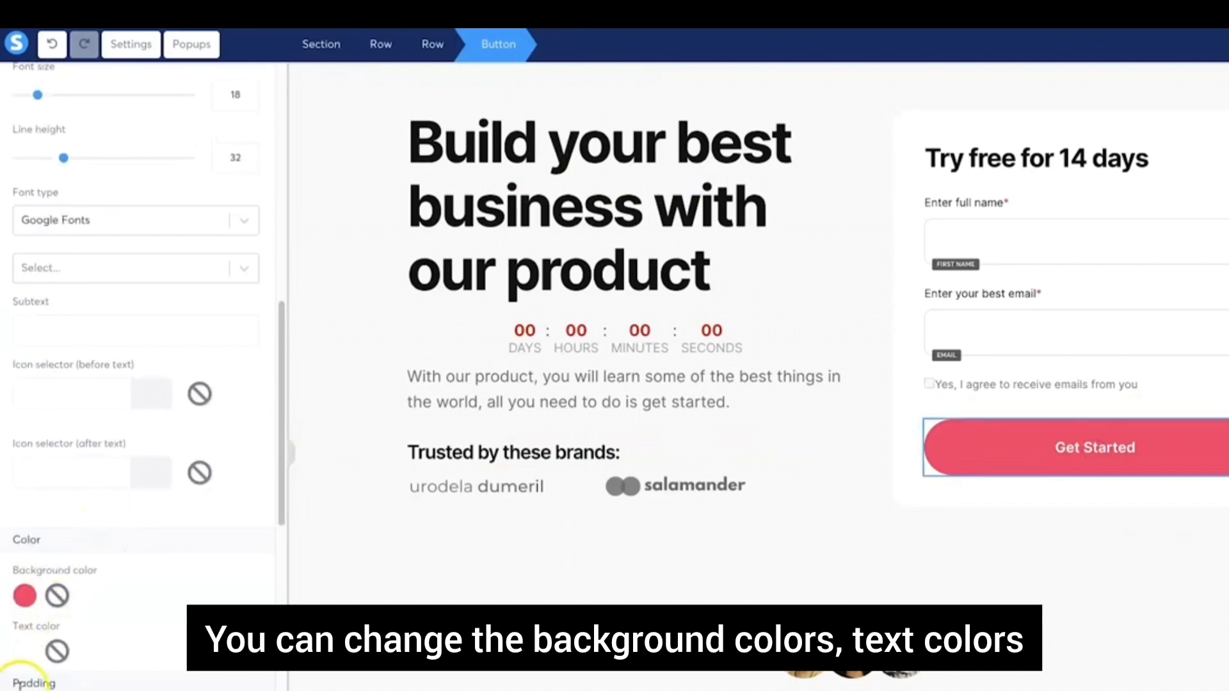
scroll(23, 666, "up", 4)
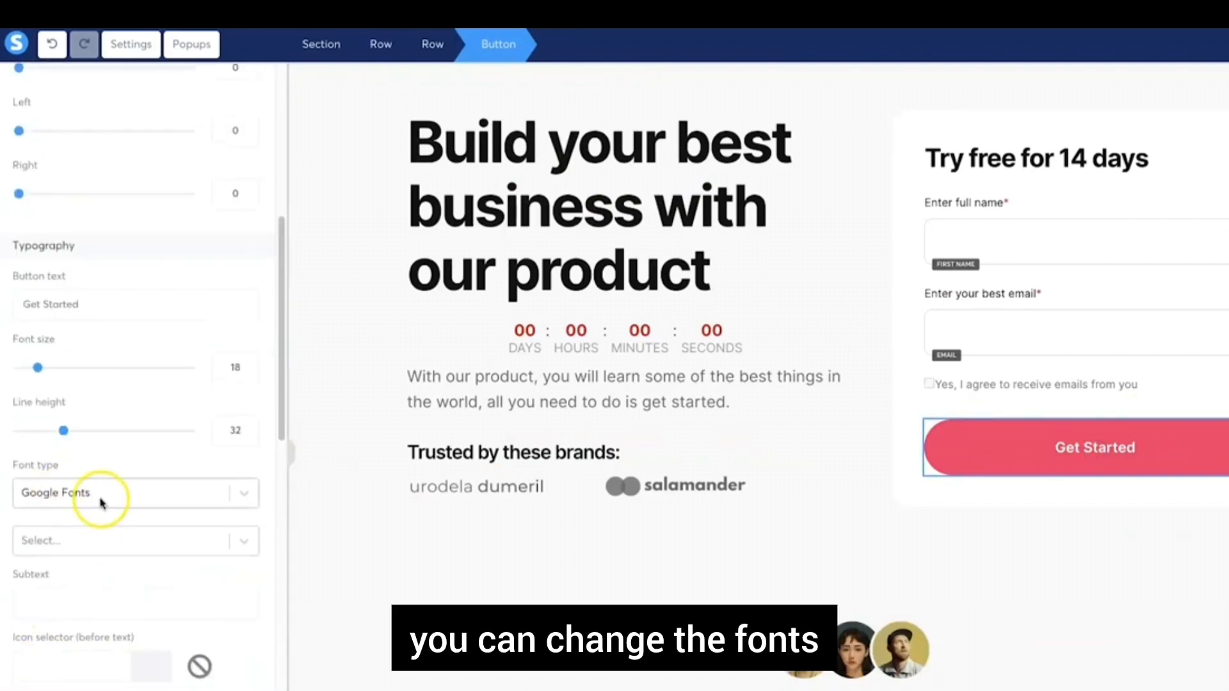
scroll(37, 384, "up", 2)
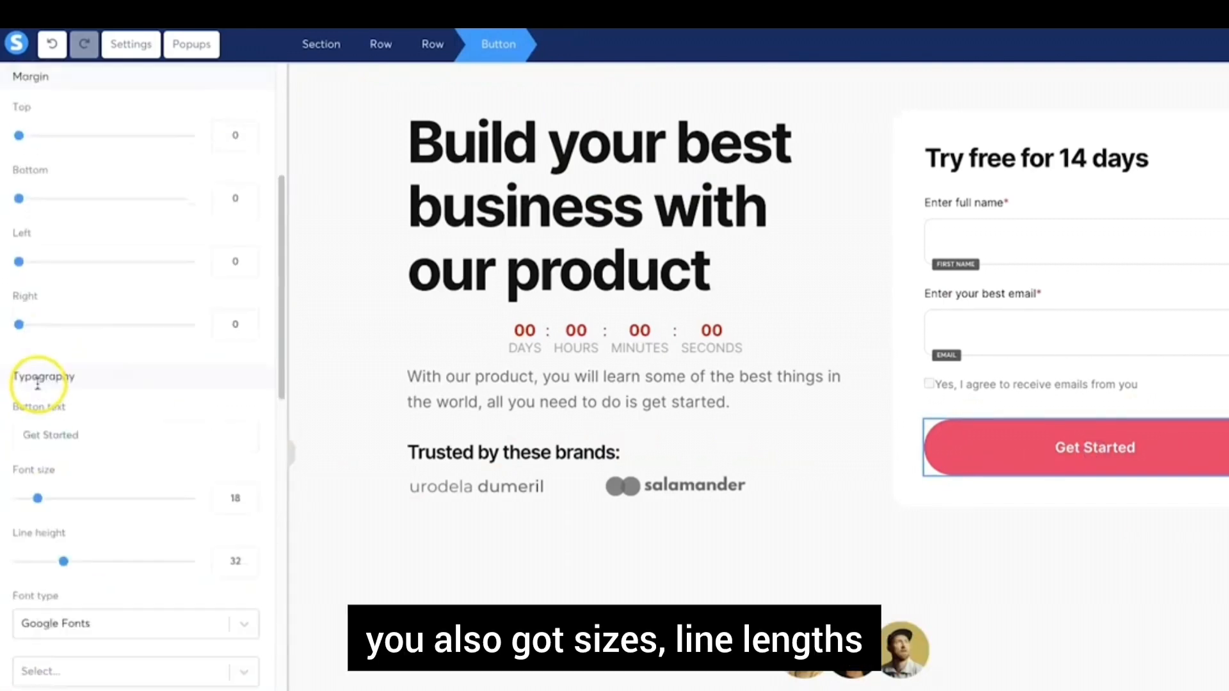
scroll(72, 324, "down", 12)
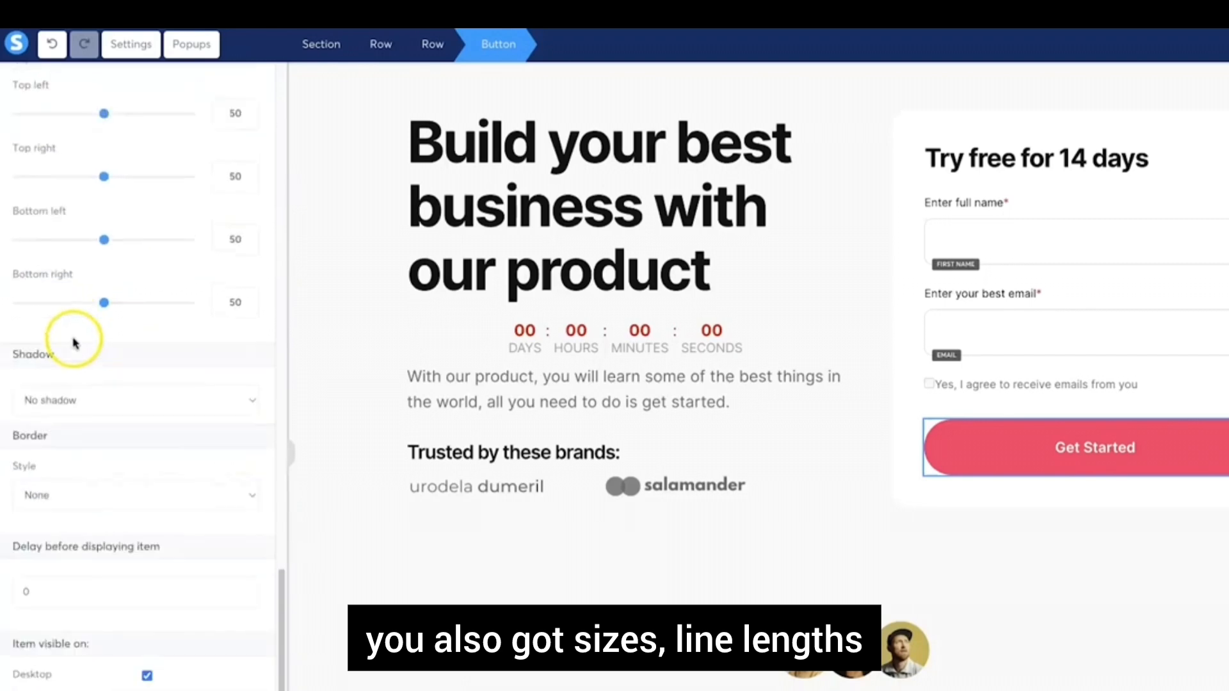
scroll(73, 343, "up", 15)
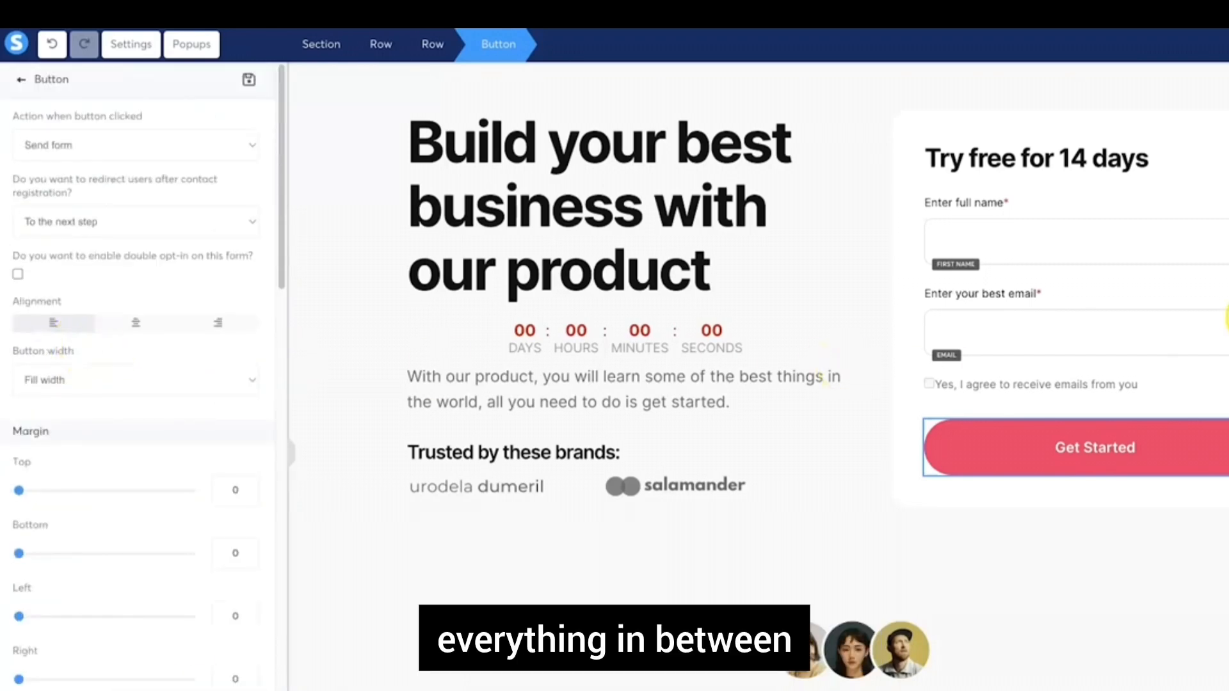
left_click(1127, 272)
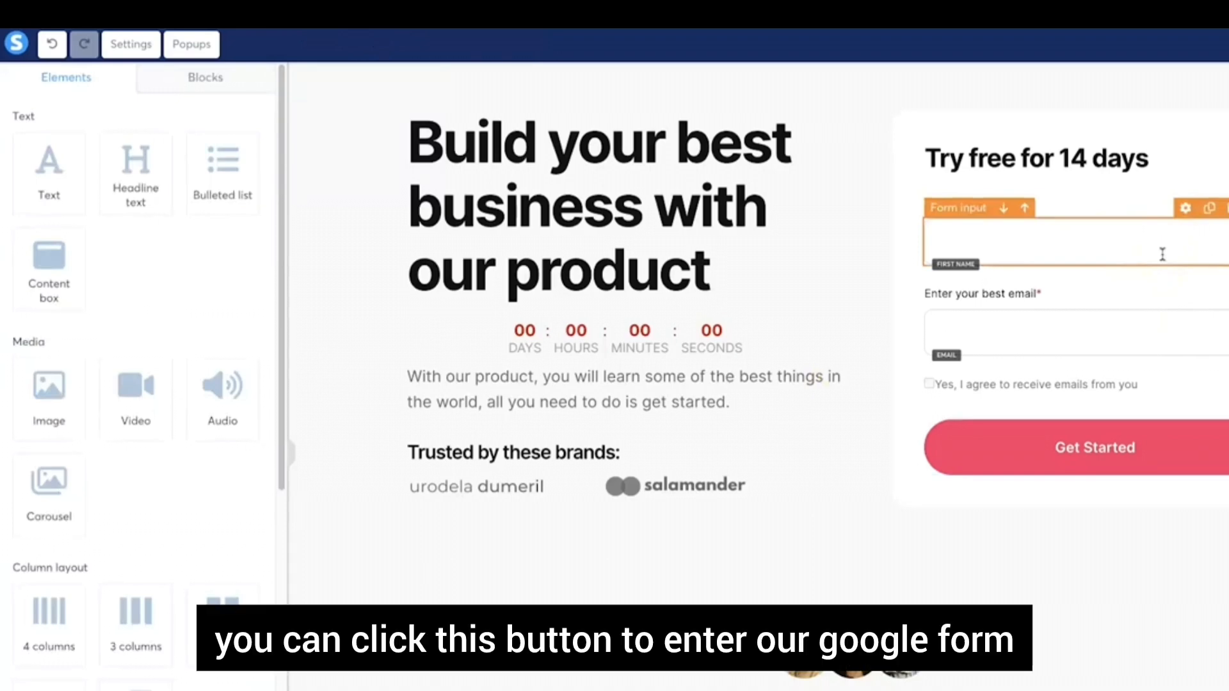
Review the Get Started button's redirect-after-registration option
left_click(1043, 457)
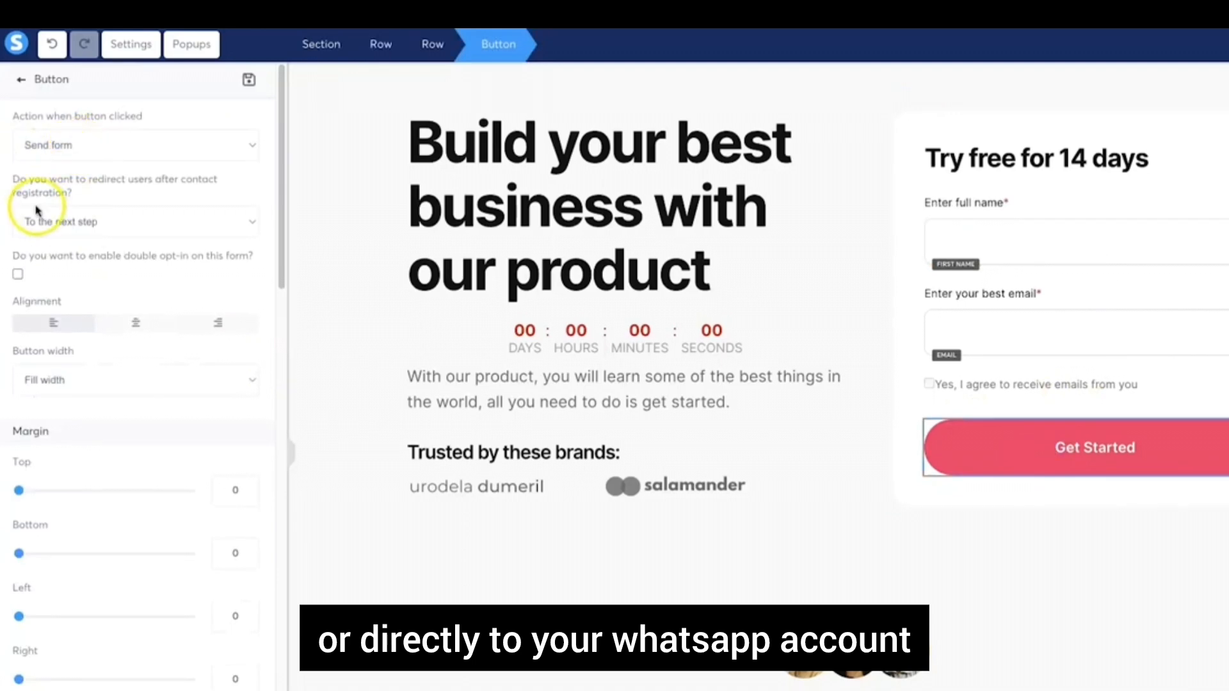
triple_click(135, 191)
left_click(181, 191)
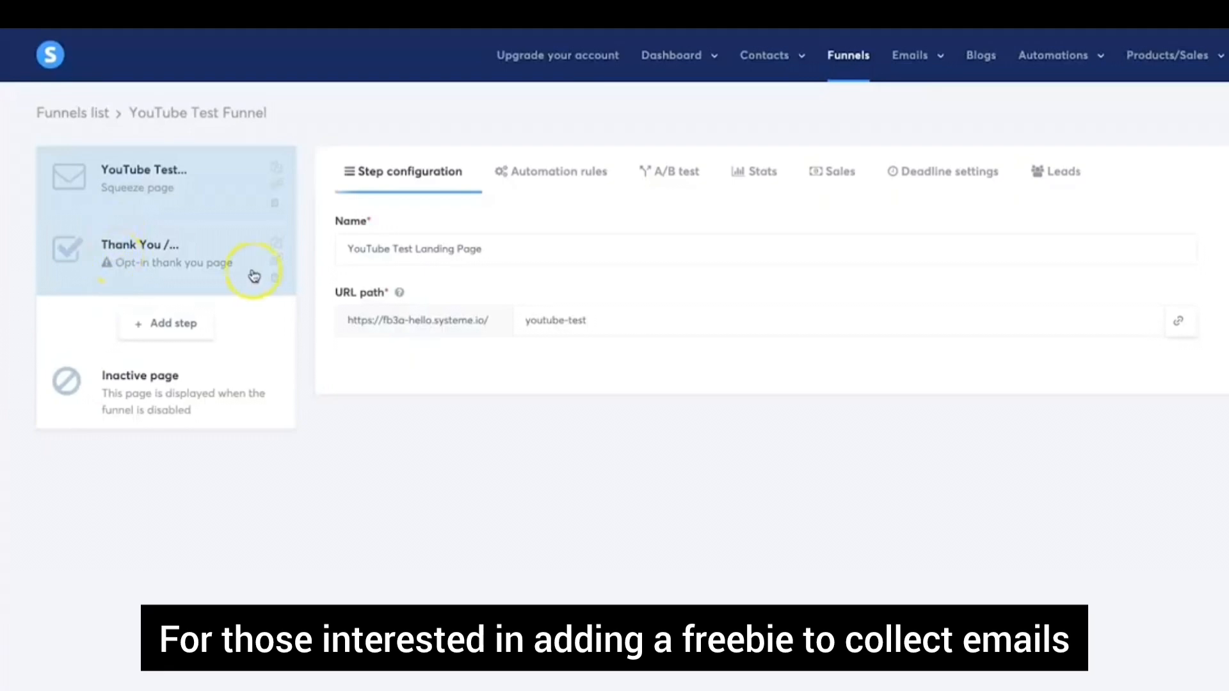
Open the 'Thank You / Opt-in thank you page' step to show its template gallery
left_click(160, 270)
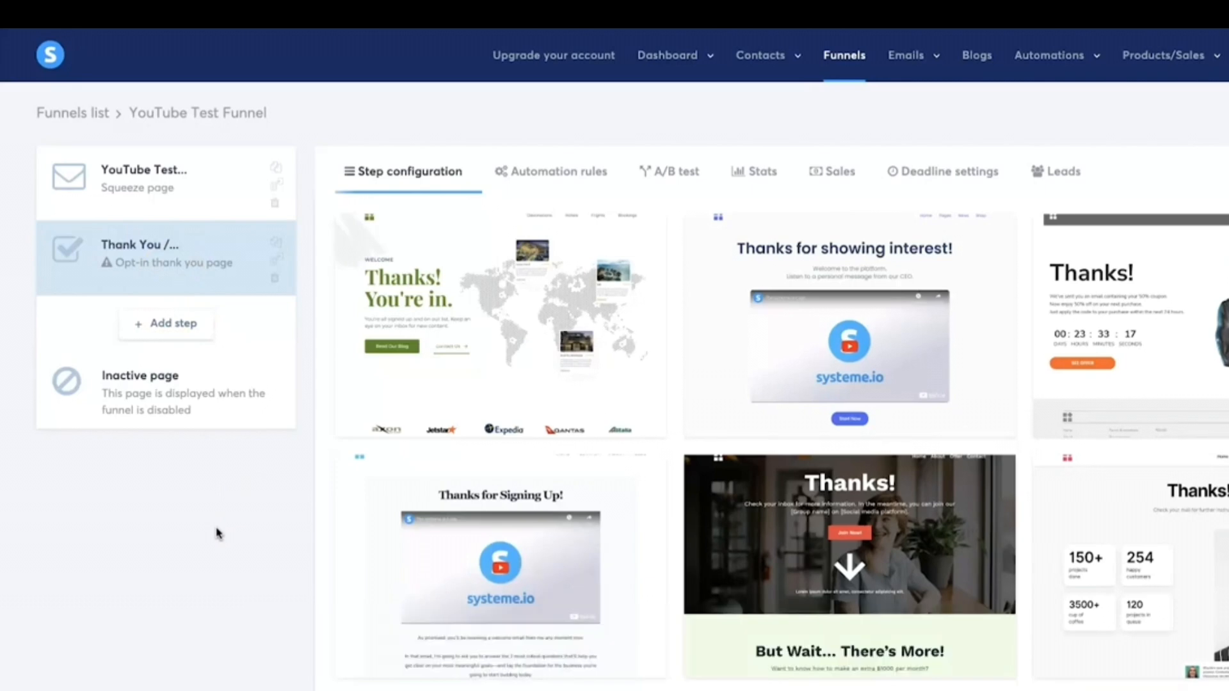
Choose the 'Thanks for Signing Up!' video template for the Thank You step
left_click(267, 529)
scroll(267, 529, "down", 2)
scroll(276, 527, "down", 4)
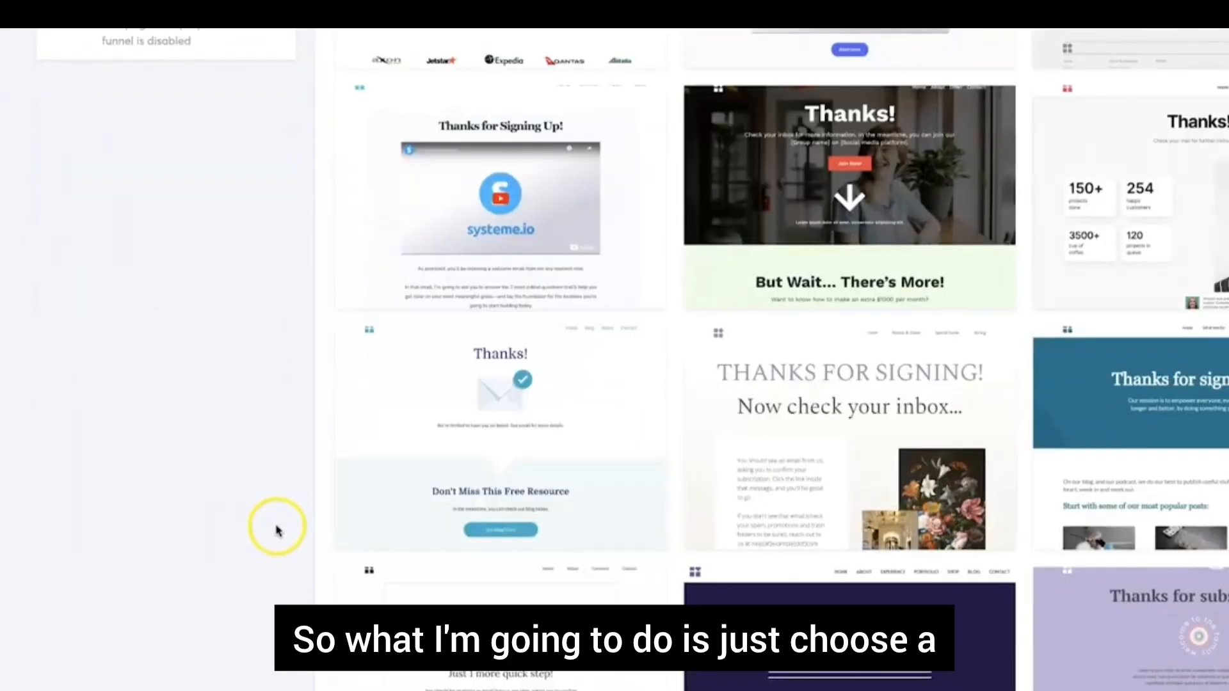
scroll(275, 526, "up", 5)
mouse_move(476, 477)
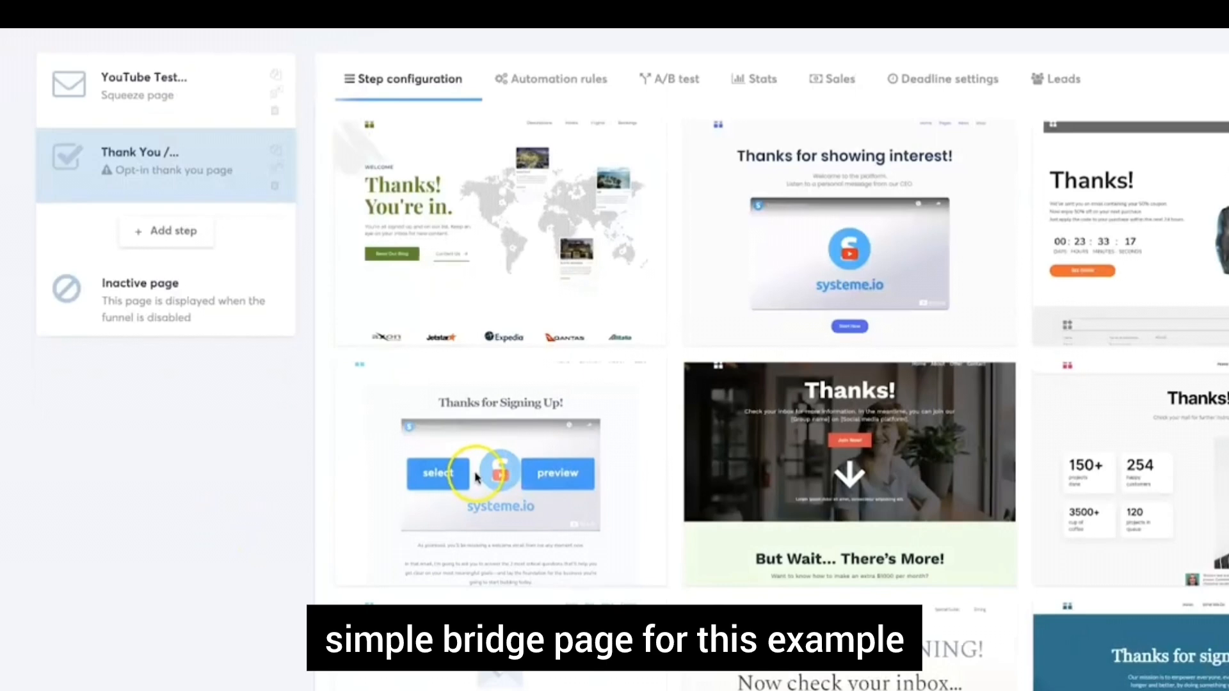
left_click(440, 480)
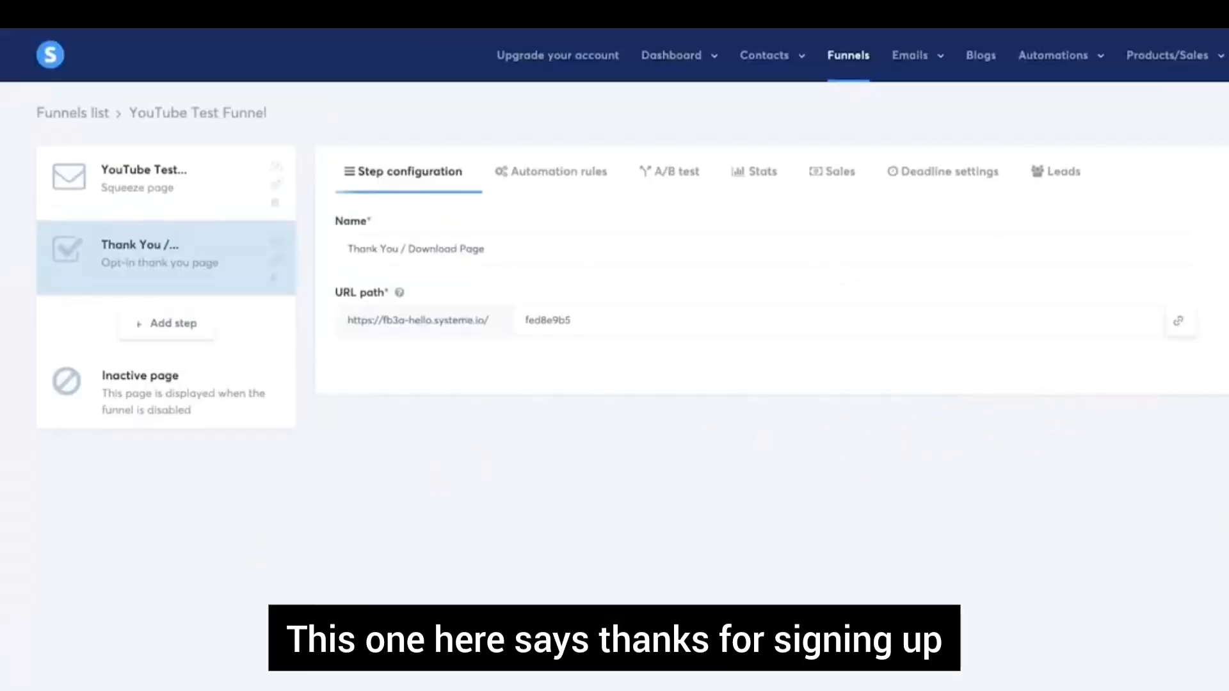
Set the step's URL path to youtube-test-bridge and name to 'YouTube Test Bridge', and save
double_click(773, 324)
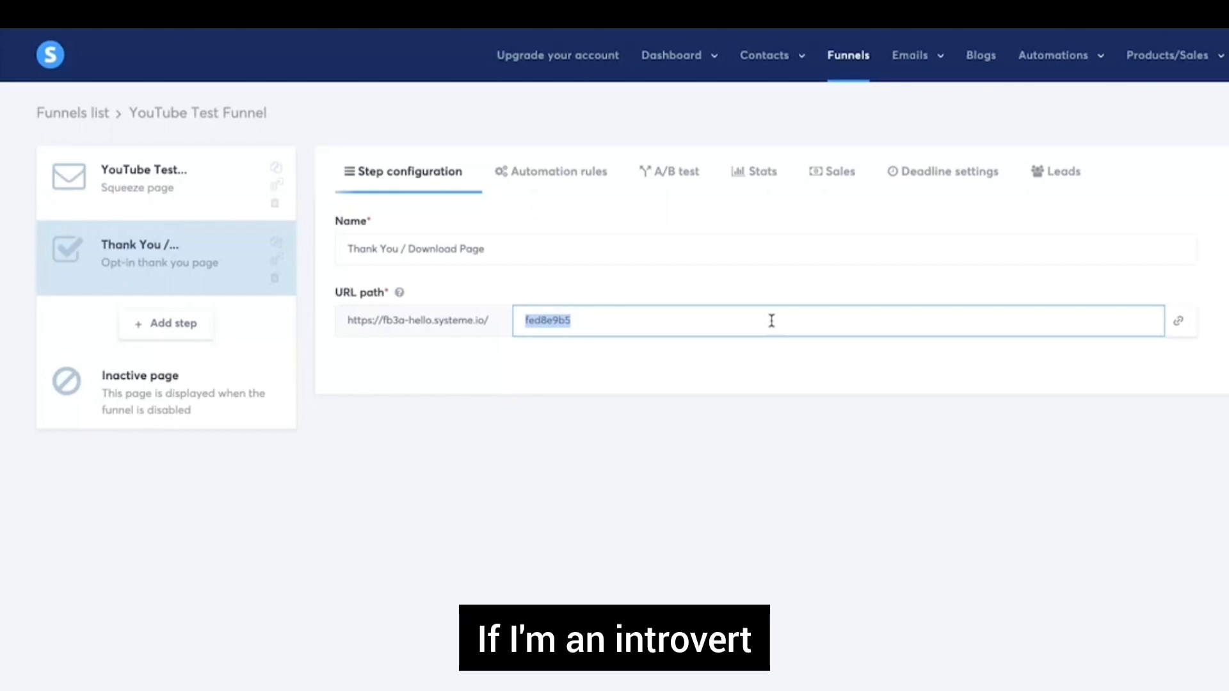
type("youtube-")
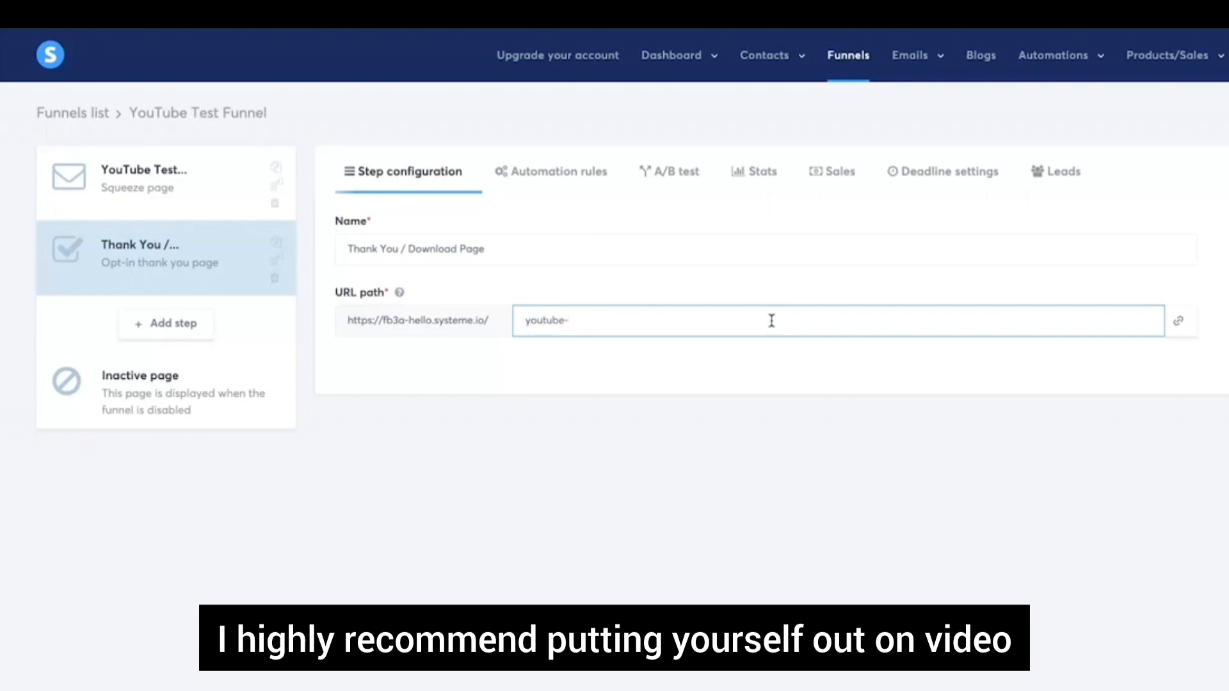
type("test-bridge")
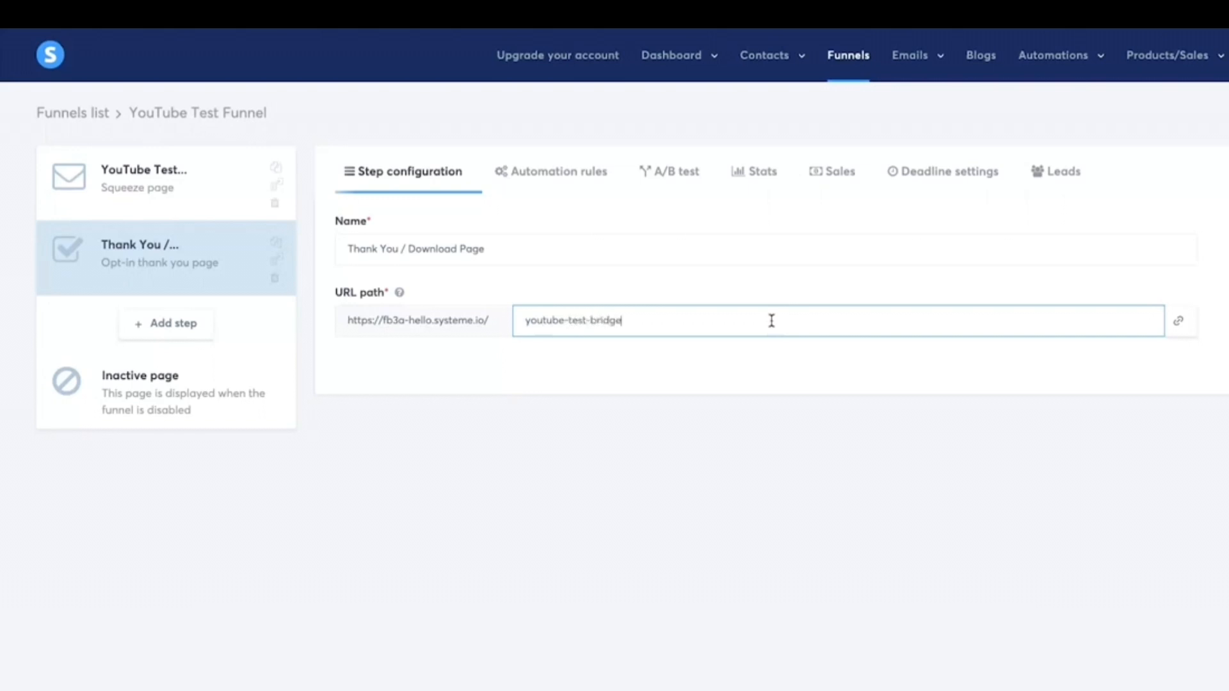
left_click(1223, 327)
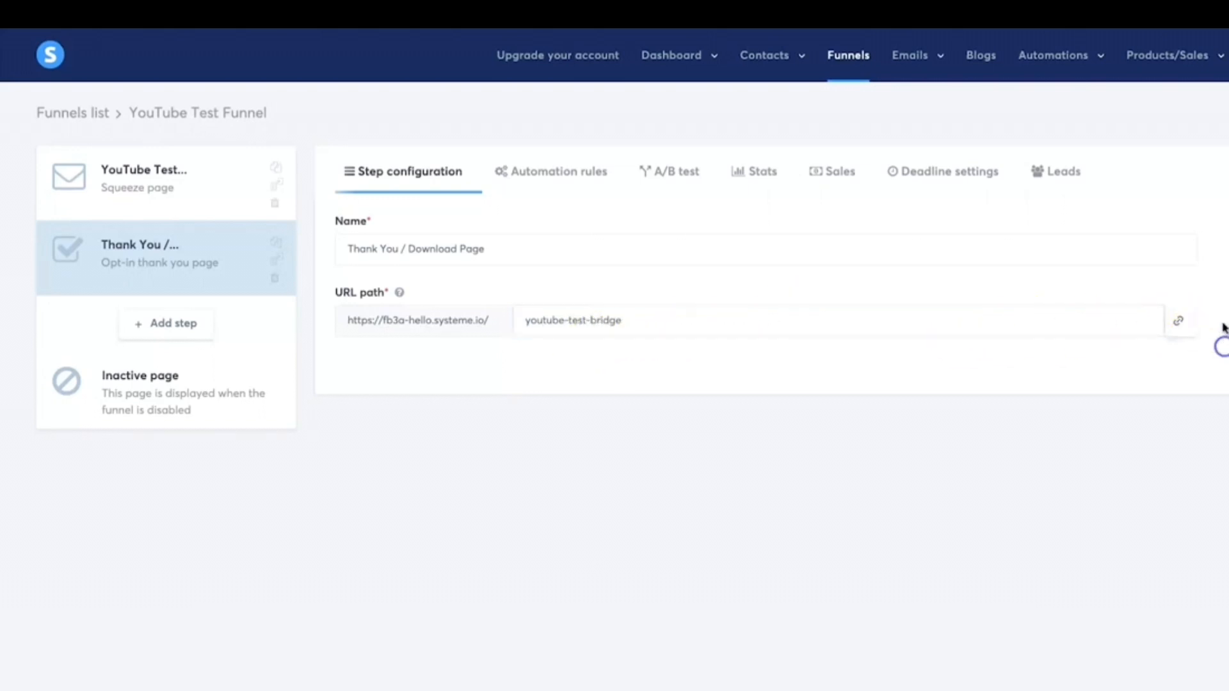
triple_click(541, 256)
type("You")
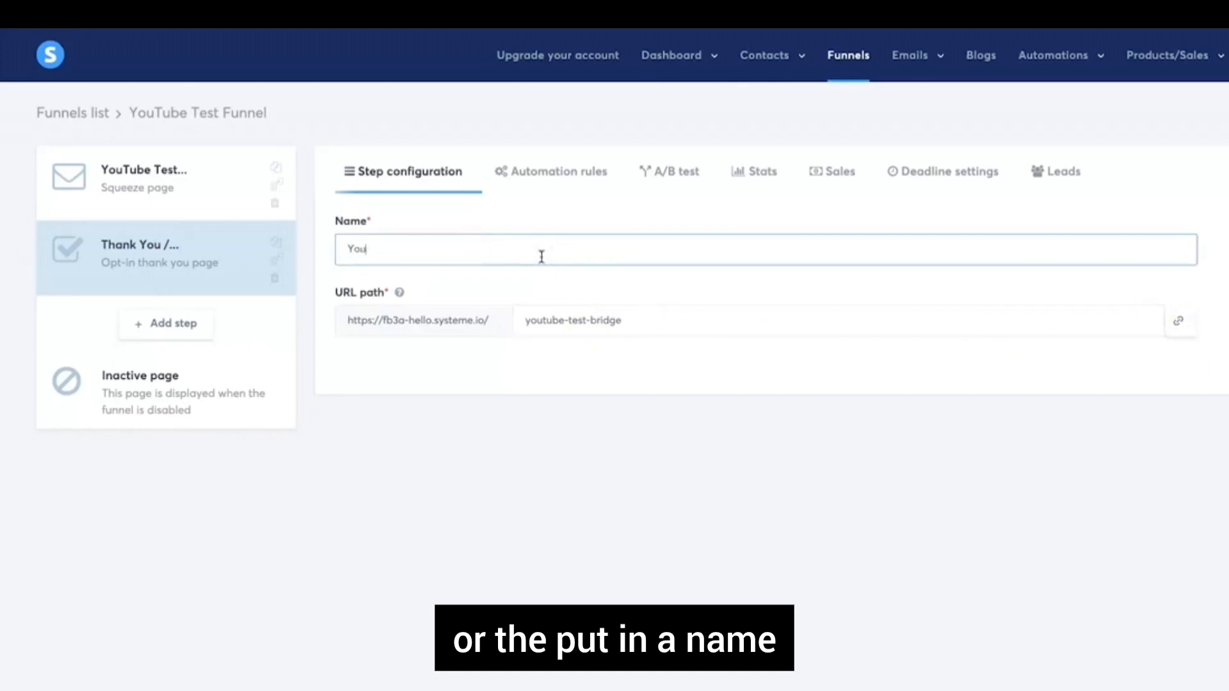
type("Tube Test Bridge")
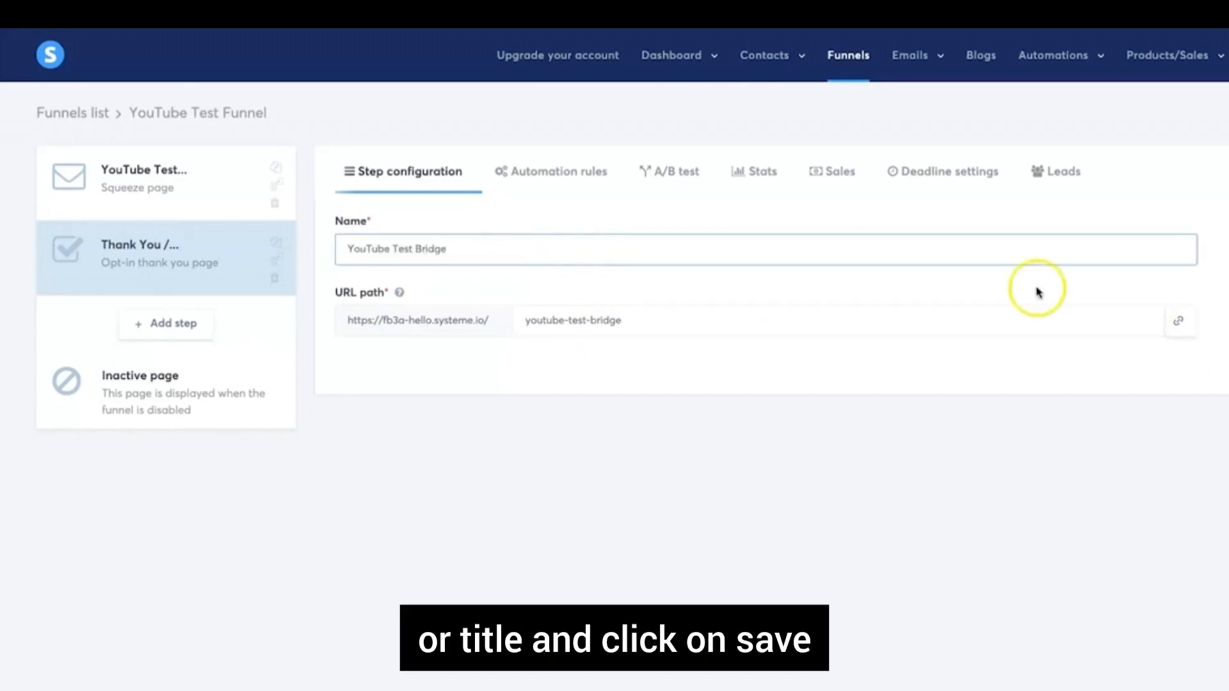
left_click(1225, 359)
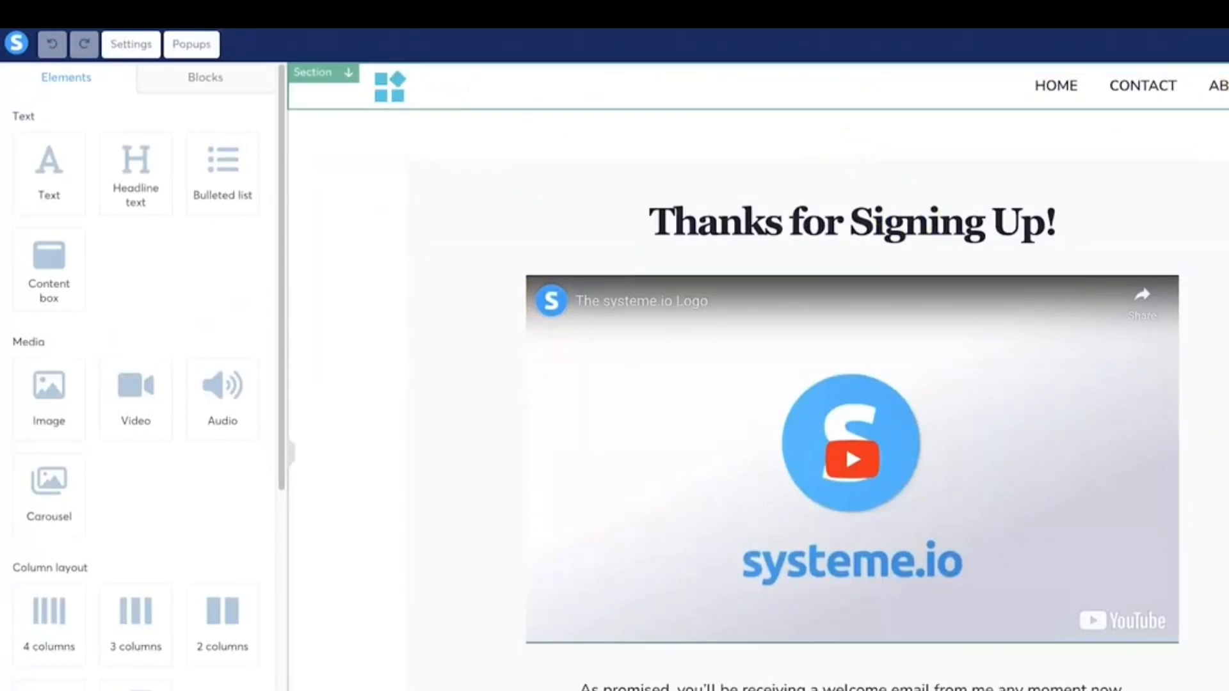
Delete the header section, then select the headline and embedded video
left_click(1003, 83)
left_click(853, 74)
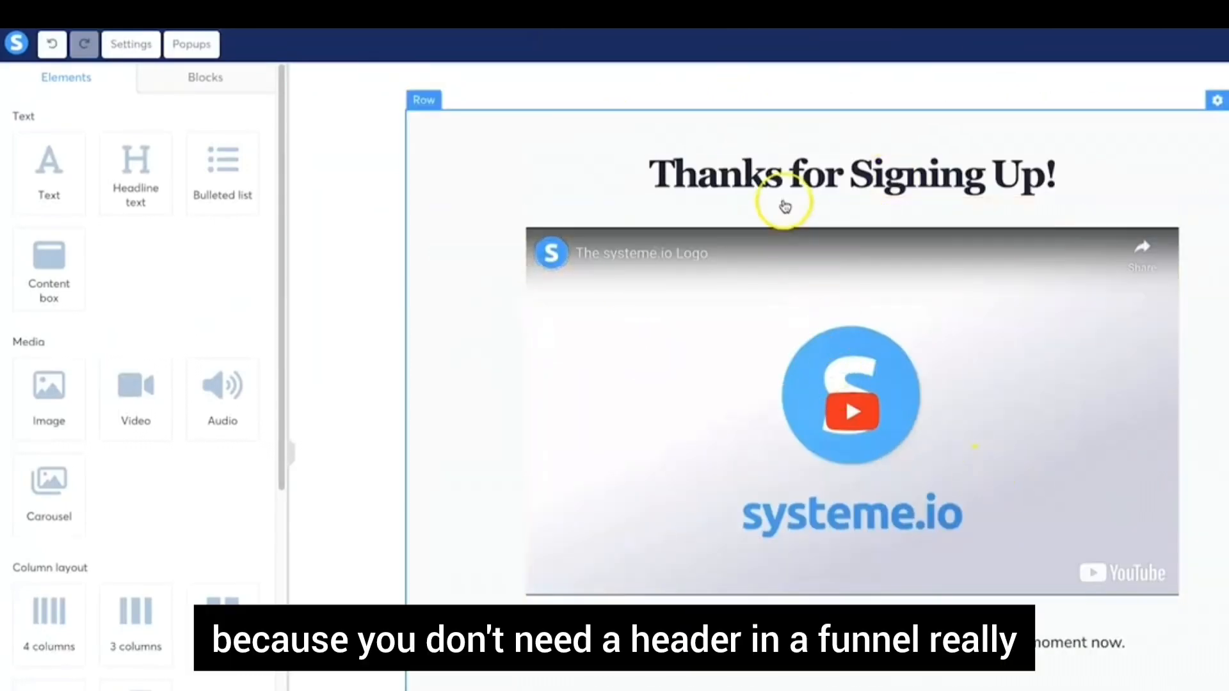
left_click(647, 178)
left_click(894, 402)
scroll(992, 268, "down", 2)
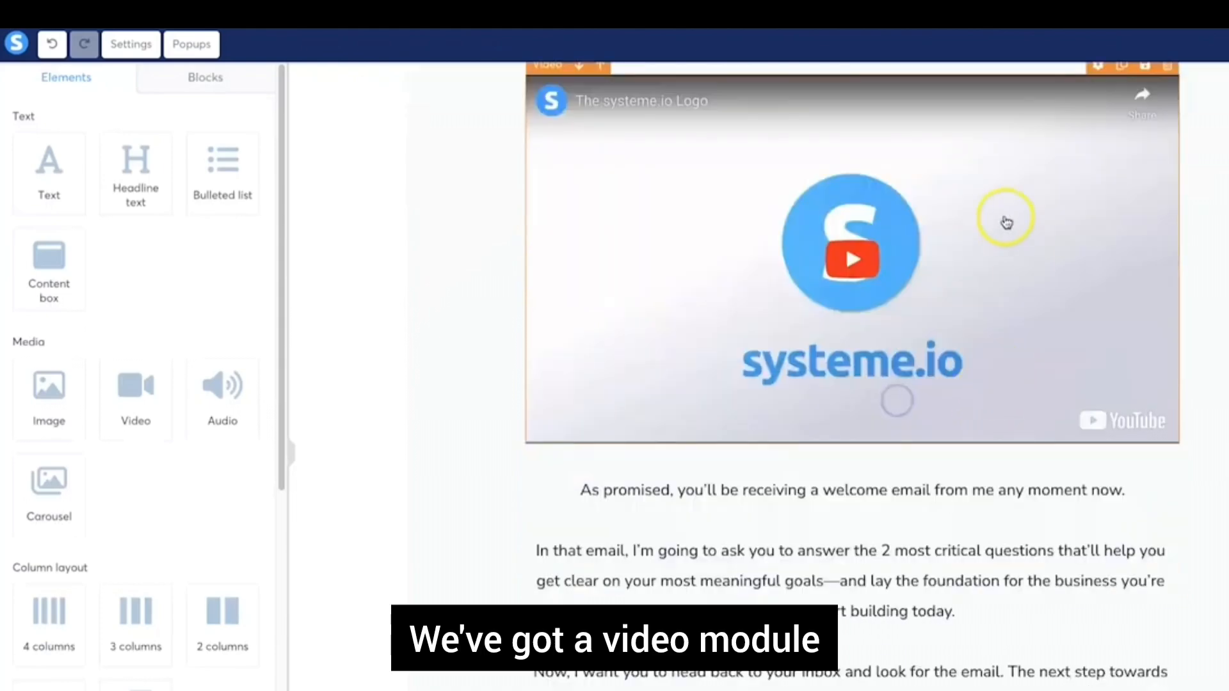
scroll(965, 320, "up", 2)
Review the video element's source-type options without changing anything
left_click(966, 375)
left_click(228, 143)
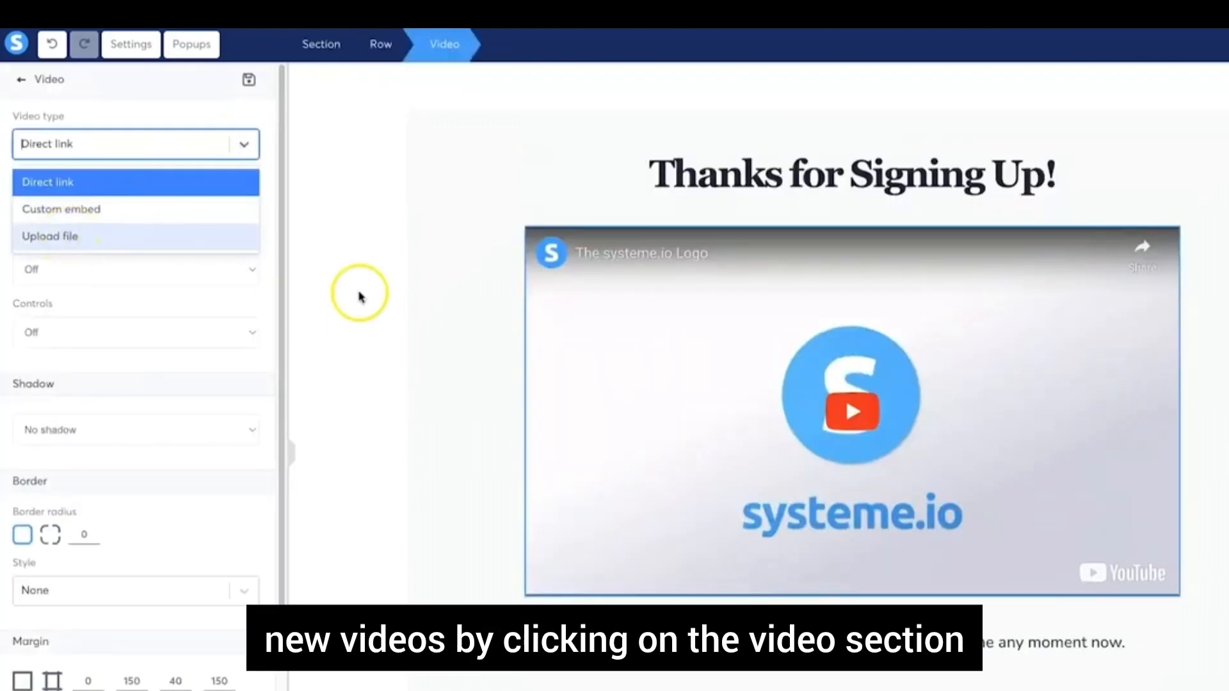
left_click(383, 296)
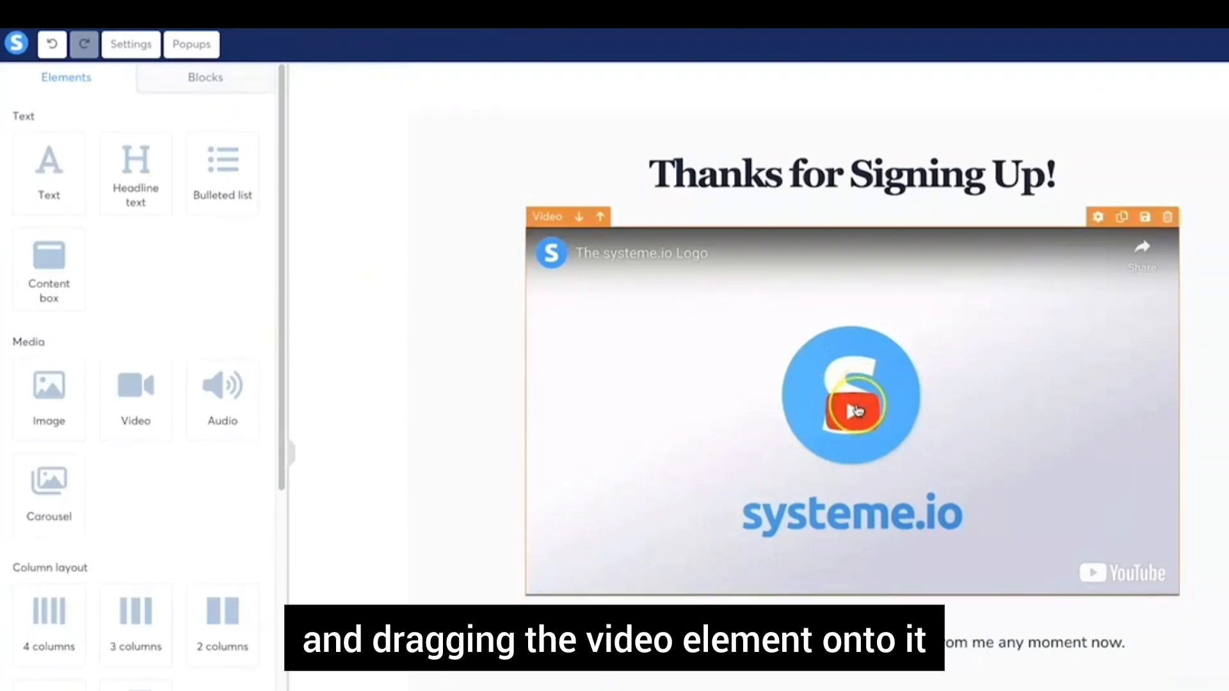
Delete the blue blog footer section at the bottom of the page
scroll(855, 403, "down", 5)
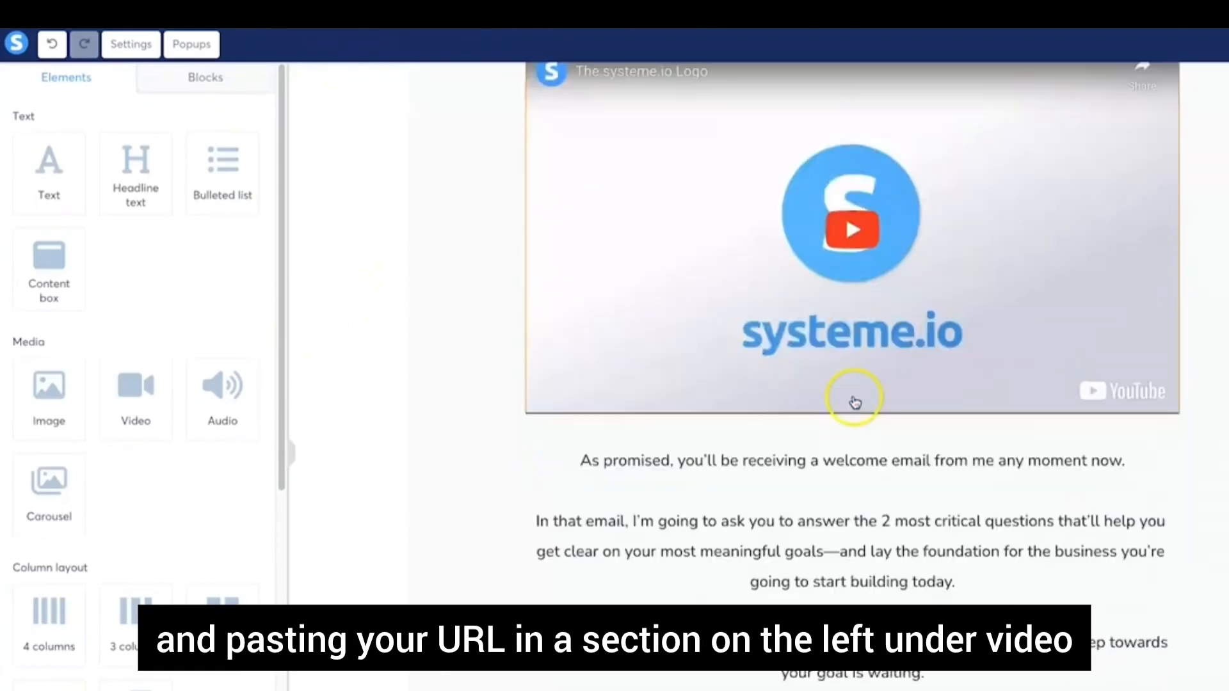
scroll(832, 563, "down", 8)
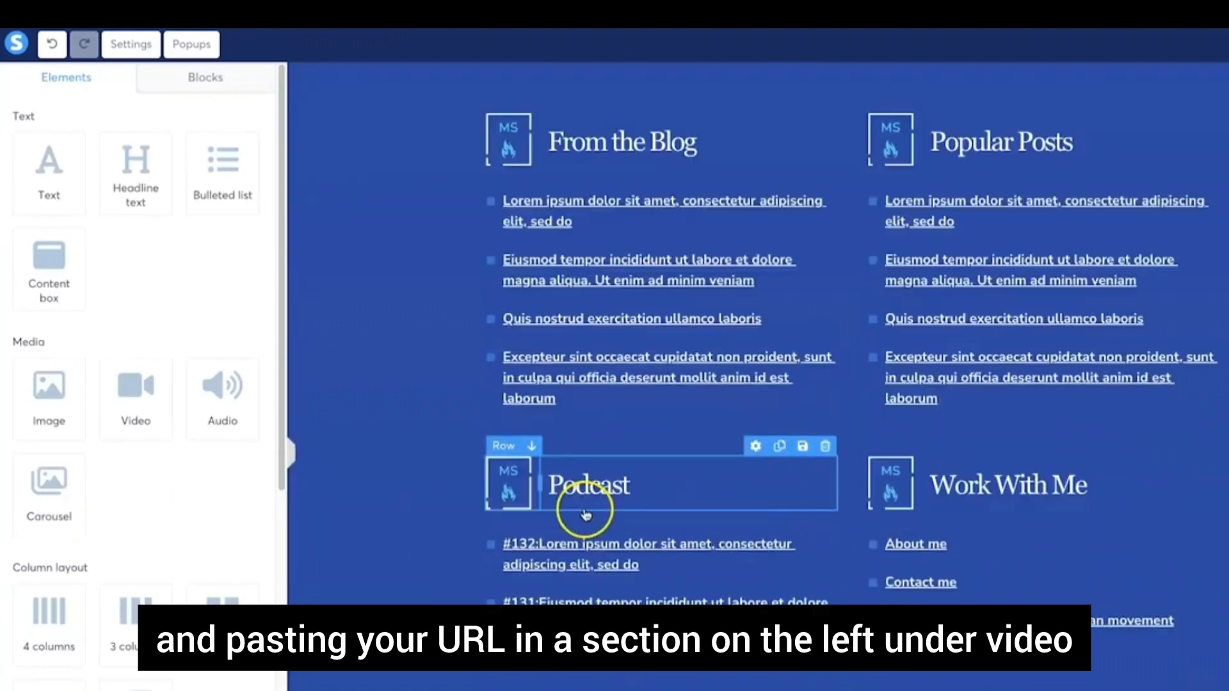
scroll(1171, 544, "up", 10)
scroll(1171, 544, "down", 8)
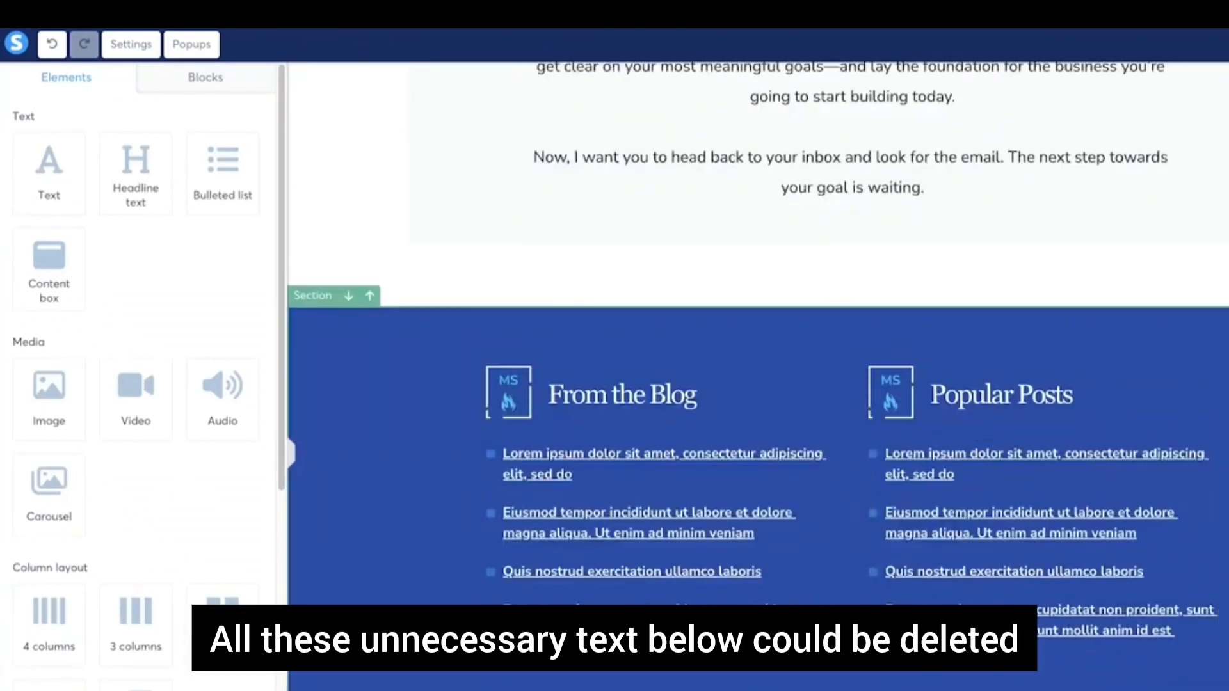
left_click(1223, 297)
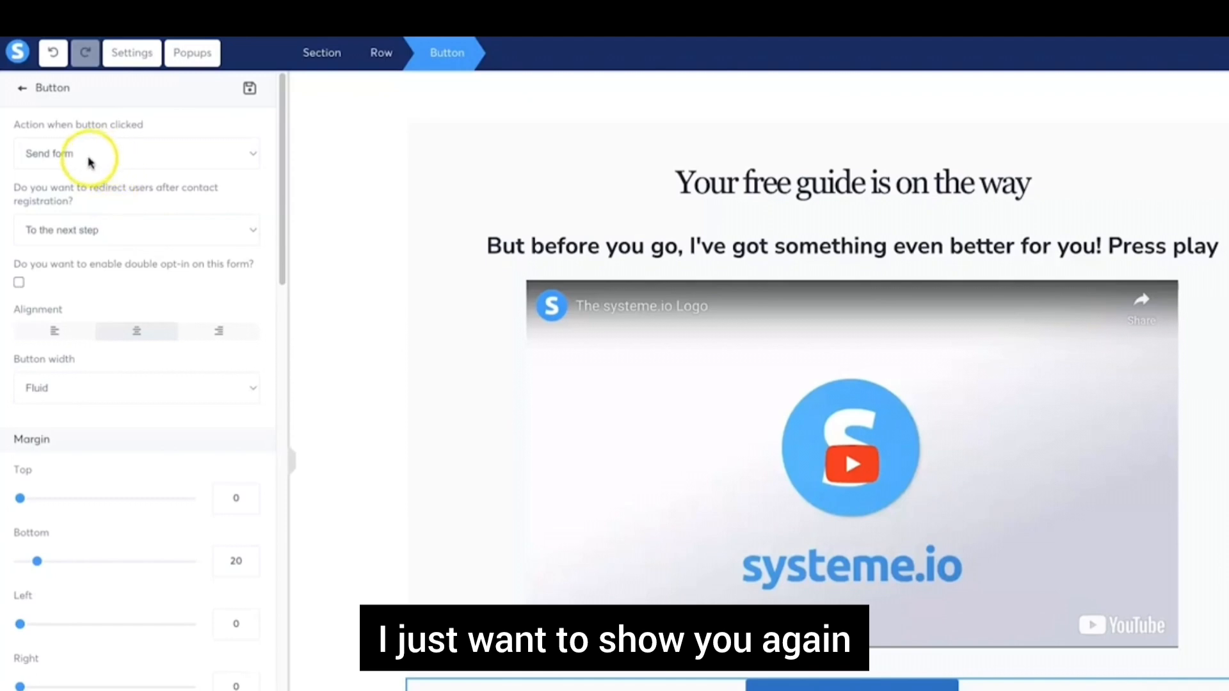
left_click(71, 153)
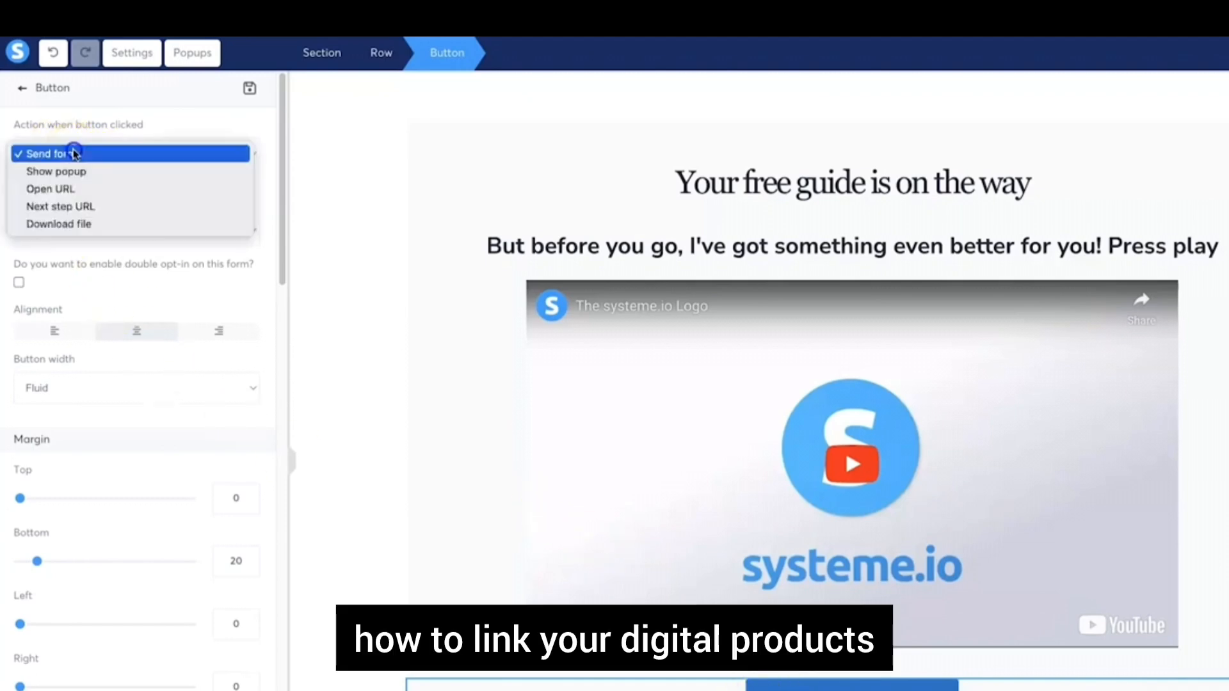
left_click(71, 189)
left_click(70, 217)
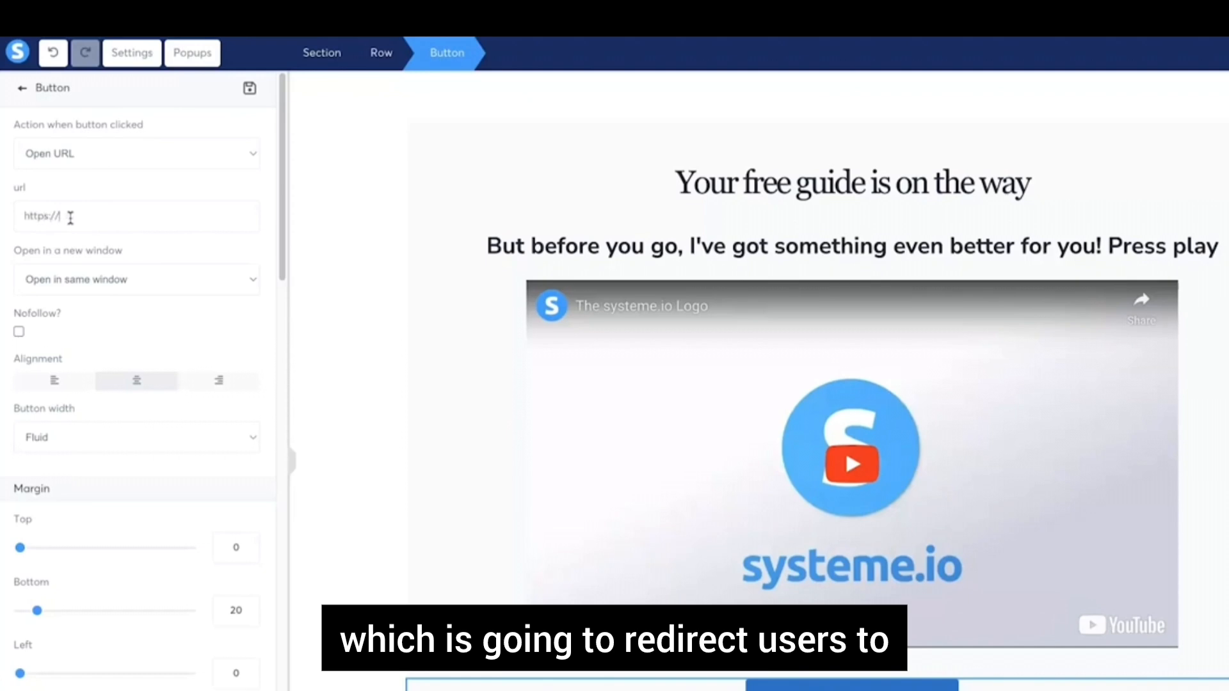
type("funnelscene.com")
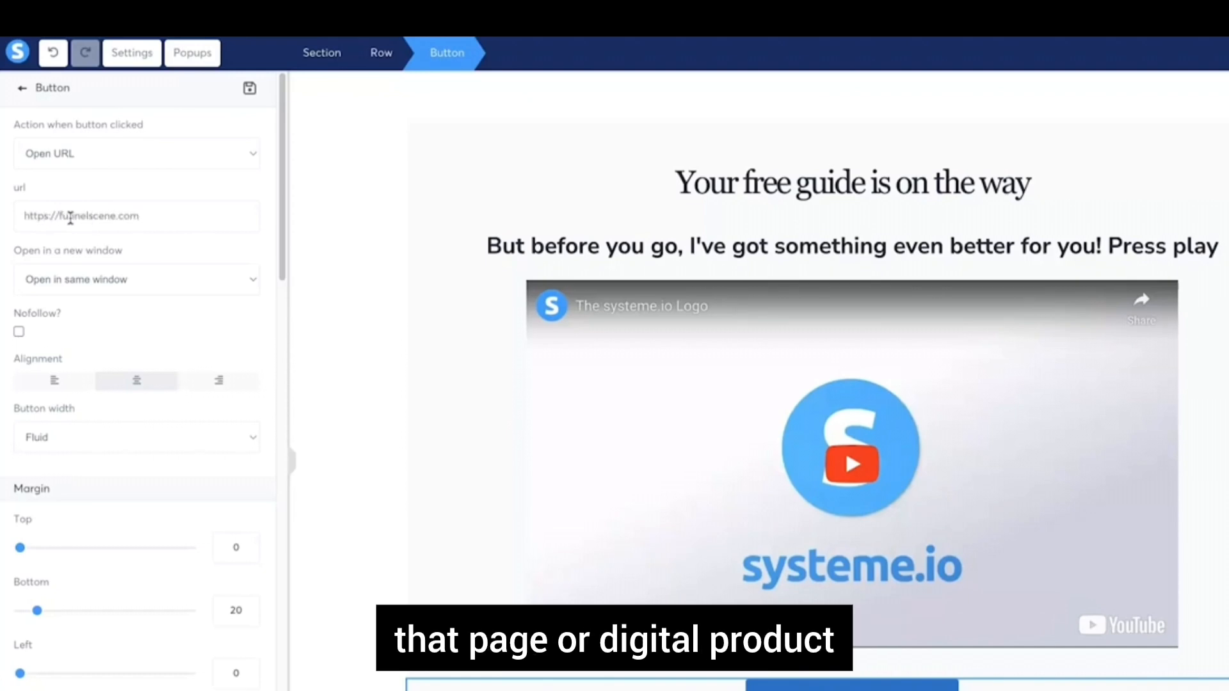
left_click(52, 279)
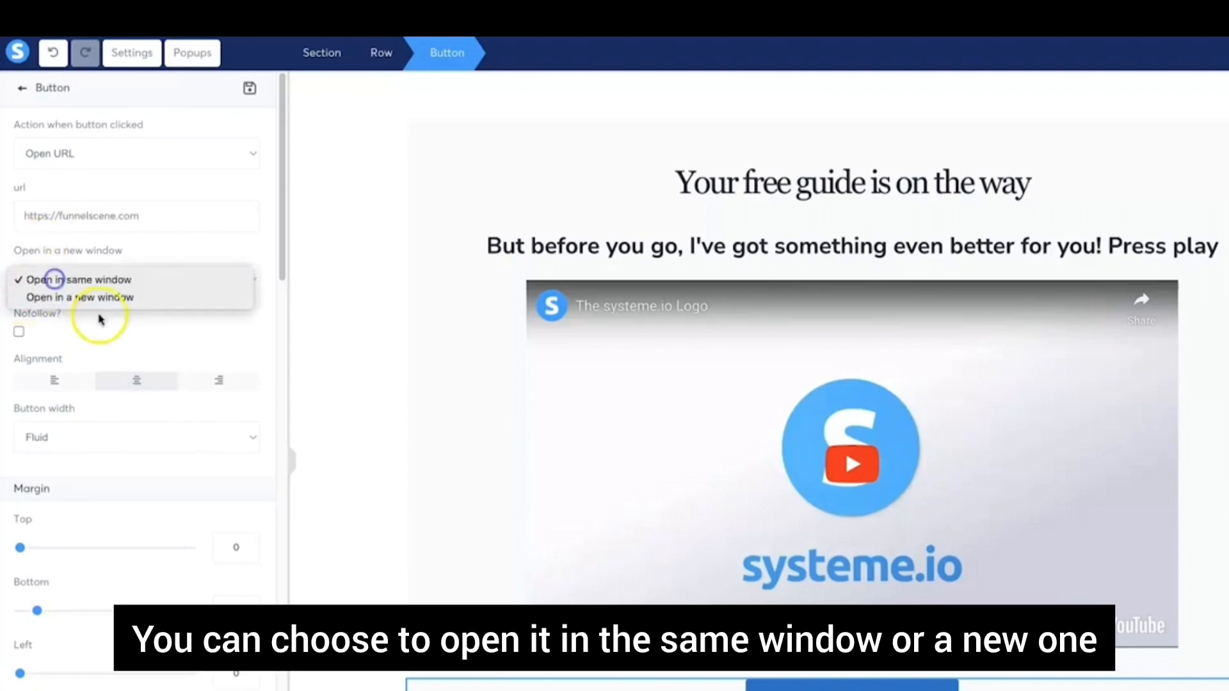
left_click(136, 324)
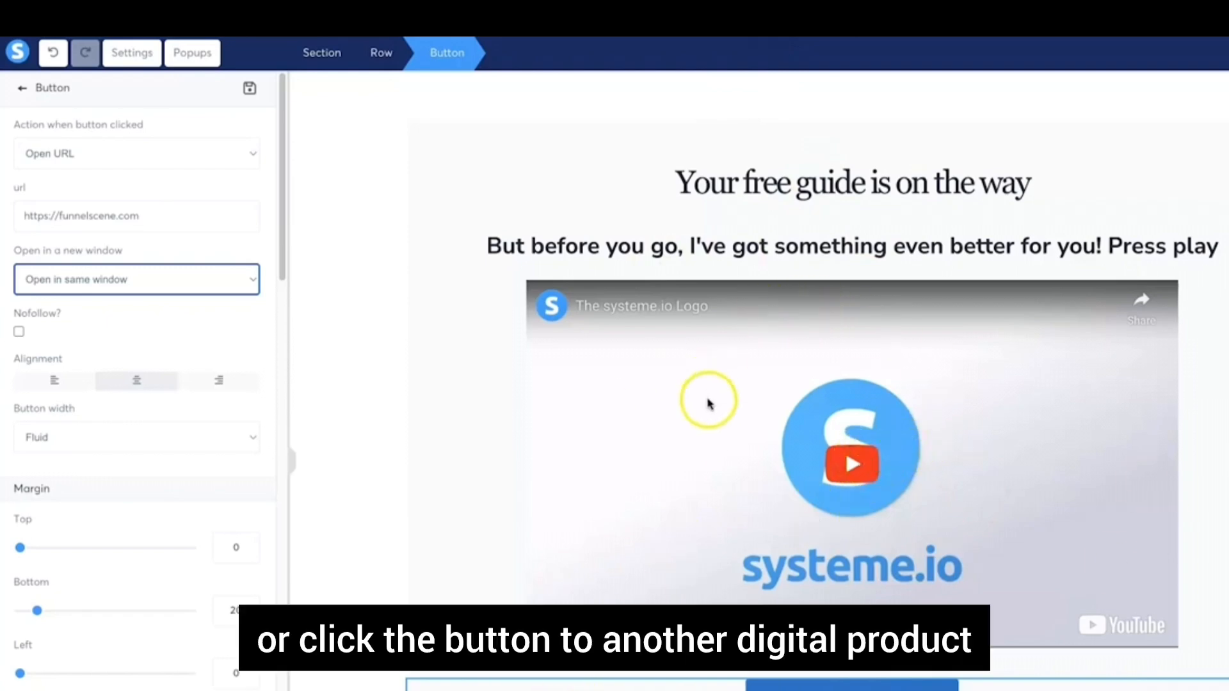
left_click_drag(24, 215, 168, 207)
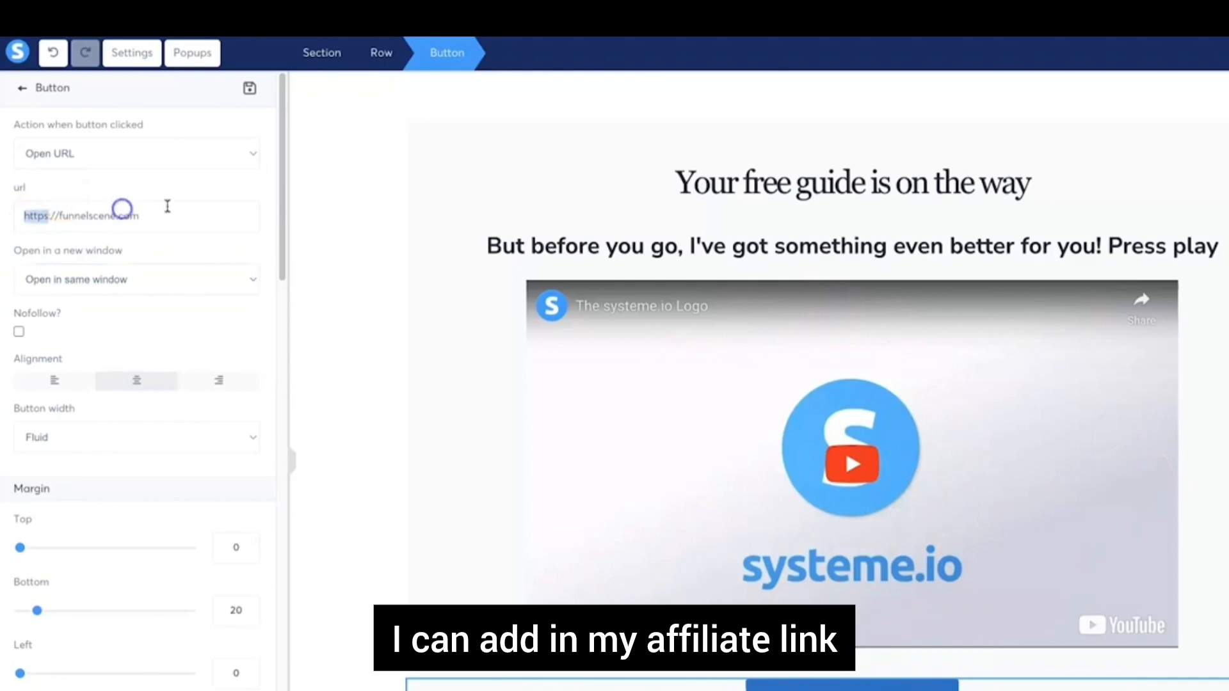
left_click(168, 216)
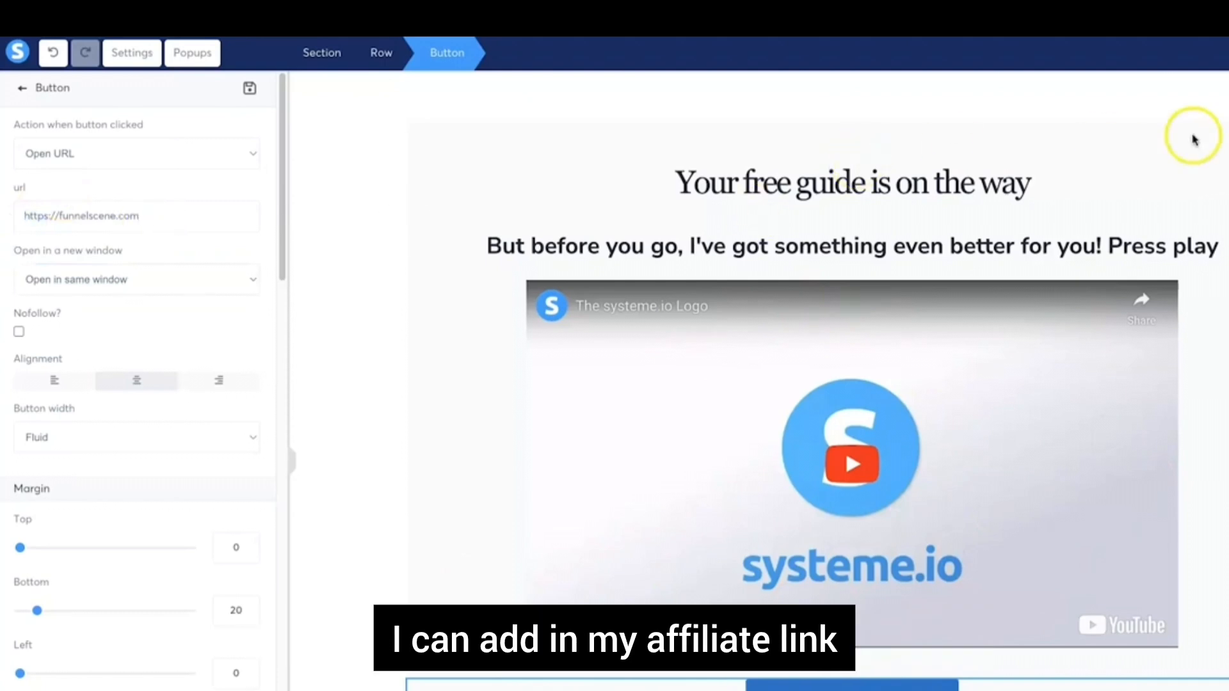